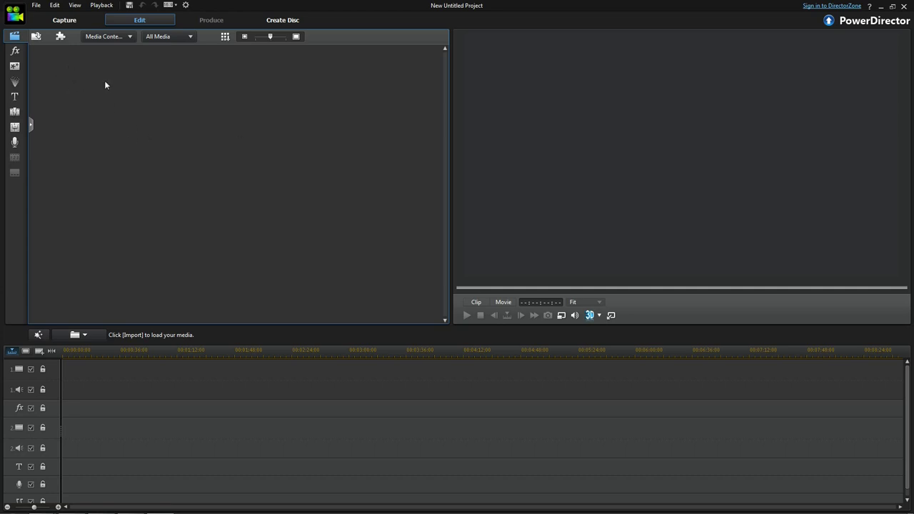
Step: Import evil.wav, the evilwithin 2015-02-02 video and M2U02677.MPG from the Evil Within folder under Videos into the media library
left_click(37, 39)
left_click(64, 47)
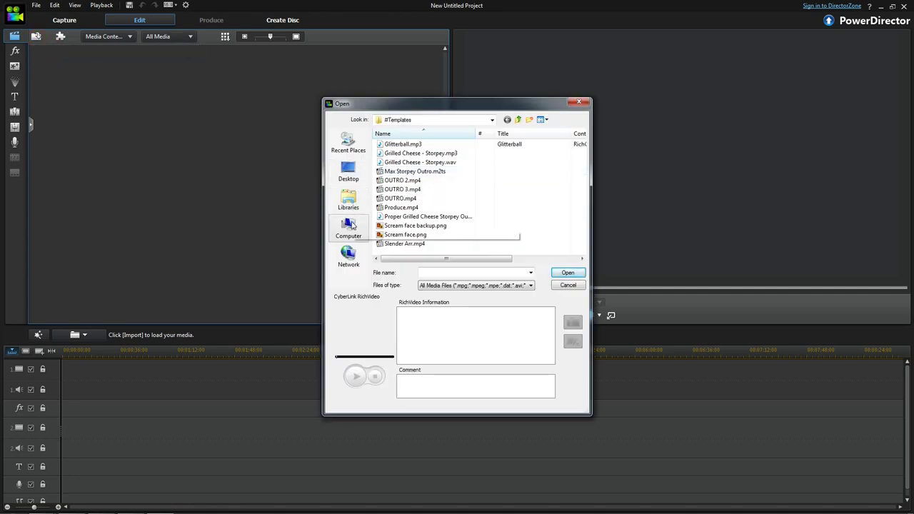
left_click(348, 227)
double_click(408, 175)
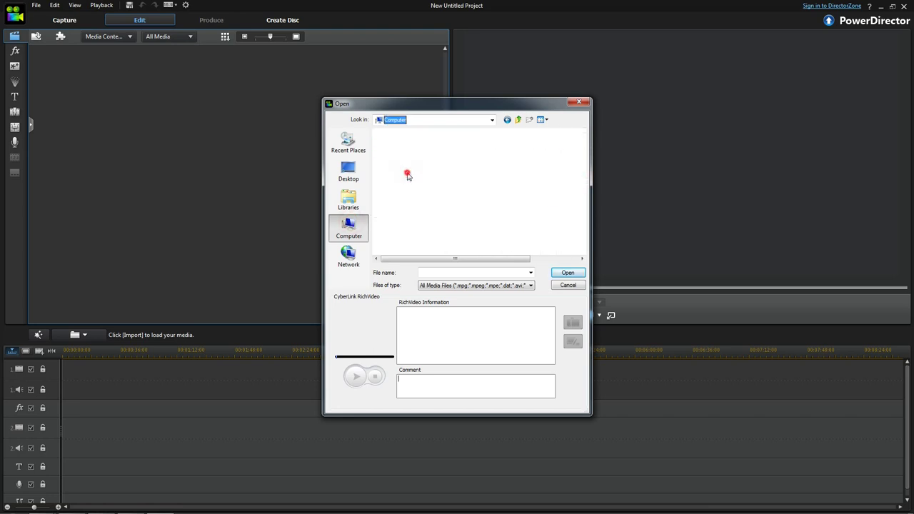
double_click(391, 144)
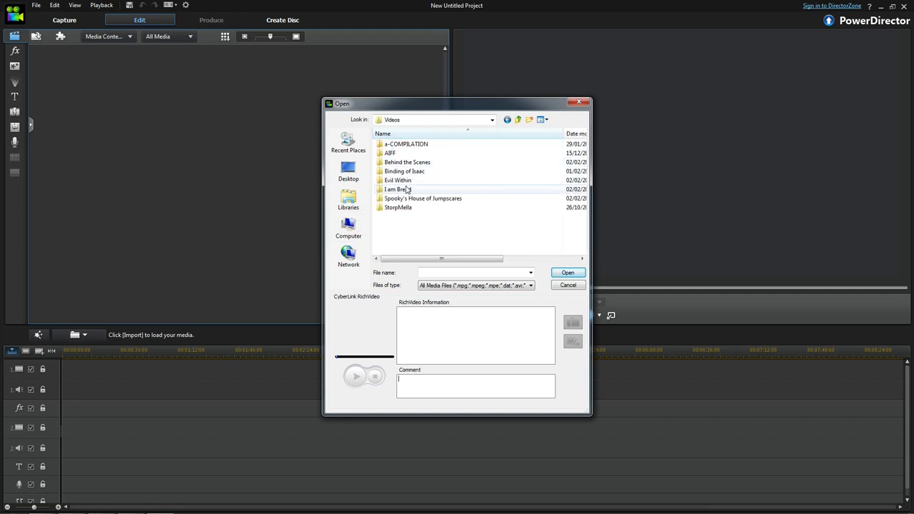
double_click(397, 180)
left_click_drag(397, 156, 551, 201)
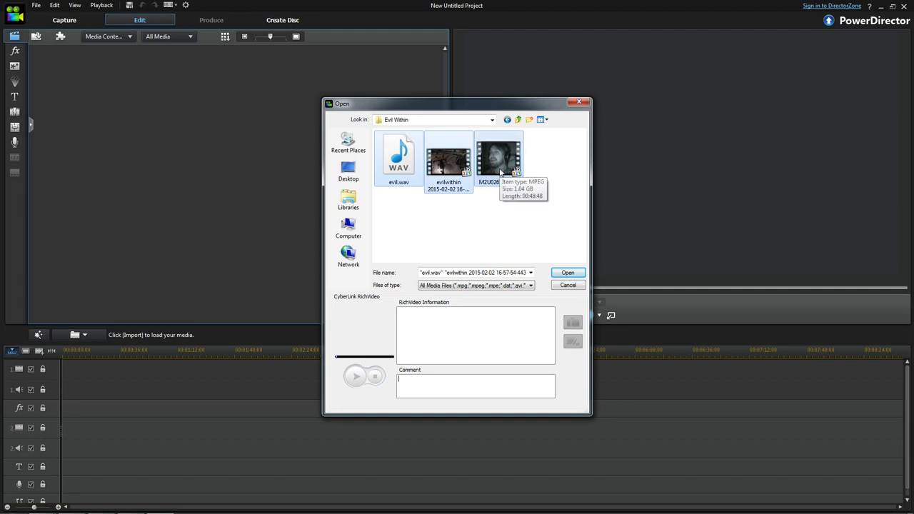
left_click(568, 272)
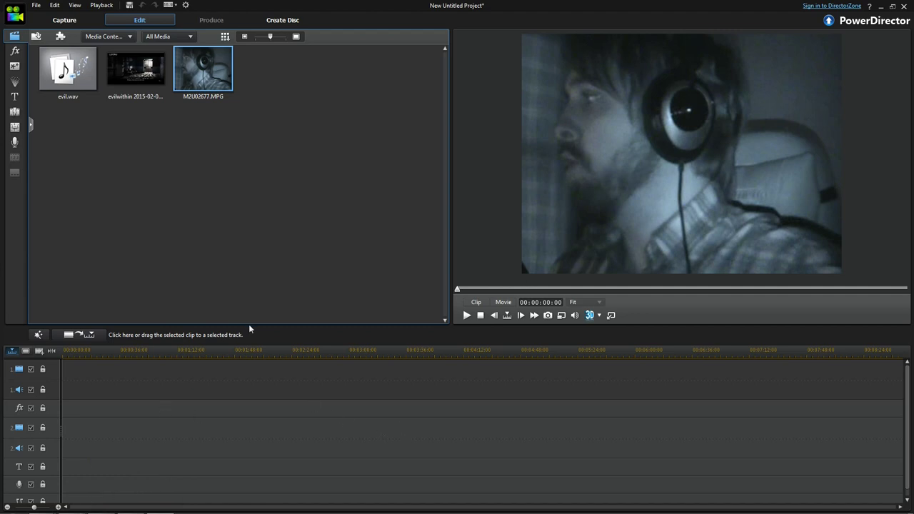
Step: Enlarge the timeline area slightly and place evil.wav at the very start of the voice track
left_click_drag(254, 325, 259, 320)
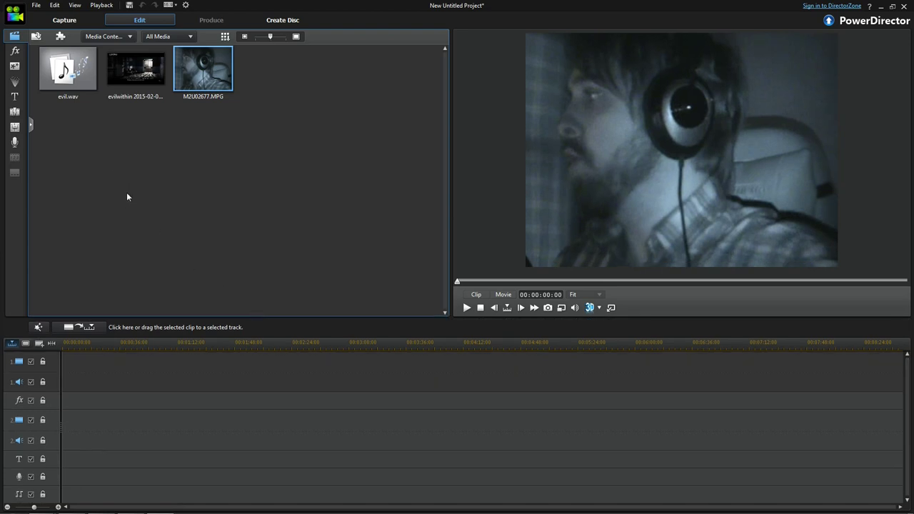
left_click(79, 71)
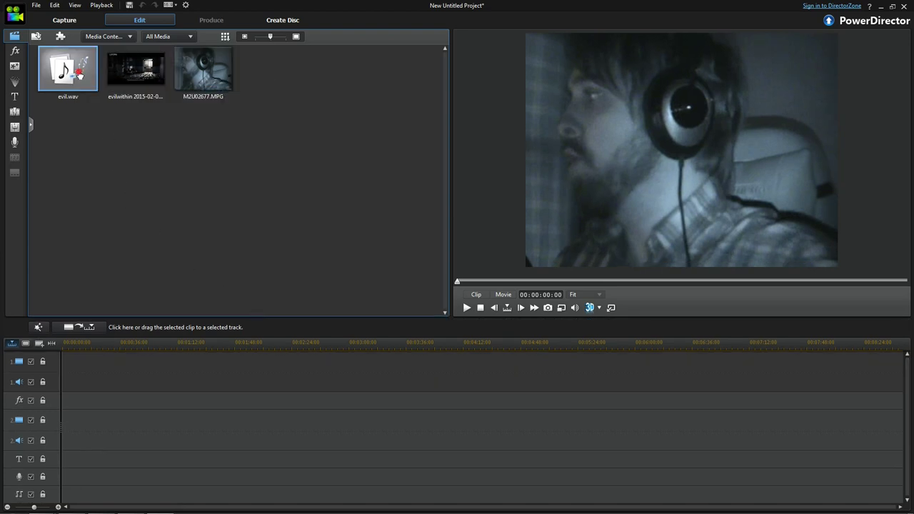
left_click_drag(79, 71, 61, 475)
left_click(119, 384)
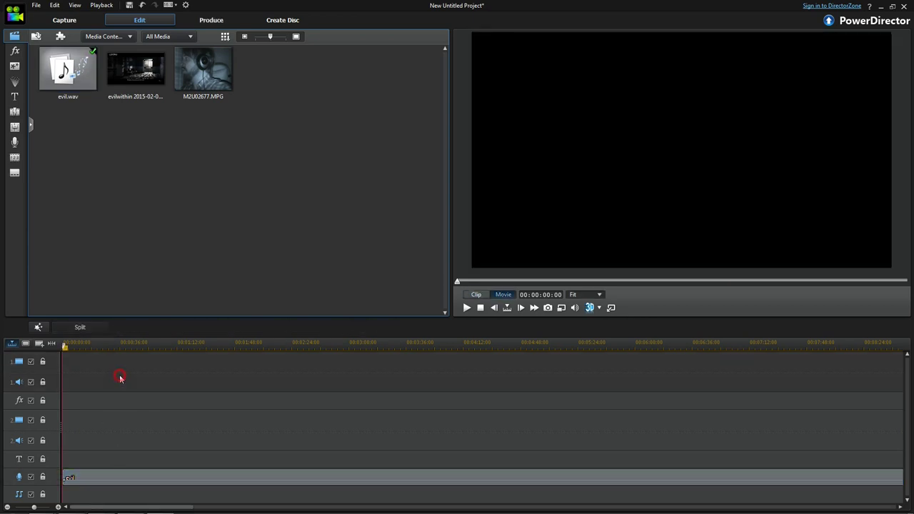
Step: Play the evil.wav audio briefly at about 41 seconds and again at about 5:45 to check the recording
left_click(128, 345)
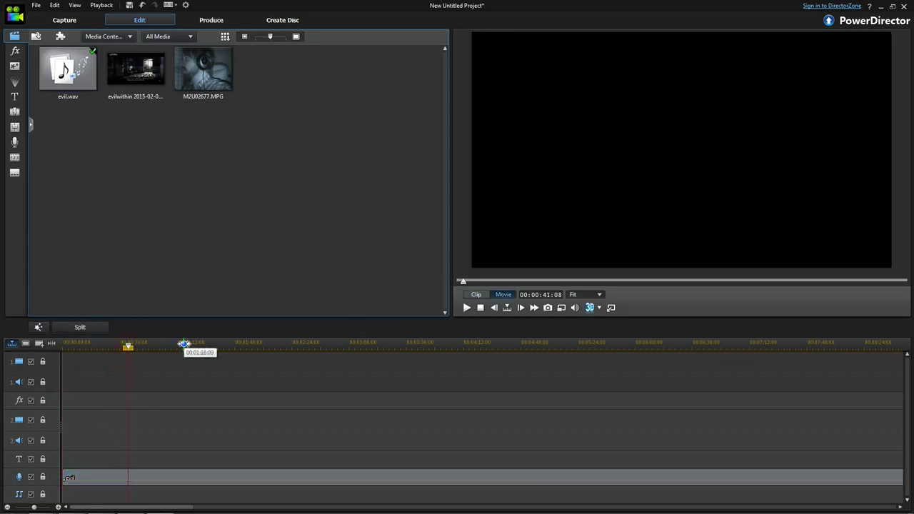
key("space")
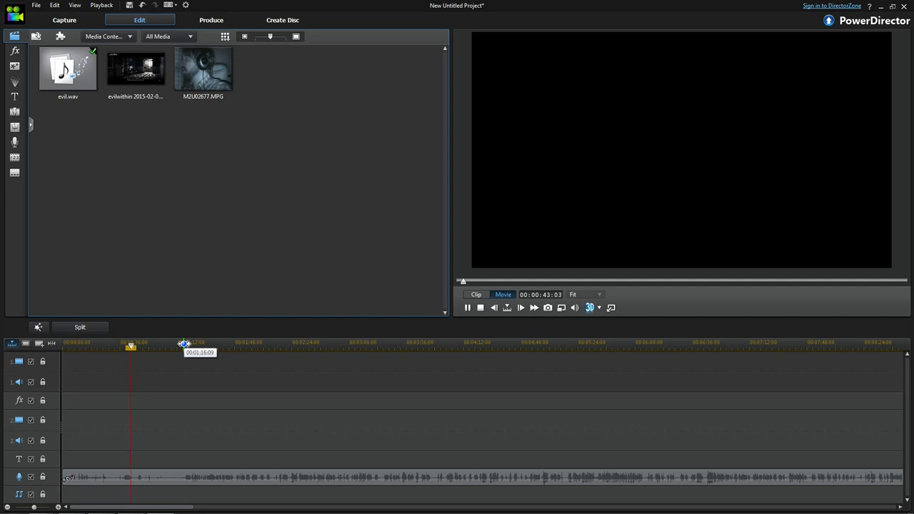
key("space")
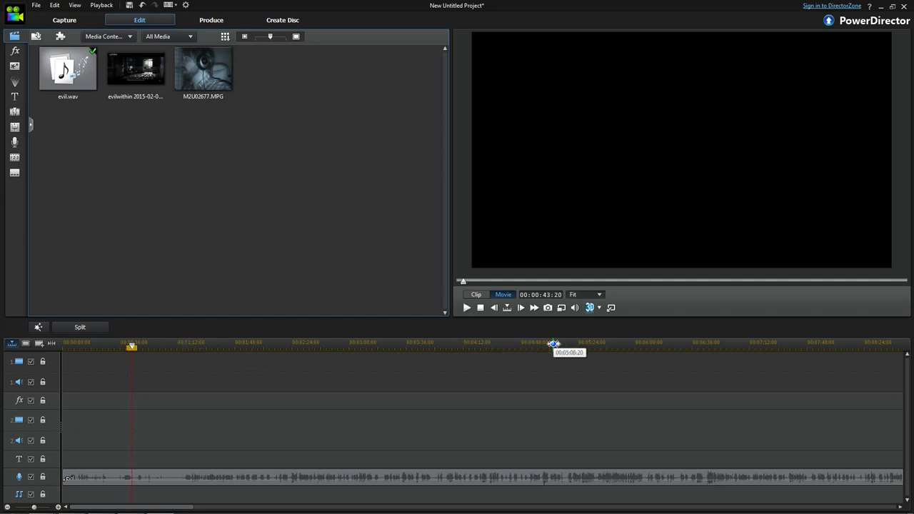
left_click(610, 344)
key("space")
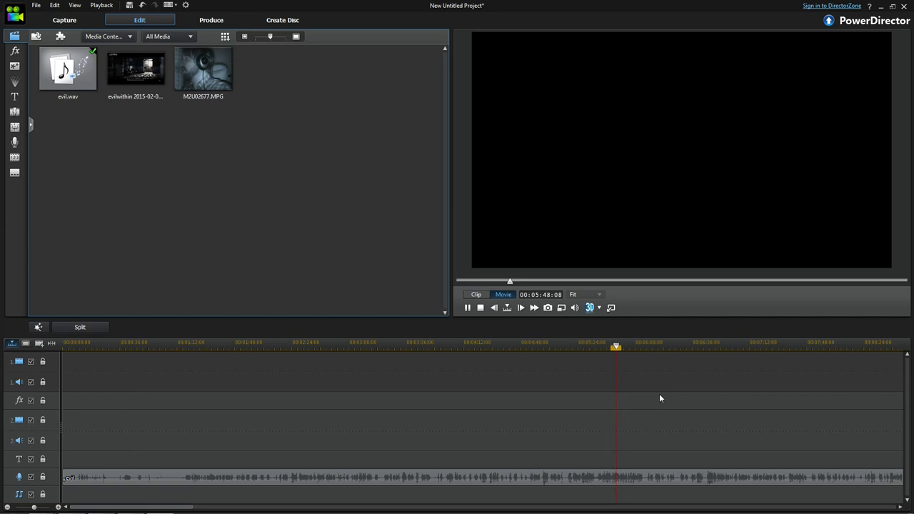
key("space")
left_click(377, 175)
left_click(111, 128)
left_click(168, 164)
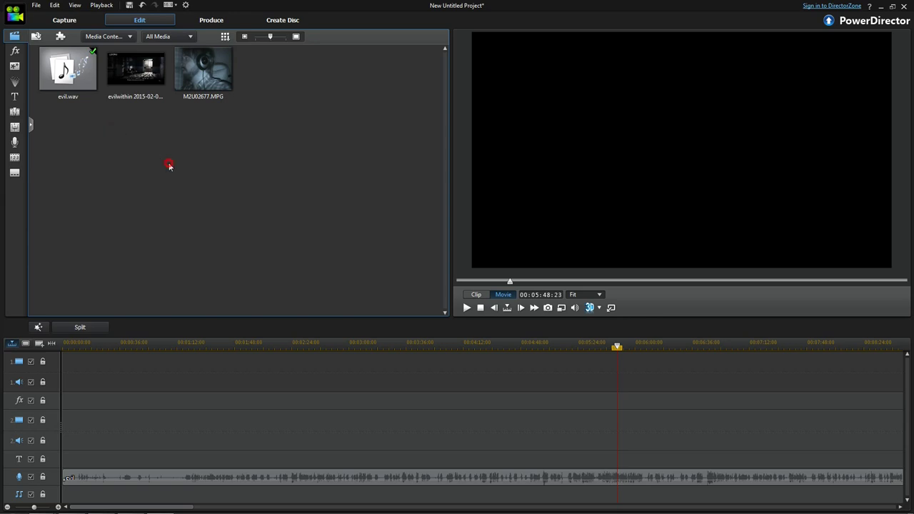
left_click(304, 200)
Step: Save the project as The Evil Within 10.pds in The Evil Within folder under My Videos
key("ctrl+s")
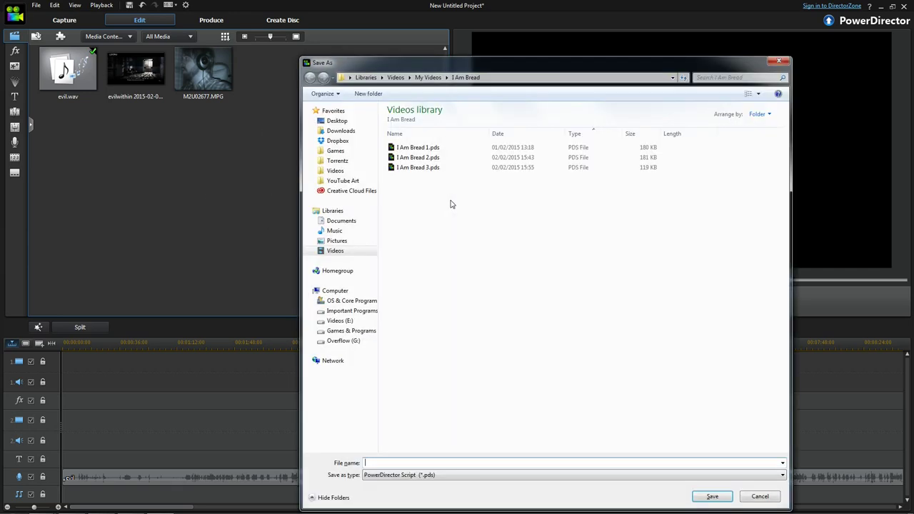
left_click(339, 252)
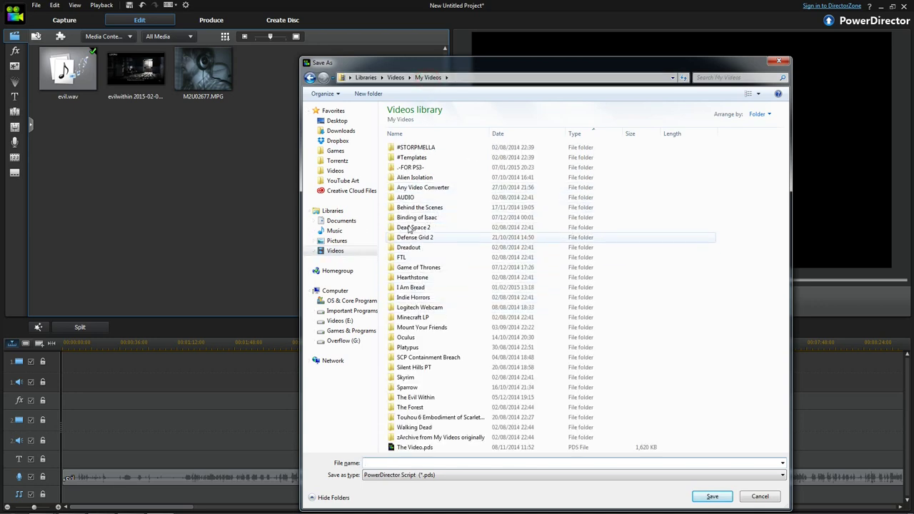
double_click(412, 397)
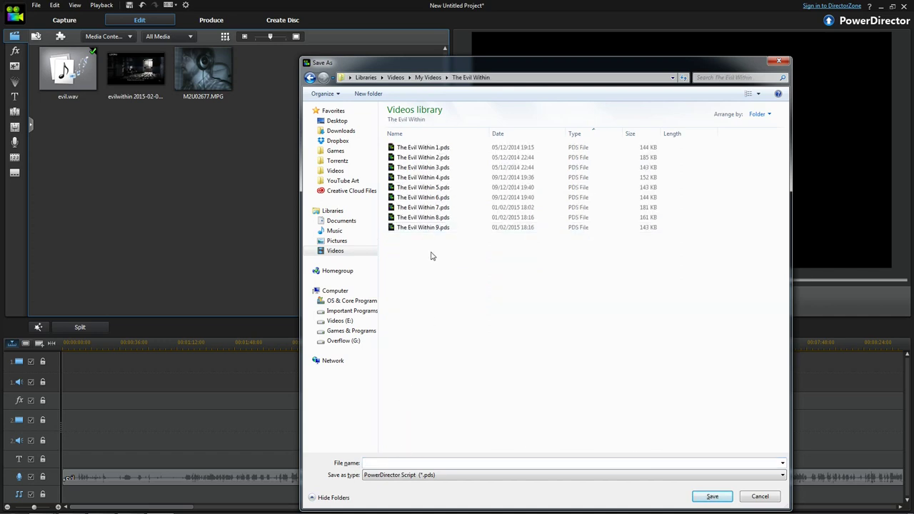
left_click(426, 228)
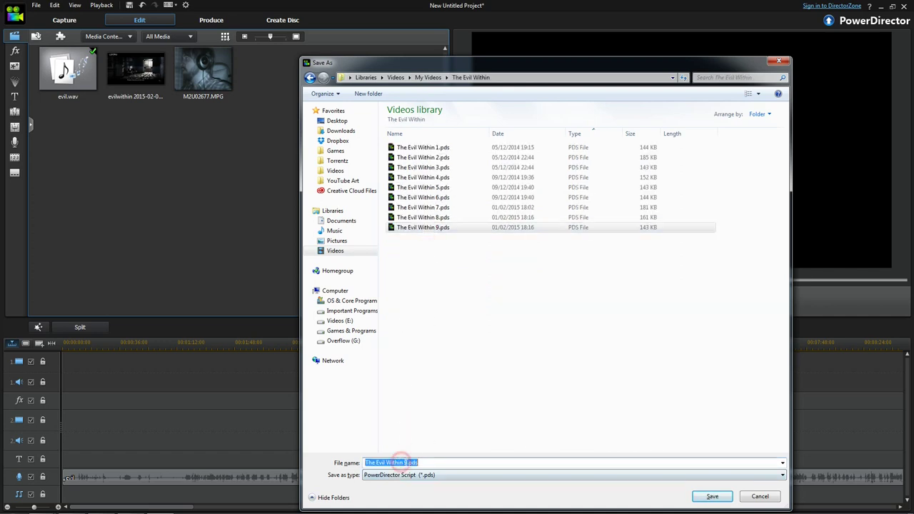
left_click(404, 463)
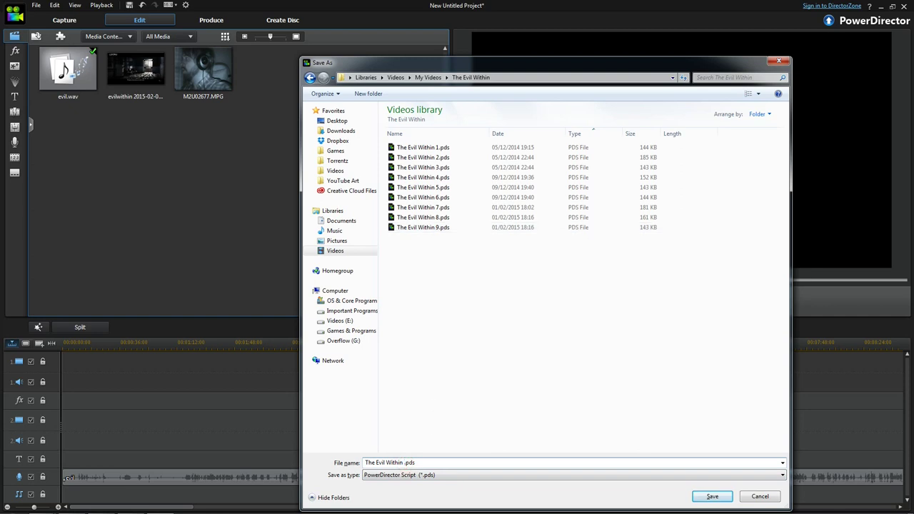
key("Delete")
type("10")
key("Return")
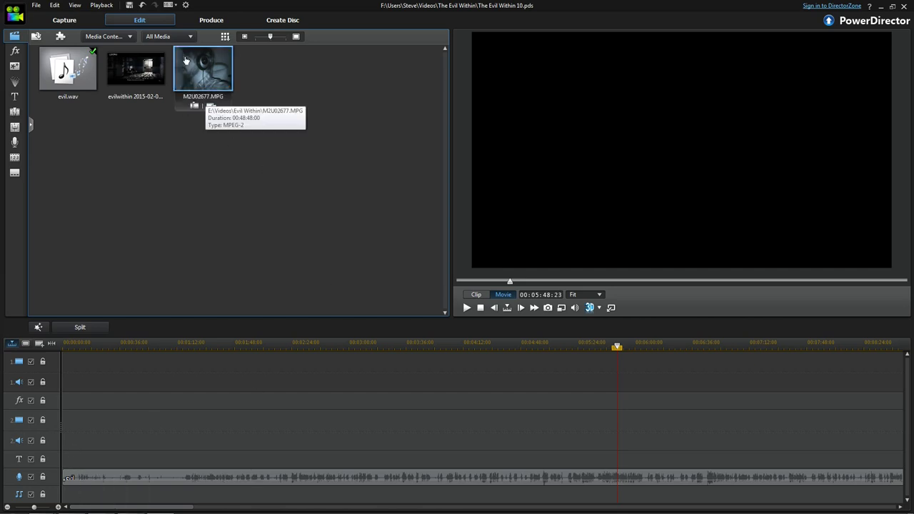
Step: Place M2U02677.MPG on the second video track, starting at about 36 seconds, and enlarge the timeline area to fit the tracks
left_click_drag(214, 78, 121, 424)
right_click(53, 477)
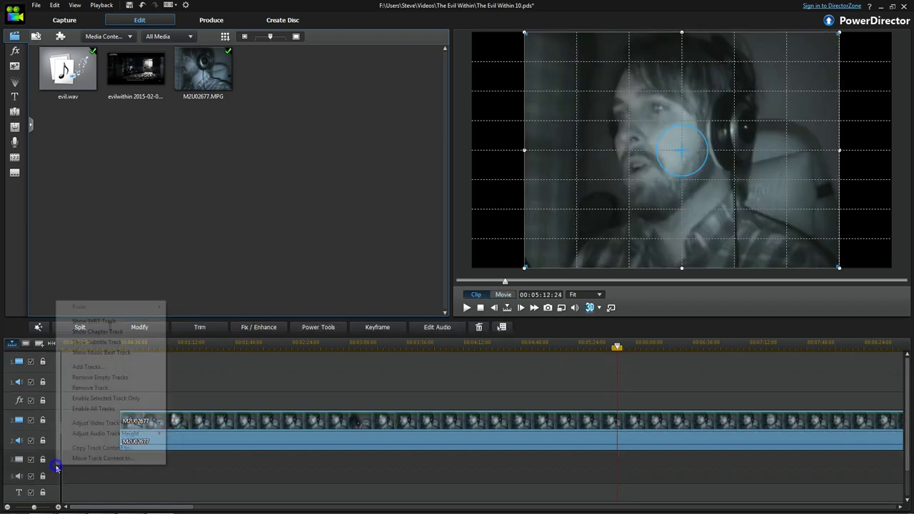
left_click(264, 477)
scroll(264, 477, "down", 2)
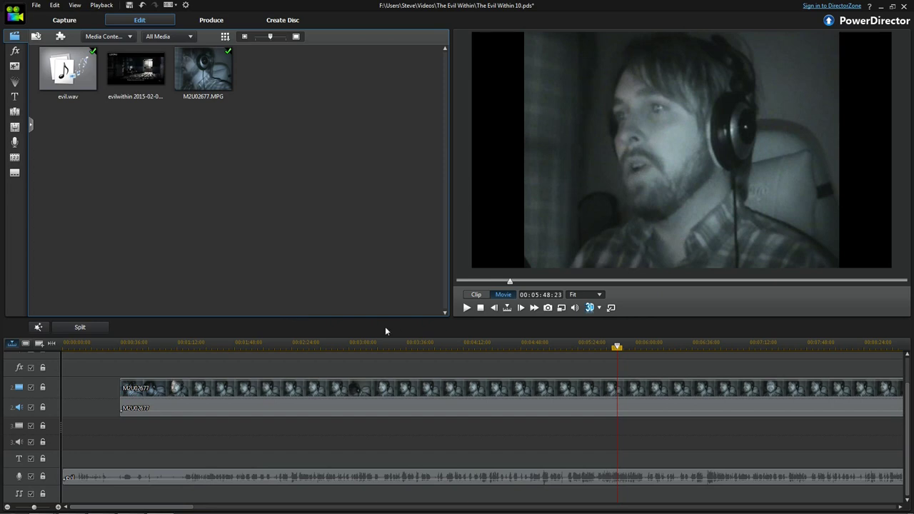
left_click_drag(408, 320, 401, 279)
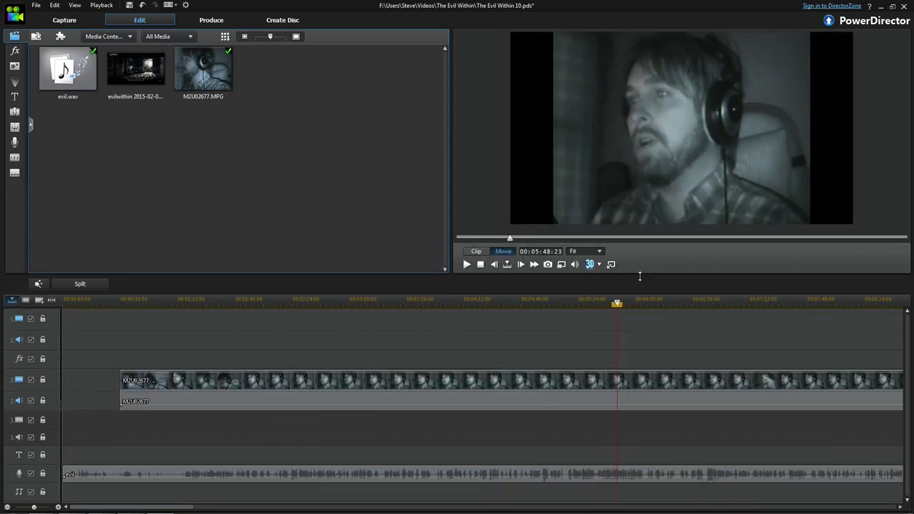
left_click_drag(639, 276, 641, 288)
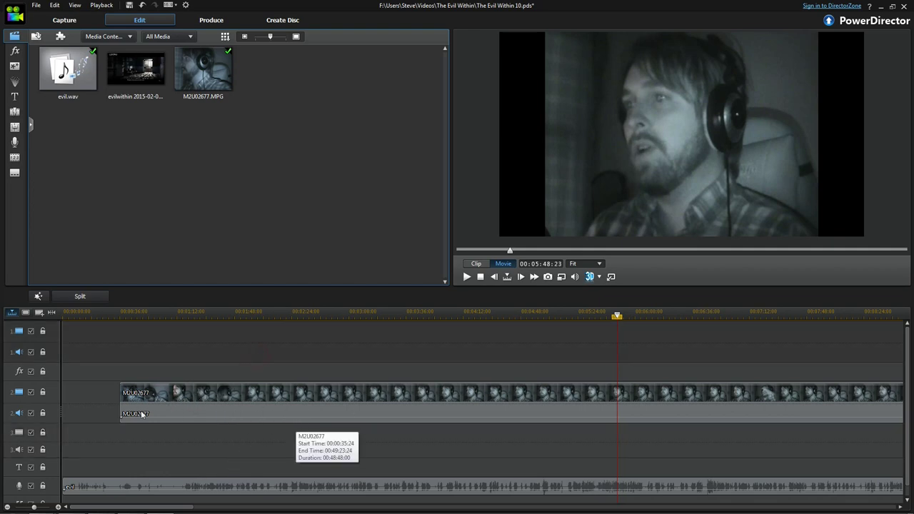
Step: Disable the voice track and play the M2U02677 footage at about 1:30, 3:26 and 5:09
left_click(30, 486)
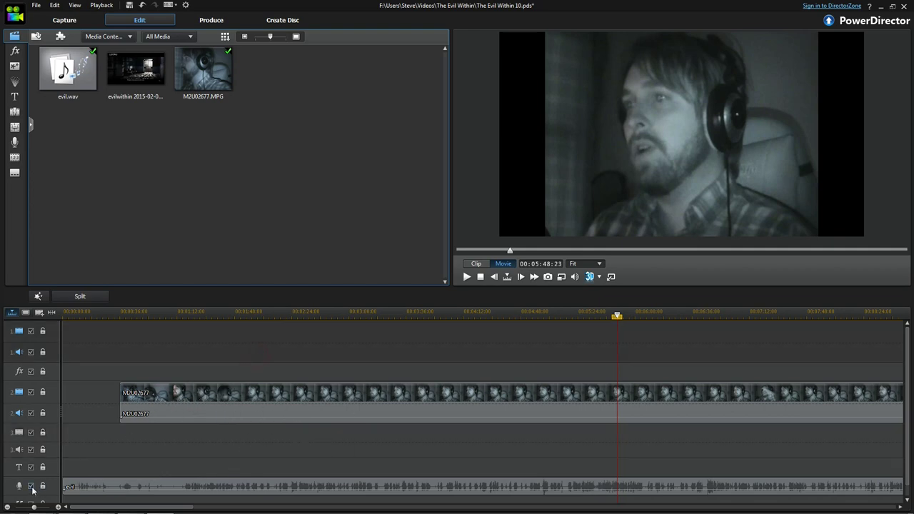
left_click(205, 313)
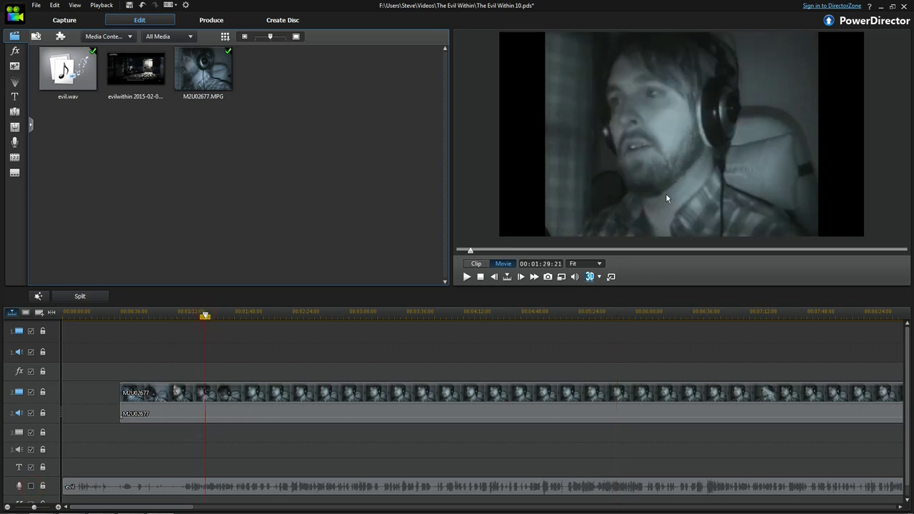
key("space")
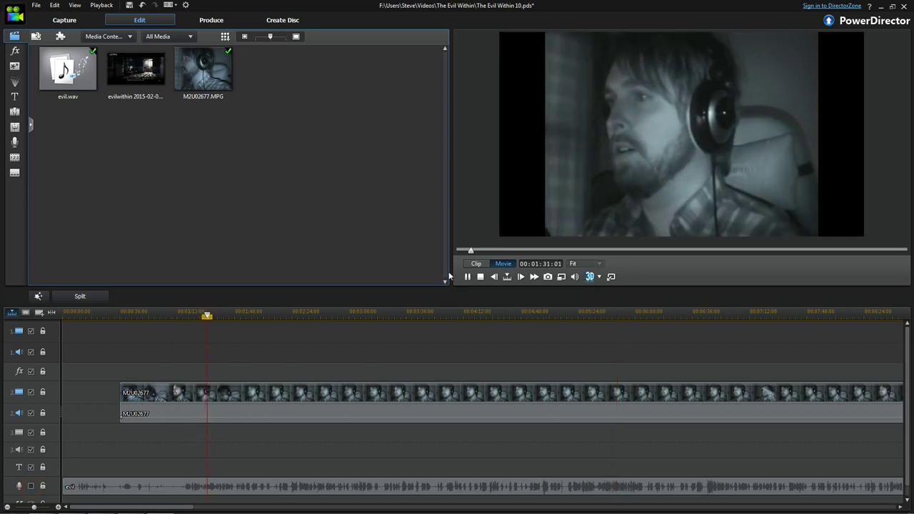
left_click(386, 312)
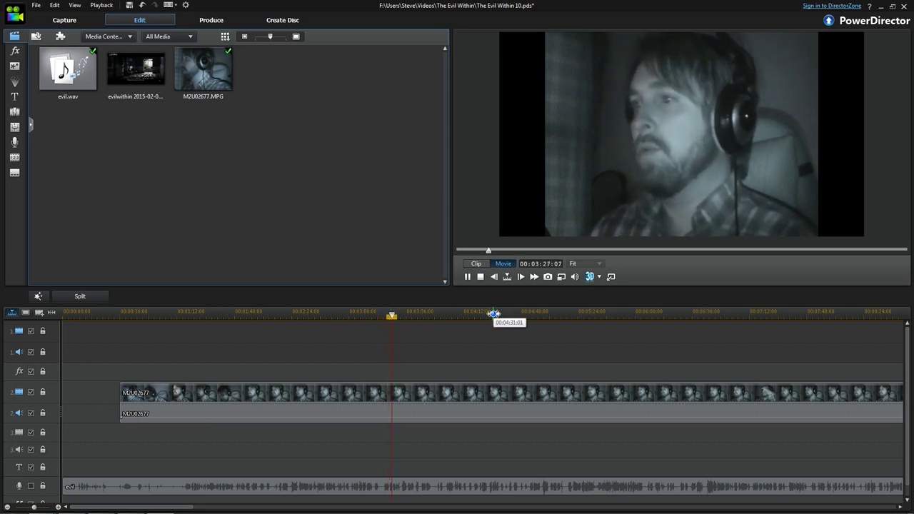
key("space")
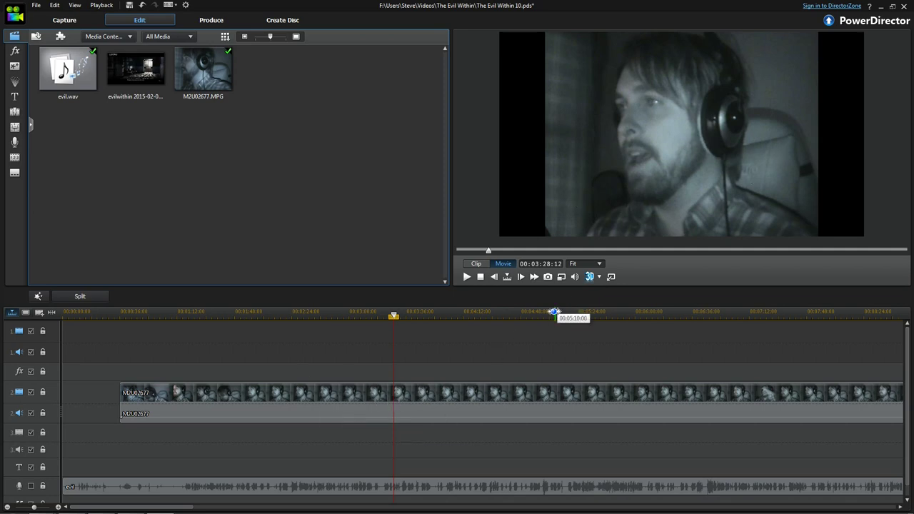
left_click(555, 312)
key("space")
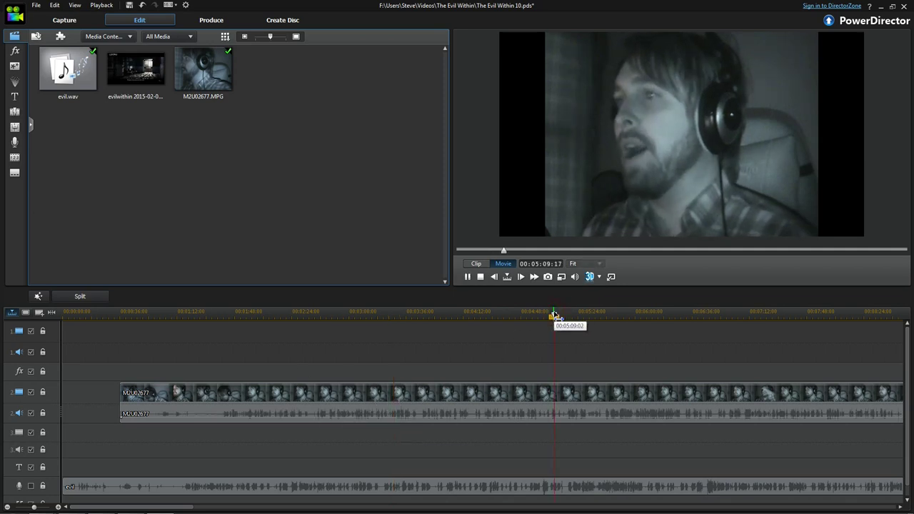
key("space")
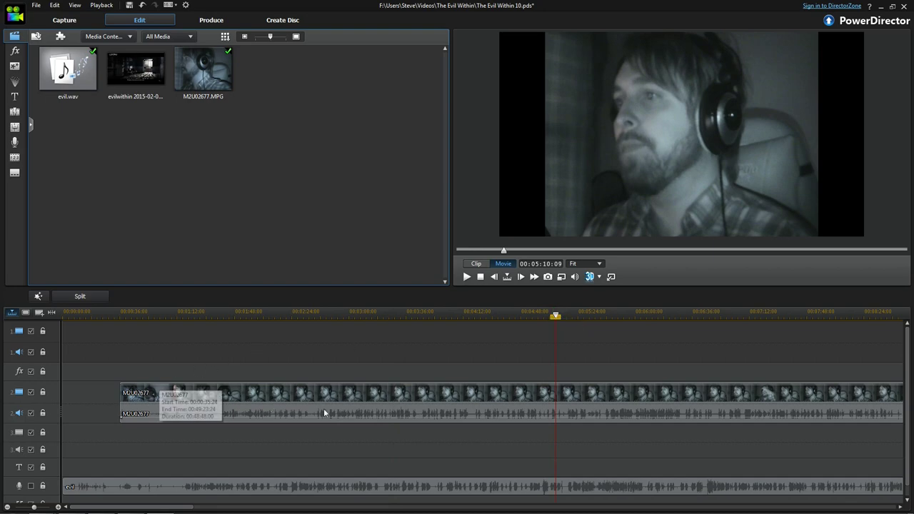
Step: Shift the M2U02677 clip earlier to start at about 11:17 (seconds:frames), roughly aligning its waveform with the evil voice audio
left_click_drag(305, 404, 217, 414)
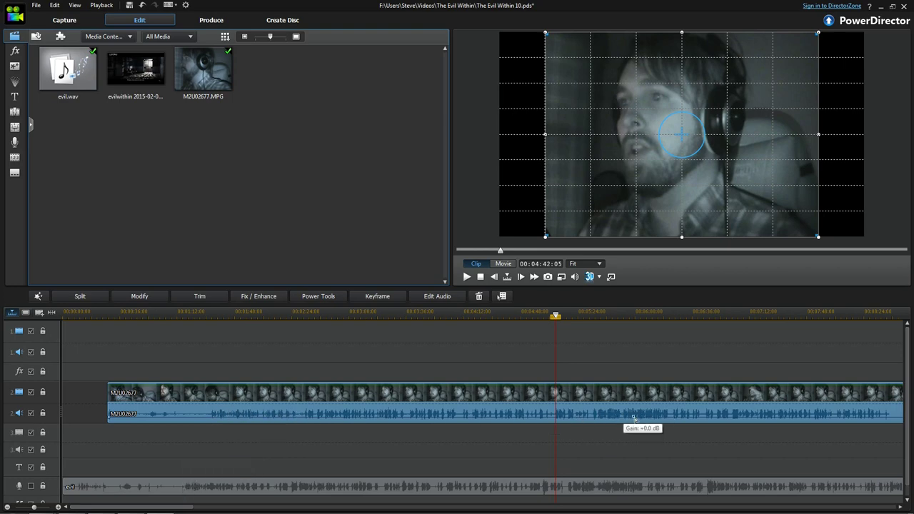
left_click_drag(626, 312, 631, 307)
key("space")
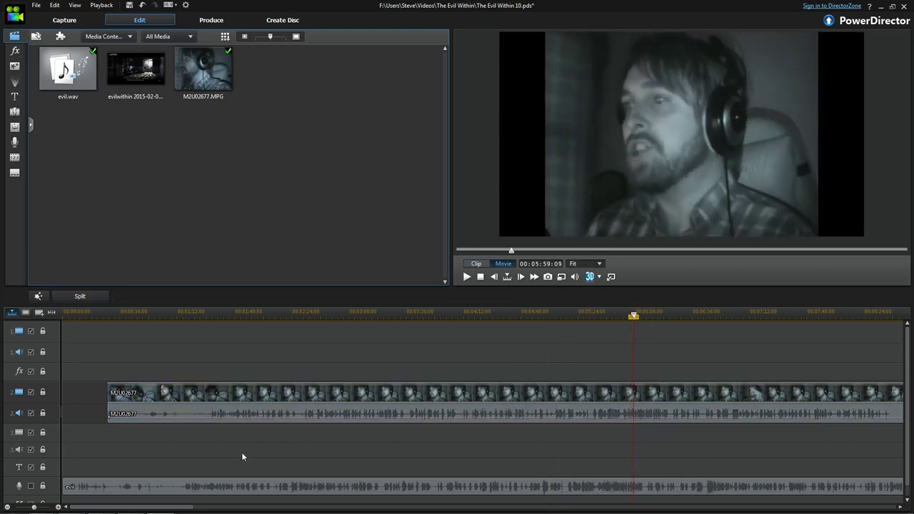
left_click_drag(184, 398, 186, 398)
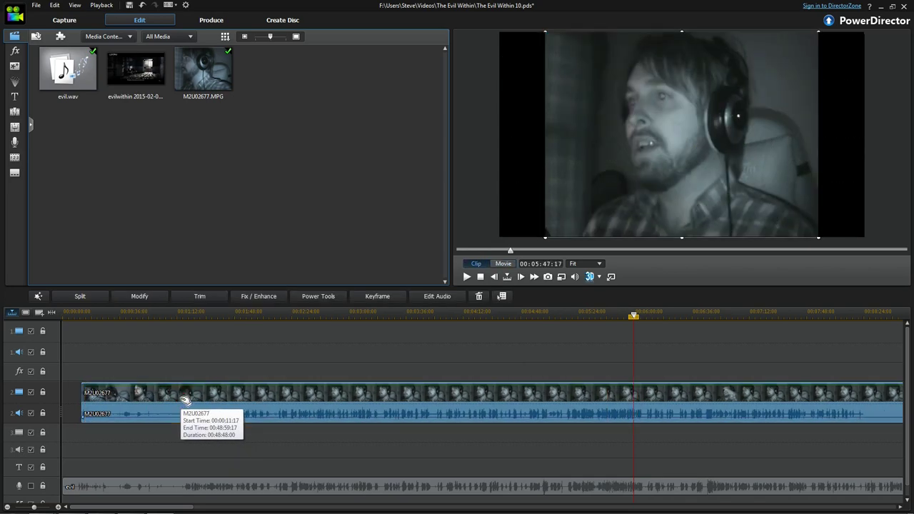
Step: Re-enable the voice track and play it together with the M2U02677 footage from about 37 to 40 seconds to check the sync
left_click(156, 315)
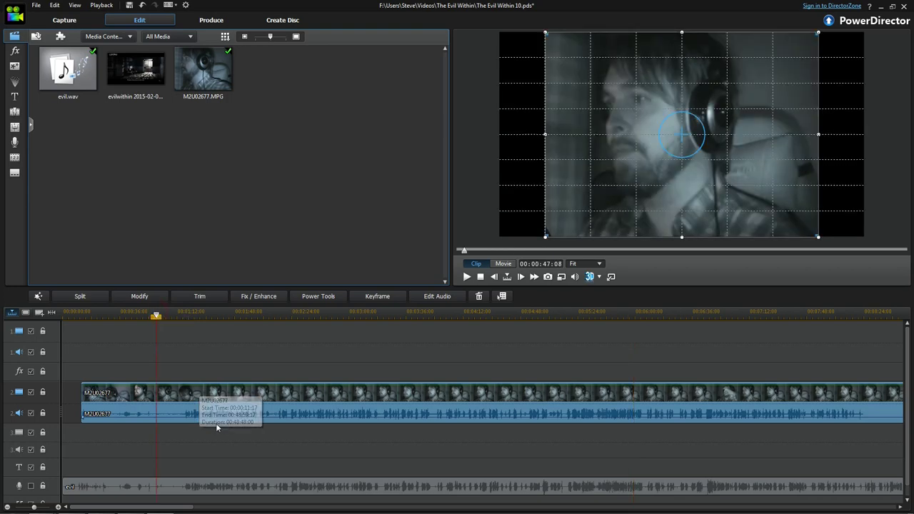
left_click(125, 315)
scroll(193, 397, "up", 4)
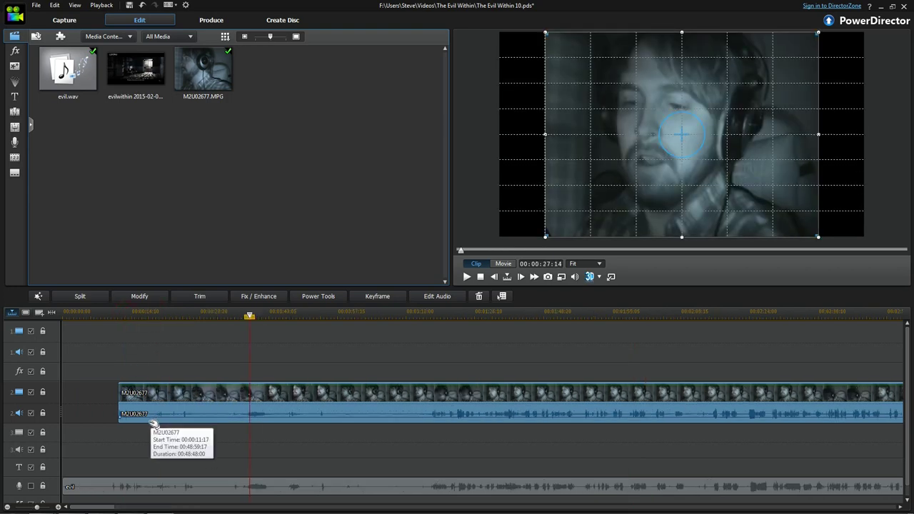
scroll(676, 417, "up", 2)
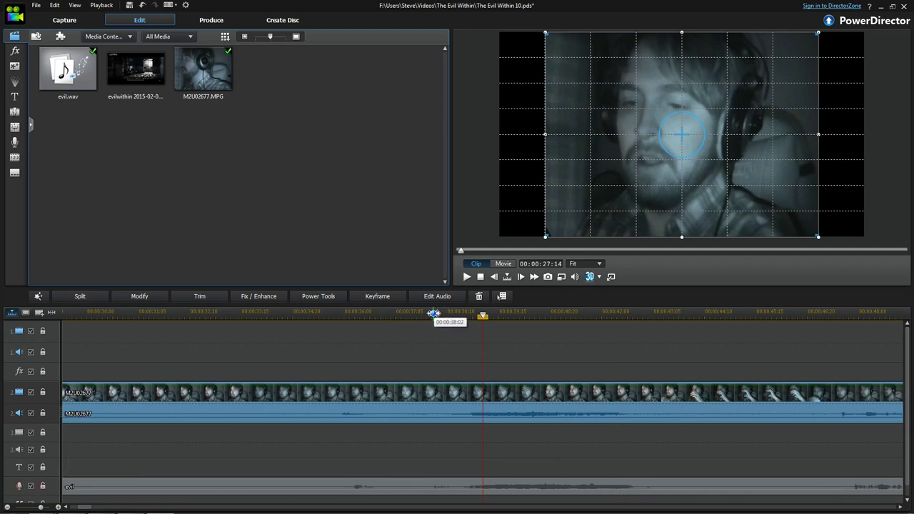
left_click(405, 308)
left_click(460, 335)
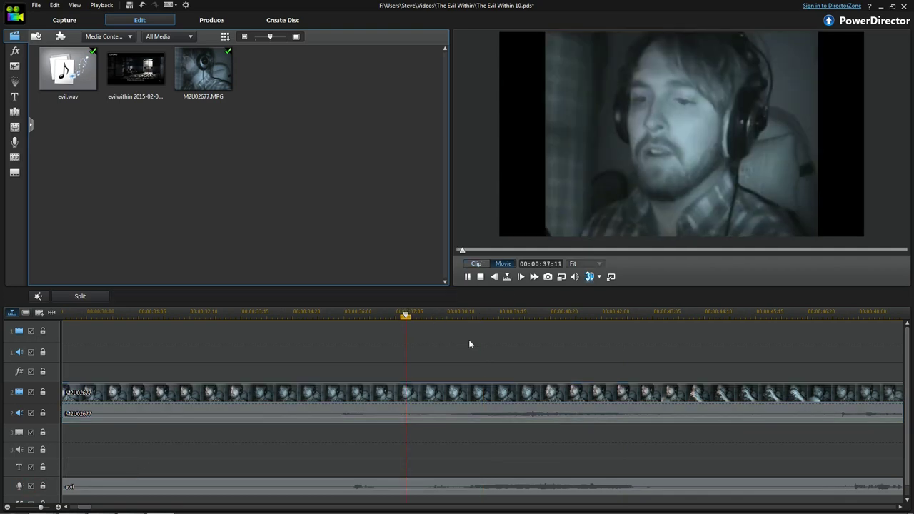
key("space")
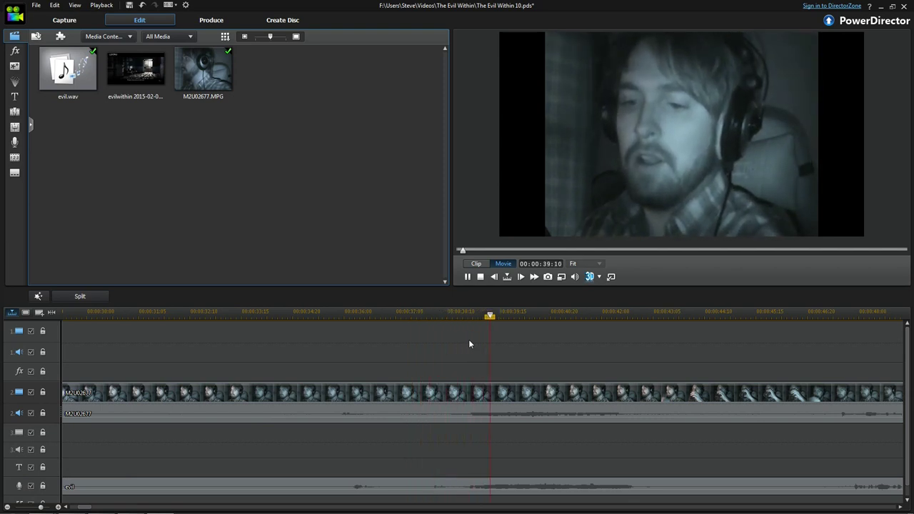
key("space")
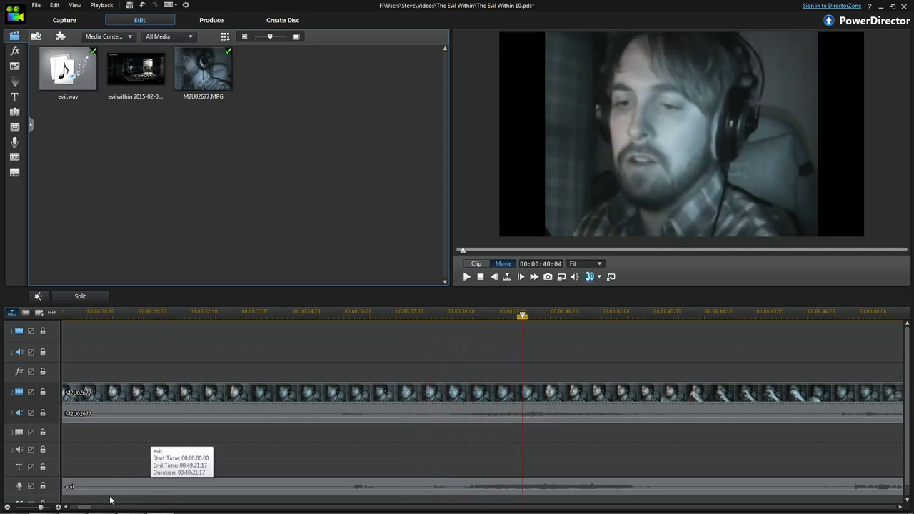
Step: Play the beginning of the M2U02677 clip against the voice audio and shift the clip slightly later to start at 11:23 (seconds:frames)
left_click_drag(81, 506, 66, 506)
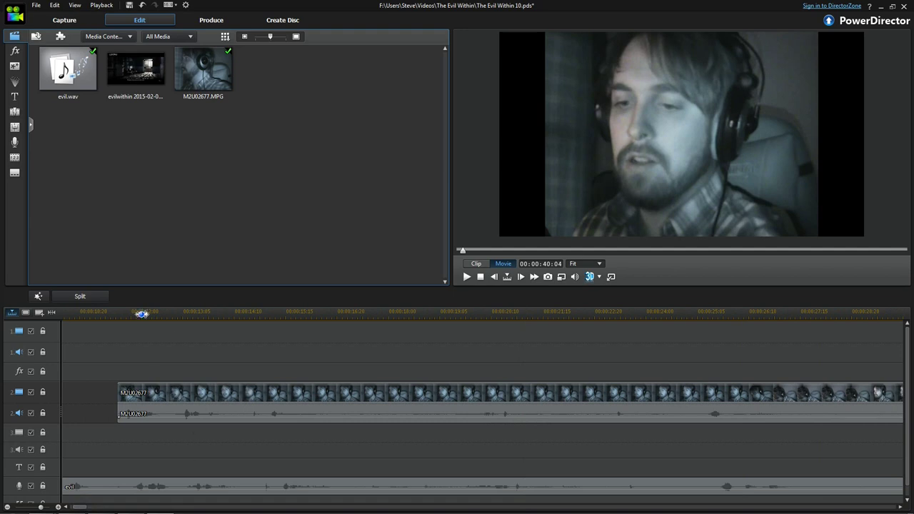
left_click(123, 312)
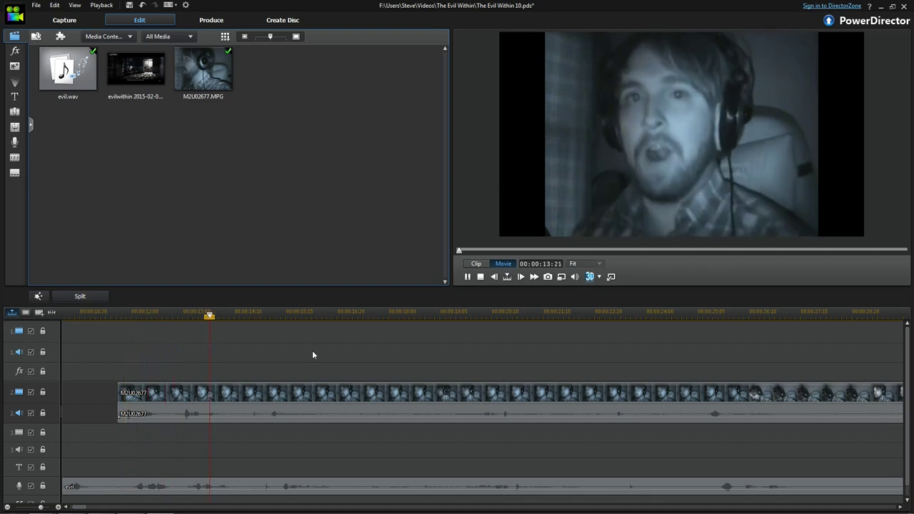
key("space")
left_click(132, 395)
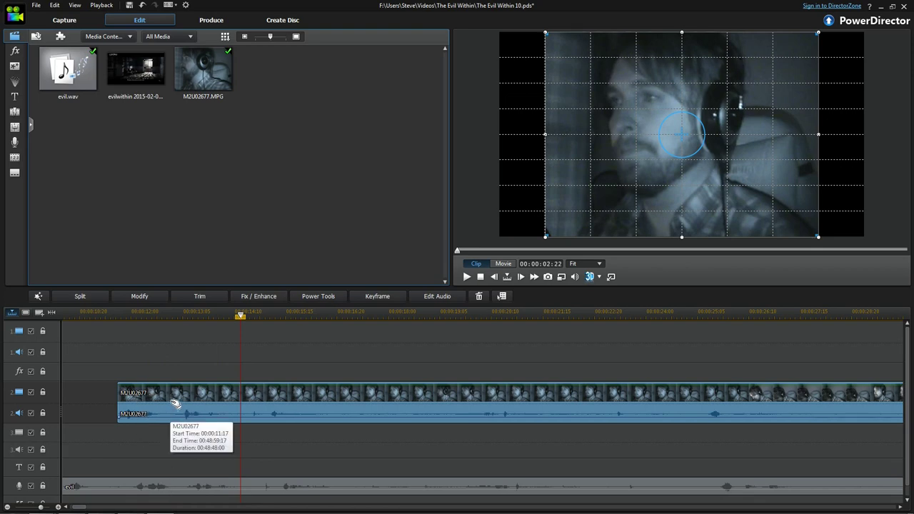
left_click_drag(175, 404, 184, 402)
Step: Play both tracks from just before 12 seconds and shift the M2U02677 clip one frame later to start at 11:24
left_click(135, 315)
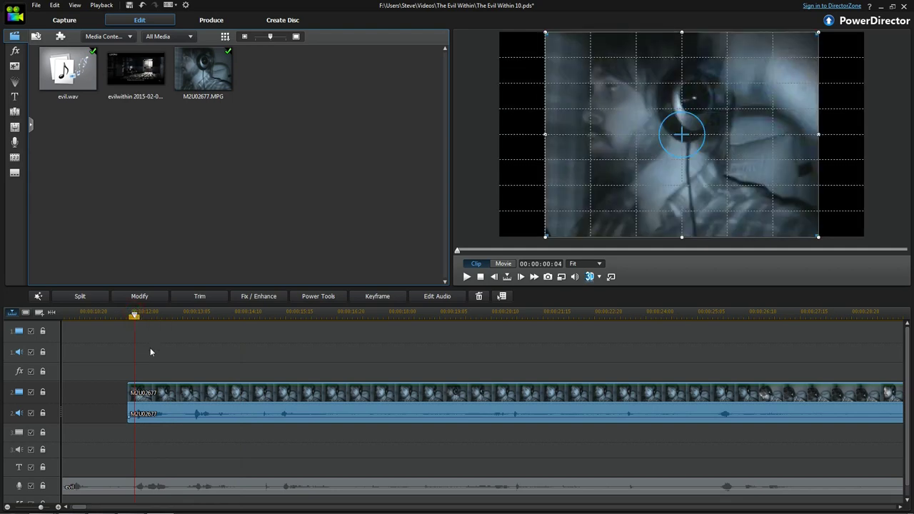
left_click(149, 352)
key("space")
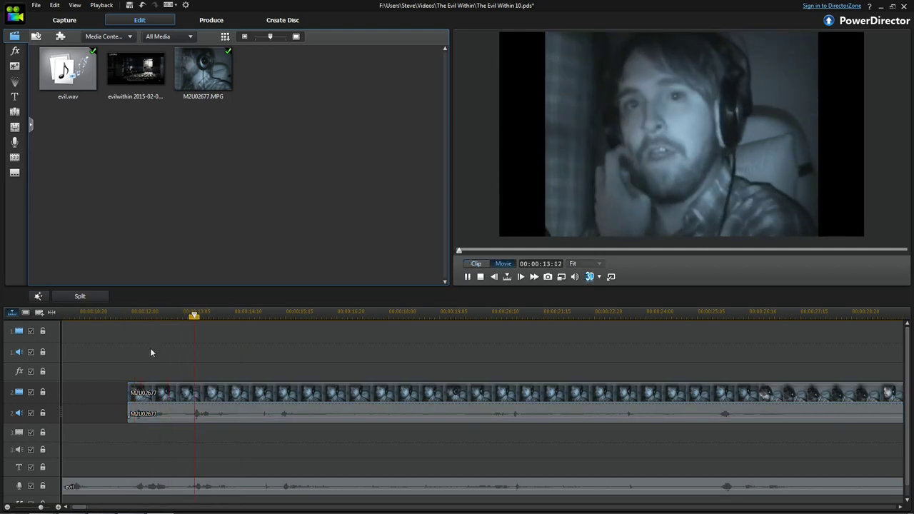
key("space")
left_click(143, 398)
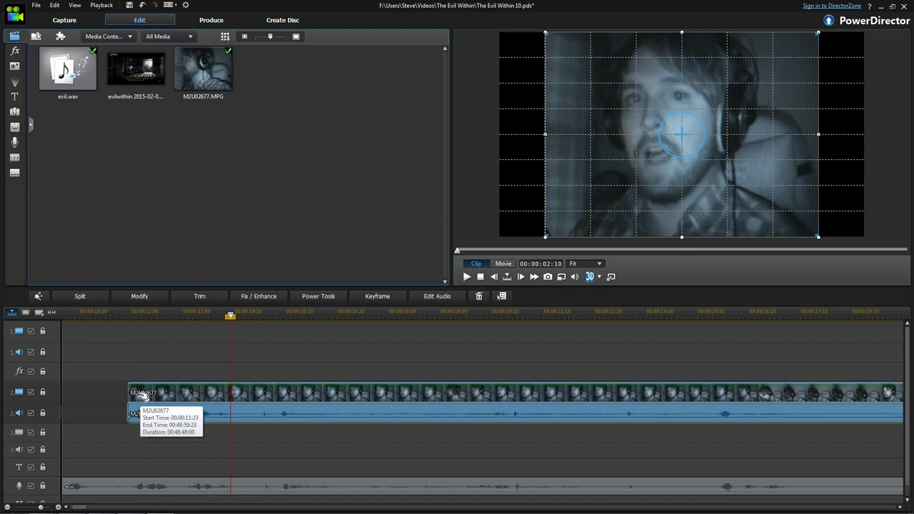
scroll(142, 398, "up", 2)
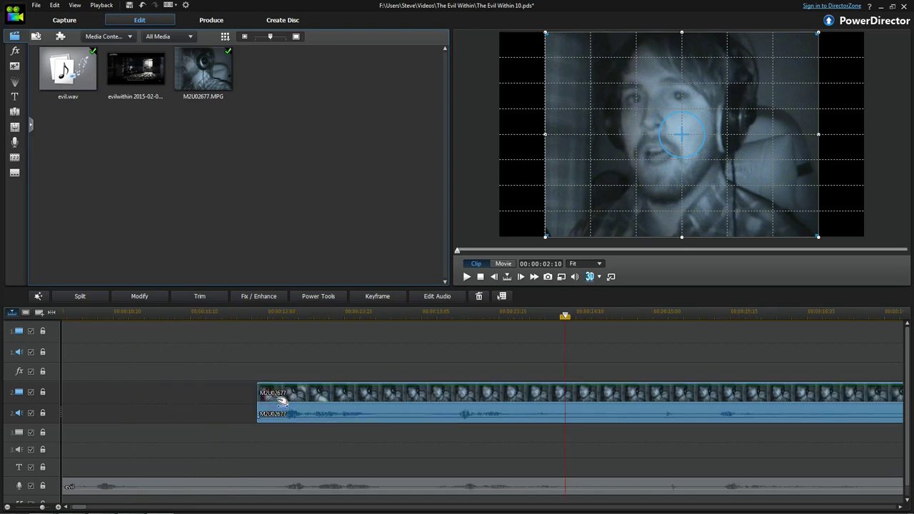
left_click_drag(283, 402, 289, 402)
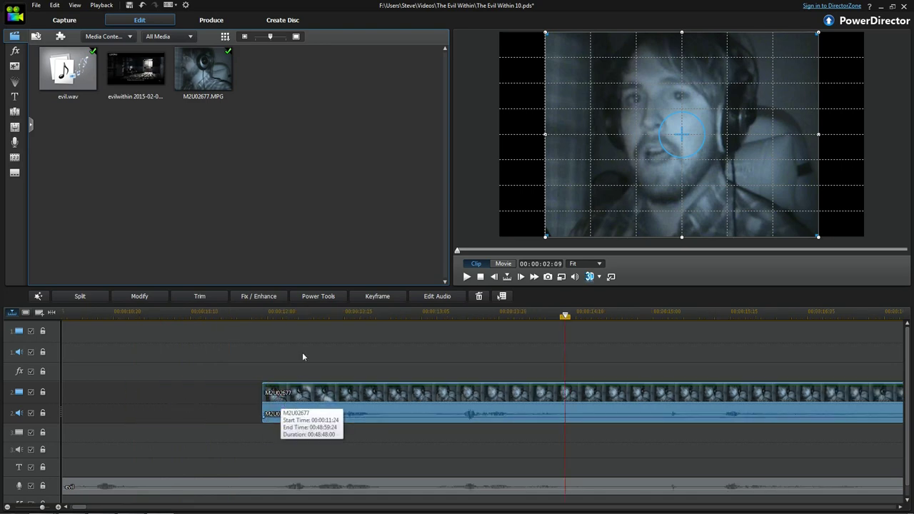
Step: Play both tracks from about 12:03 to 14:07 (seconds:frames) to check the realigned sync
left_click(279, 312)
key("space")
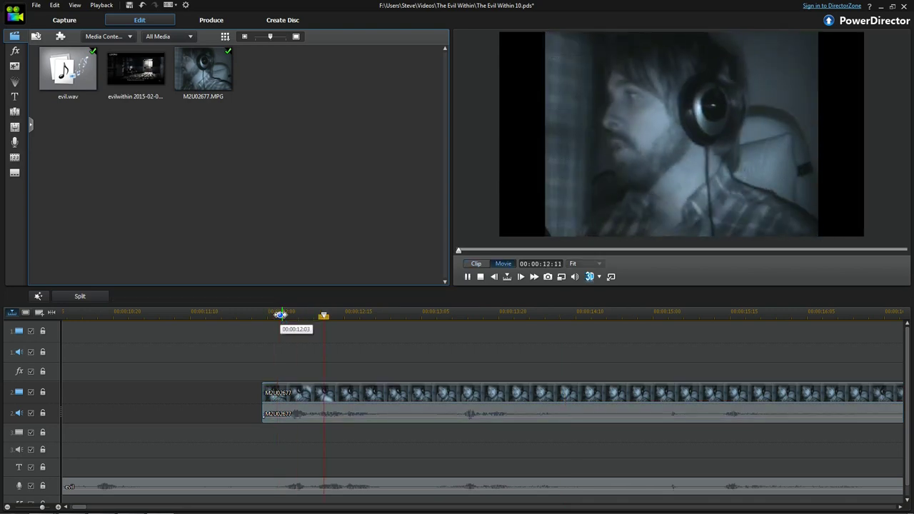
key("space")
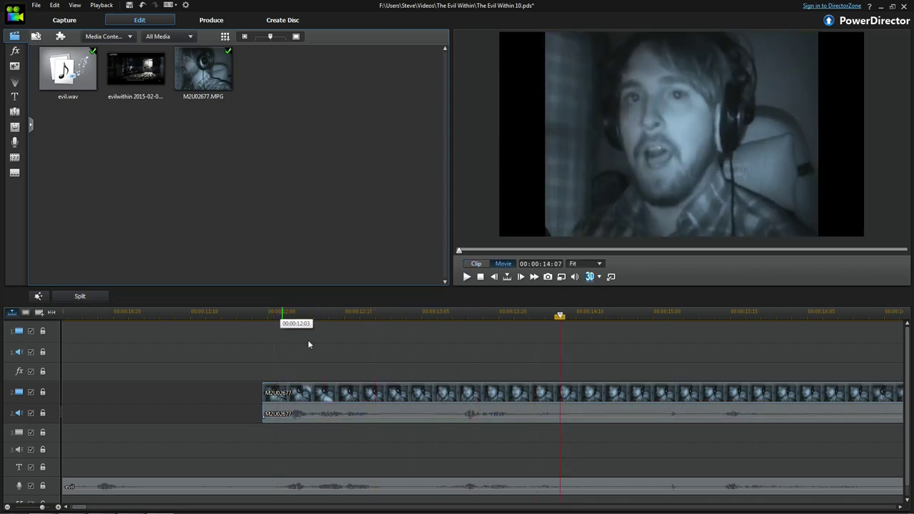
Step: Mute the M2U02677 clip and play the footage with the voice audio from about 12:01 to 16:21 (seconds:frames)
left_click(398, 404)
right_click(398, 404)
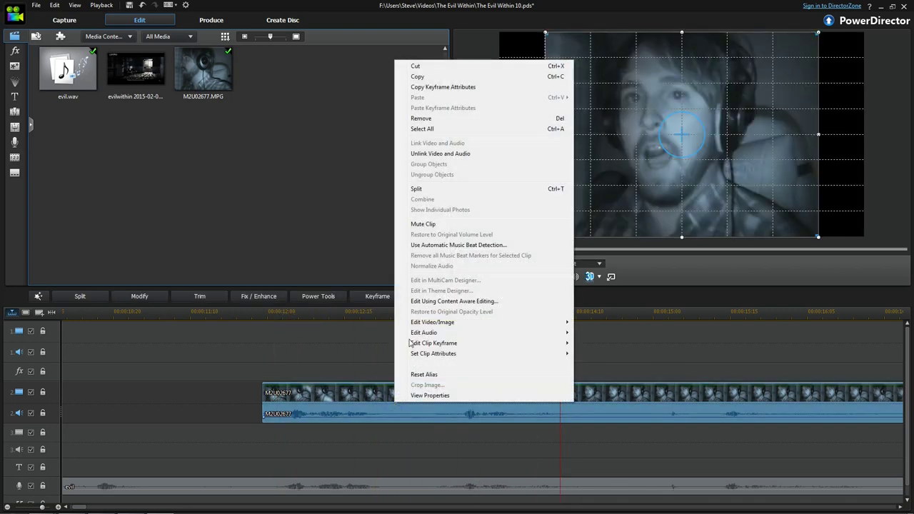
left_click(422, 226)
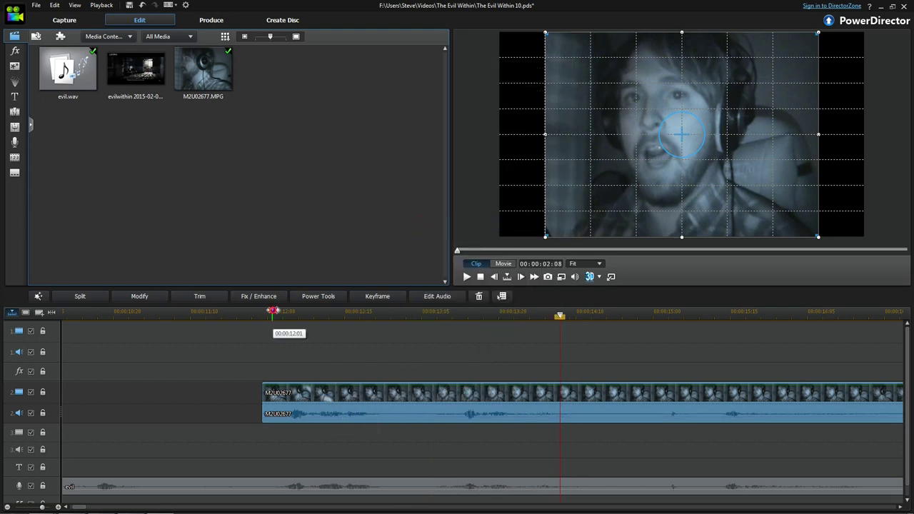
left_click(272, 314)
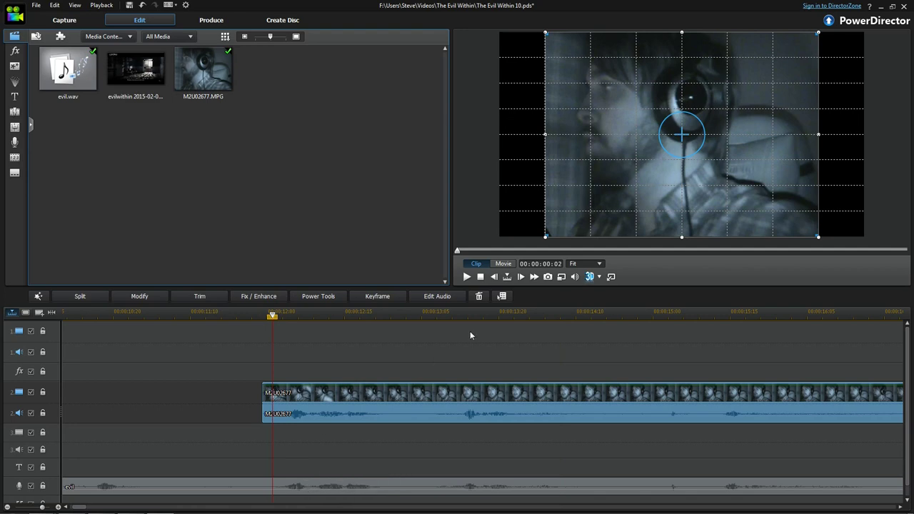
key("space")
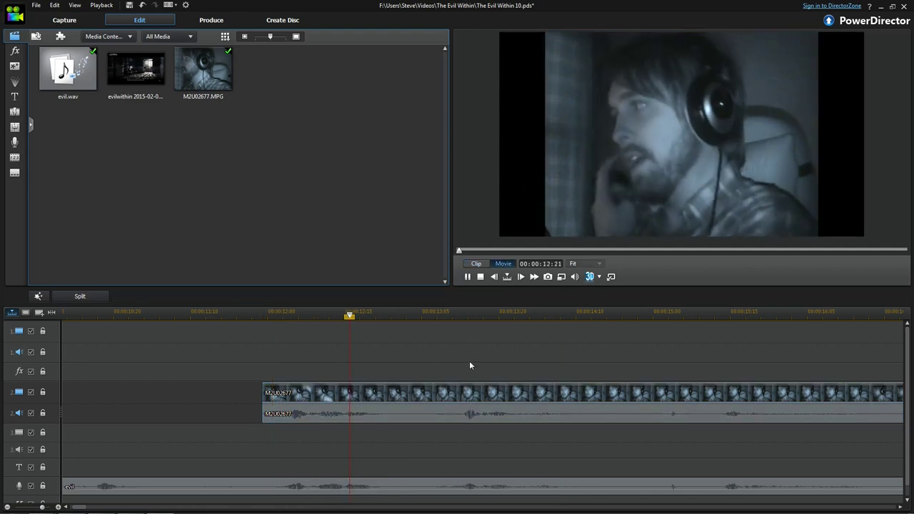
key("space")
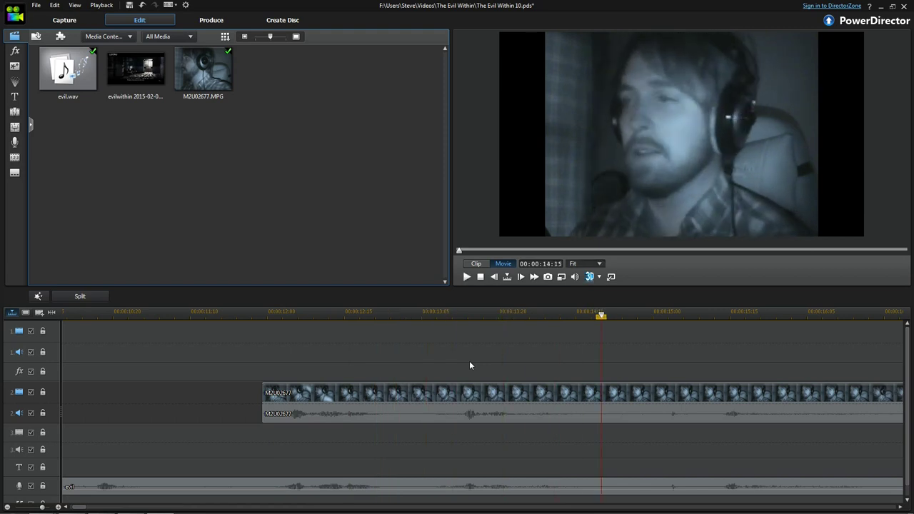
key("space")
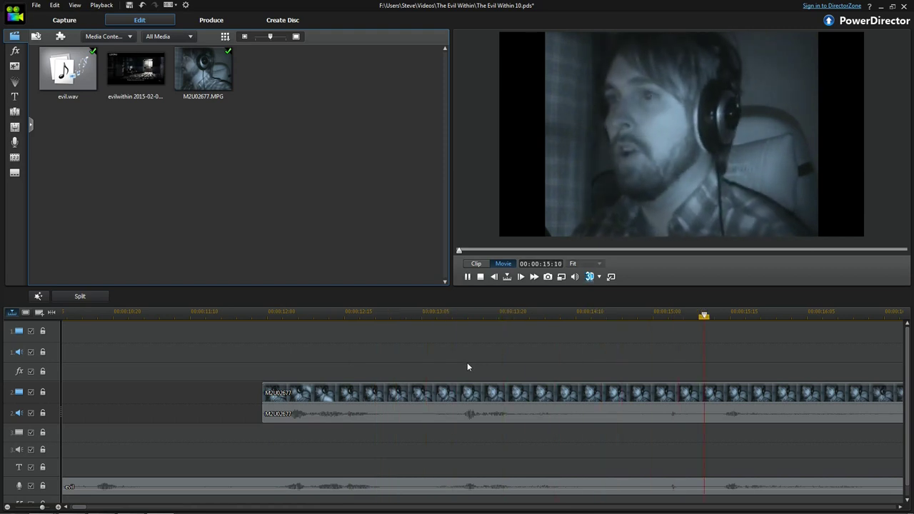
key("space")
Step: Save the project with the realigned M2U02677 clip
scroll(468, 367, "down", 2)
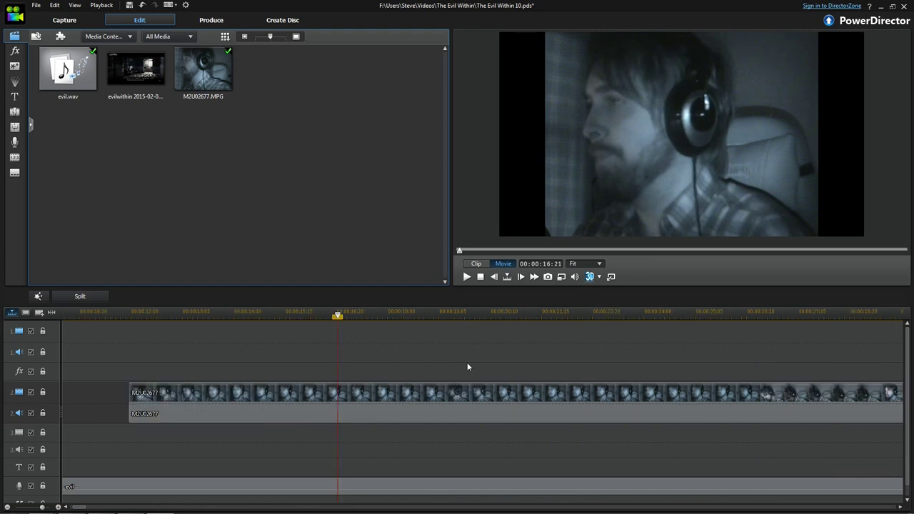
scroll(468, 367, "down", 1)
key("ctrl+s")
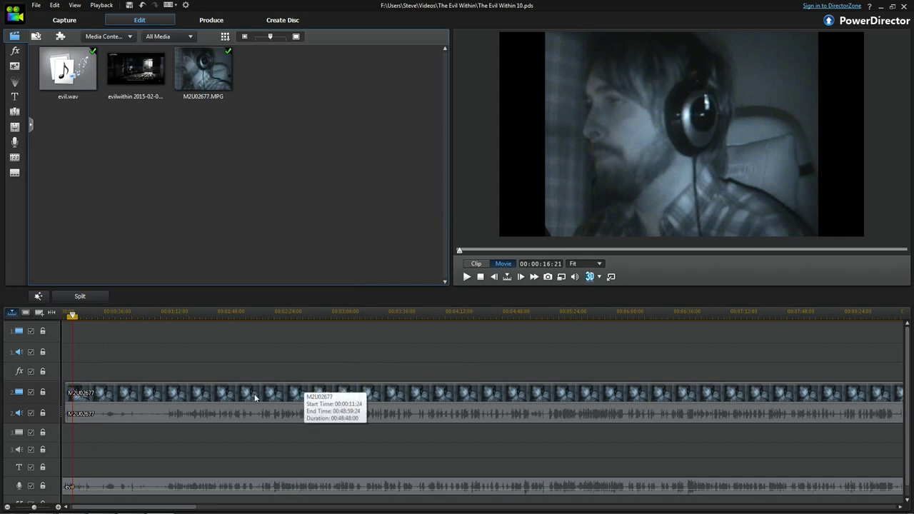
Step: Split both the M2U02677 footage and the evil voice audio at 17:07 (seconds:frames)
left_click(109, 401)
key("Home")
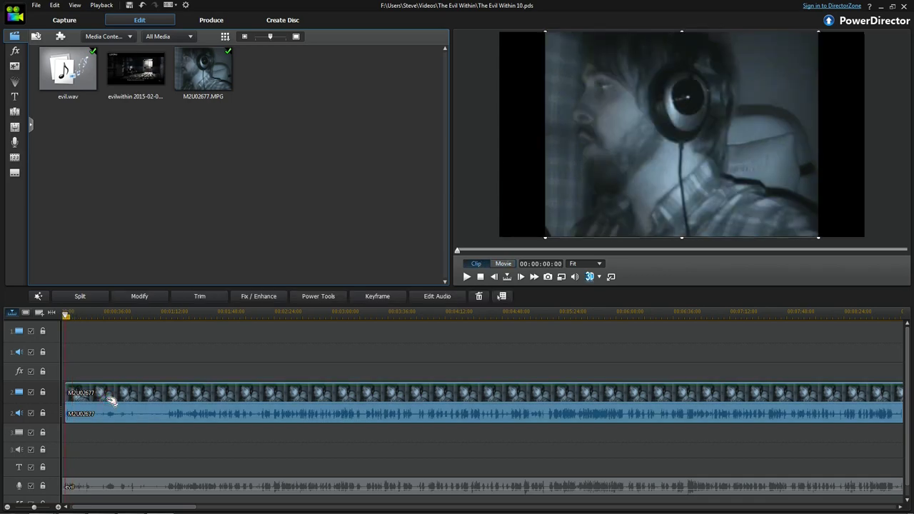
scroll(104, 421, "up", 3)
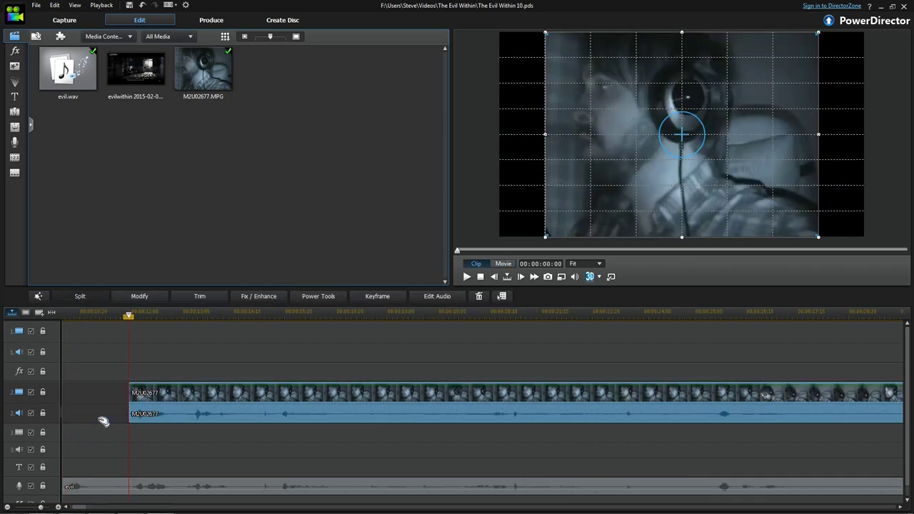
left_click(356, 315)
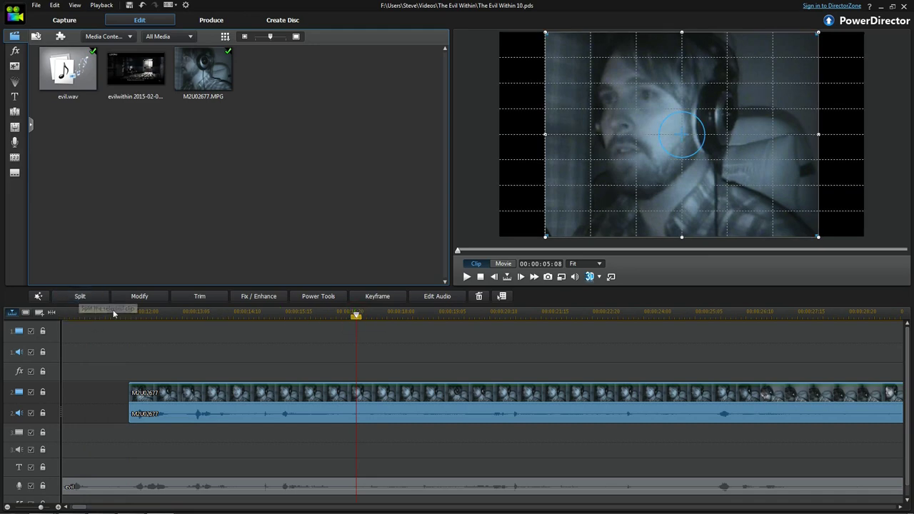
left_click(197, 360)
left_click(80, 297)
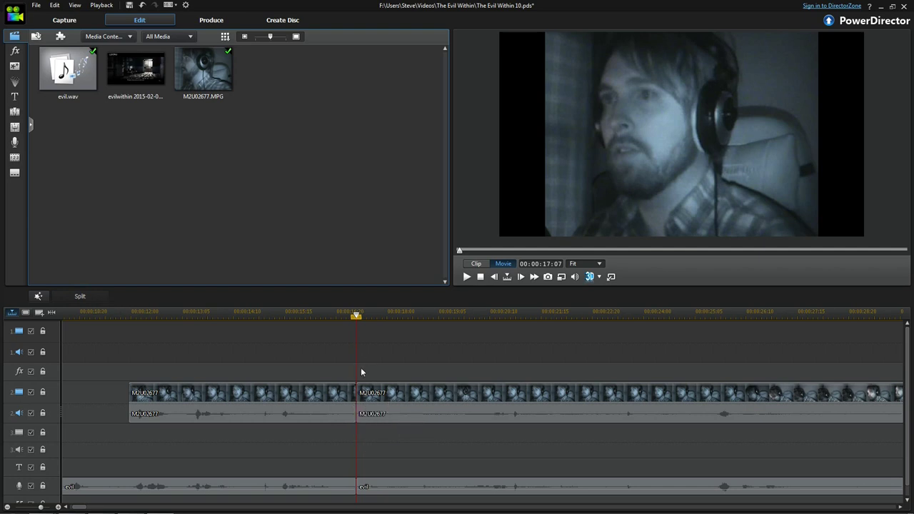
Step: Delete the M2U02677 and evil segments before the 17:07 split, closing the gap so the remaining clips start at 0
left_click(320, 403)
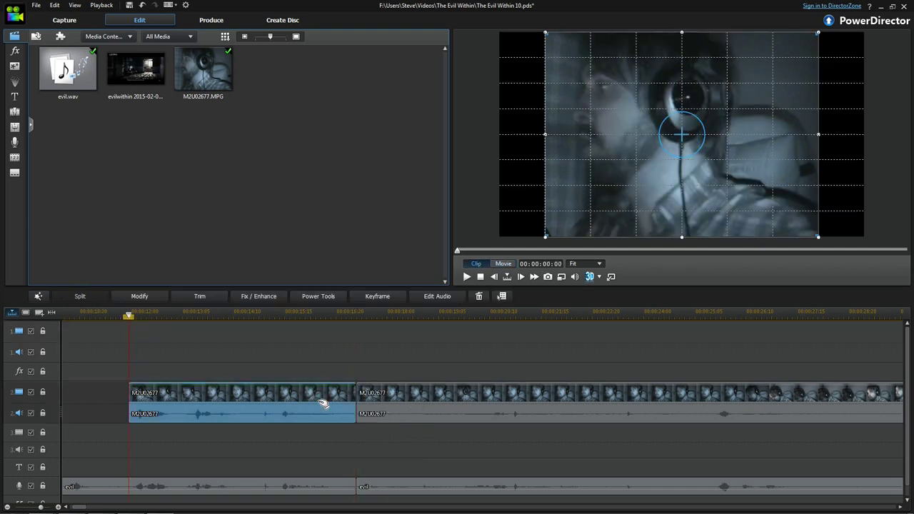
left_click(372, 350)
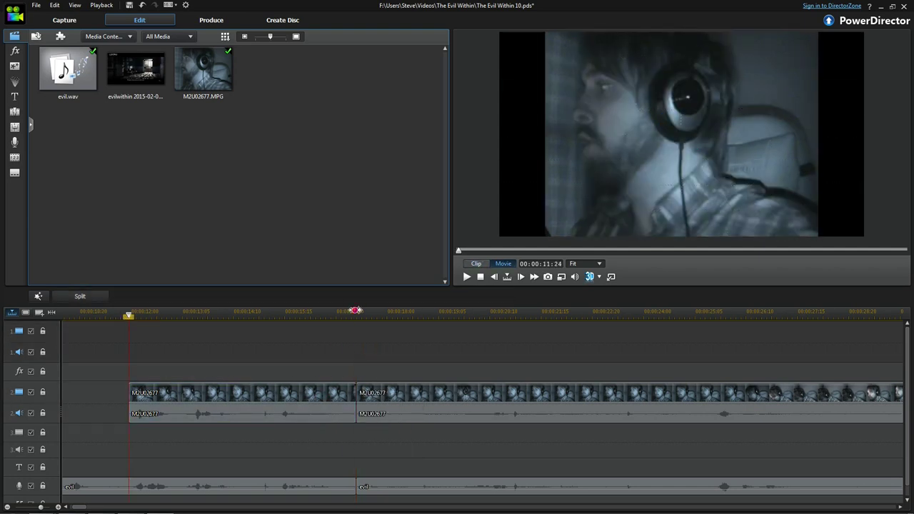
left_click(355, 310)
left_click_drag(354, 314, 357, 317)
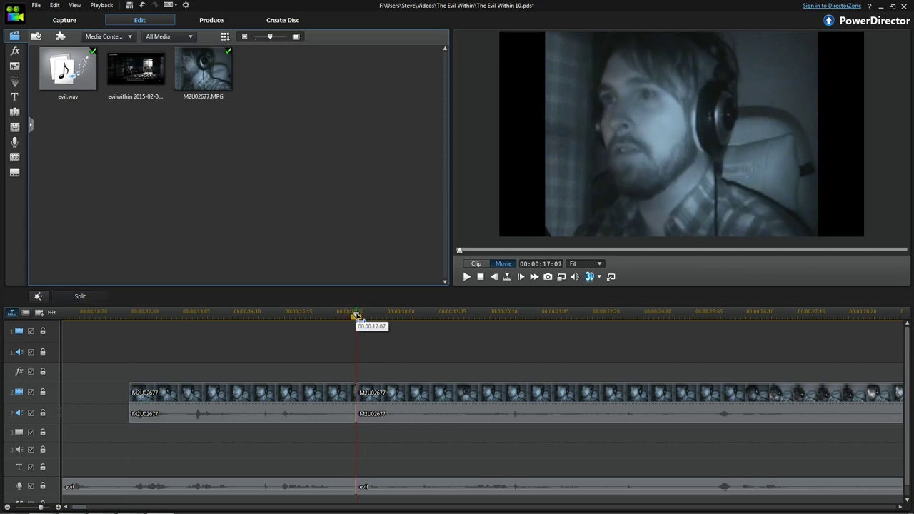
left_click_drag(249, 348, 286, 500)
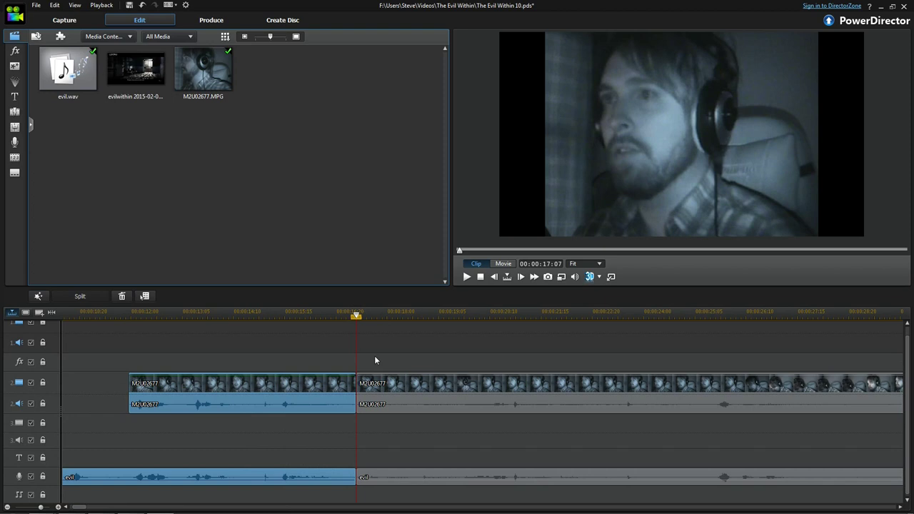
key("Delete")
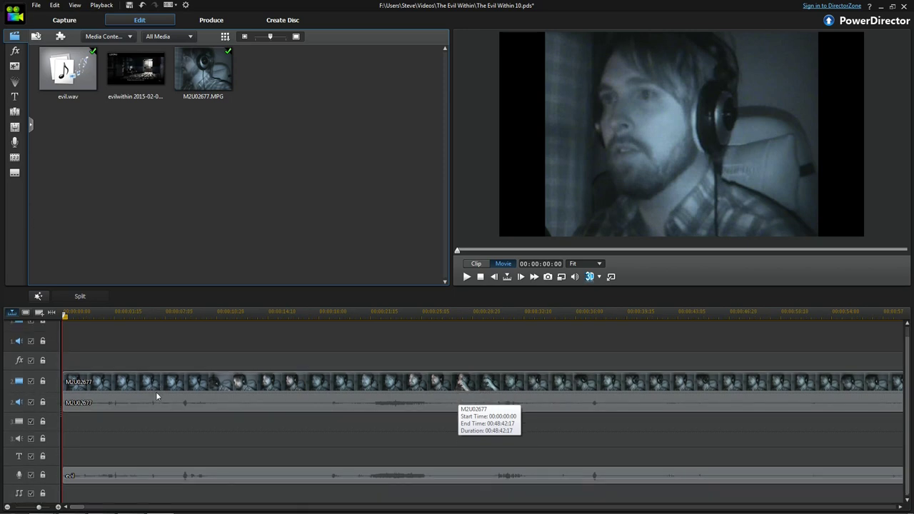
Step: Move the remaining M2U02677 clip from the second to the third video track, keeping its start at 0
scroll(157, 396, "up", 1)
left_click(100, 399)
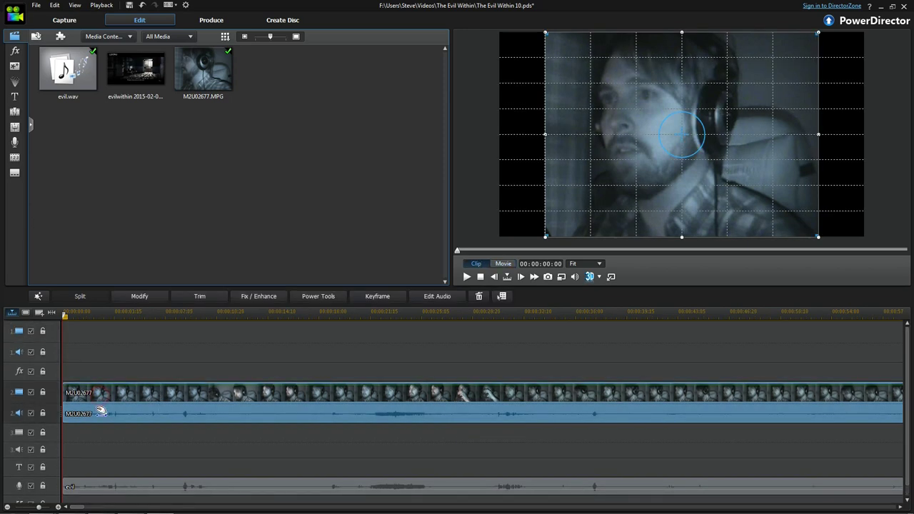
left_click_drag(94, 440, 92, 436)
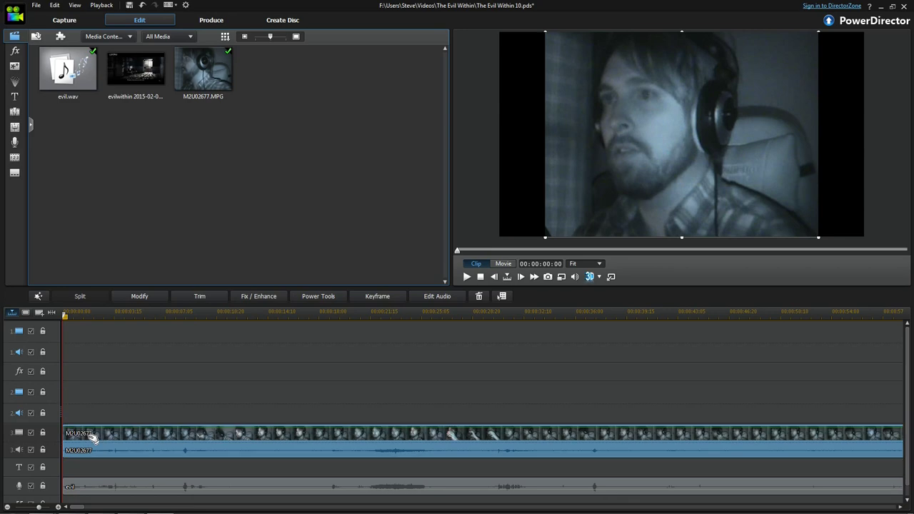
Step: Split the M2U02677 footage and evil audio at 00:00:58:22 and delete the segments before it, closing the gap
left_click(112, 404)
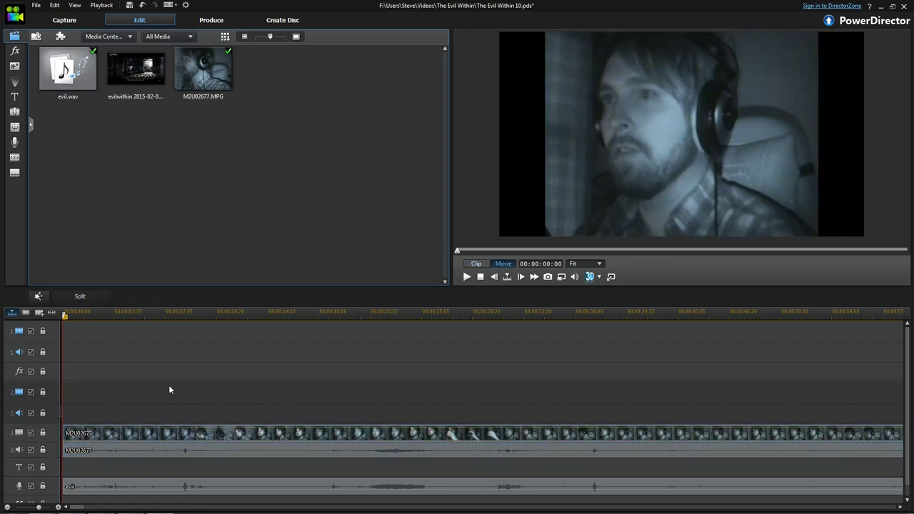
mouse_move(148, 70)
scroll(437, 357, "down", 2)
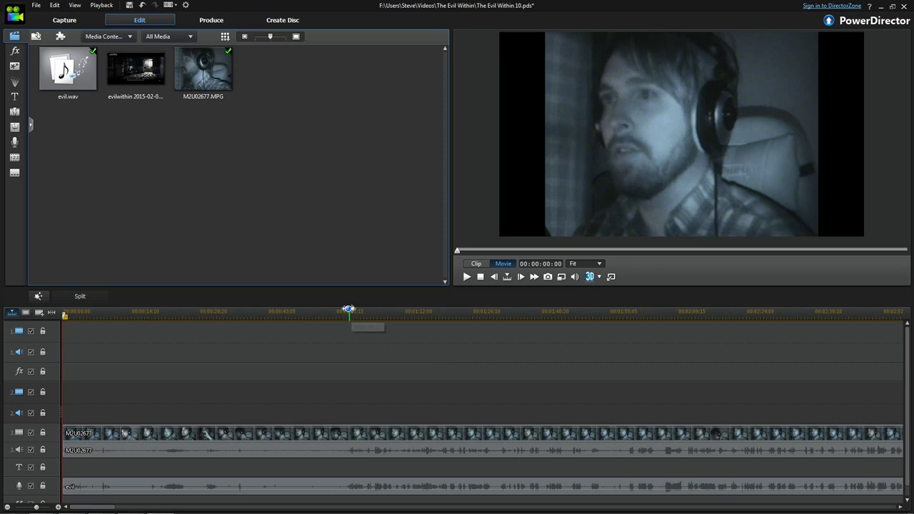
left_click(352, 313)
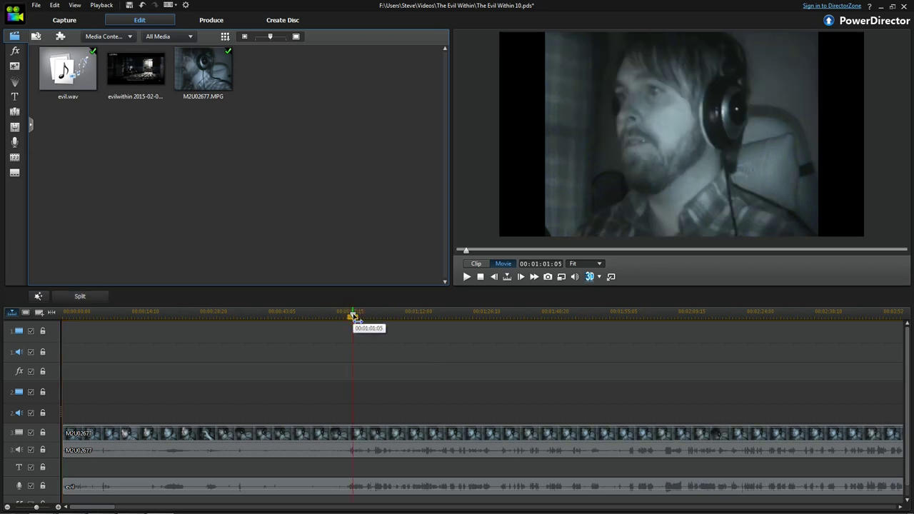
key("space")
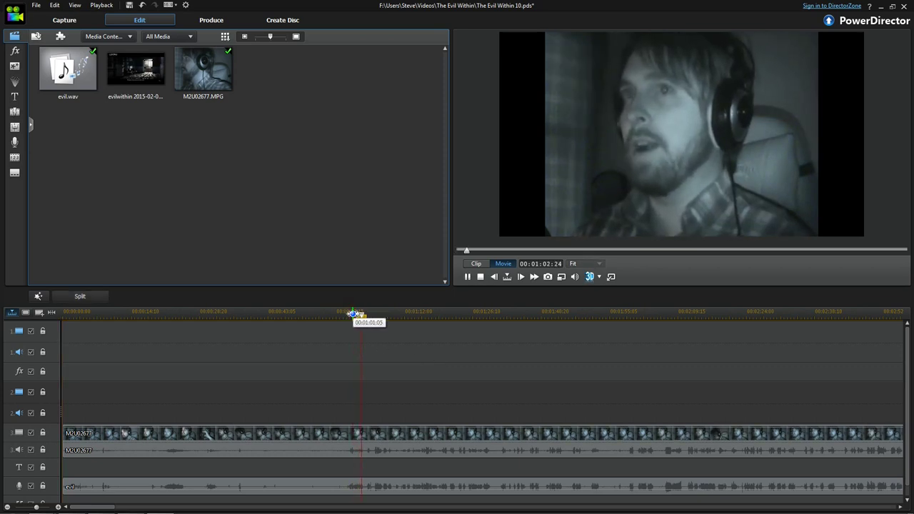
left_click(342, 315)
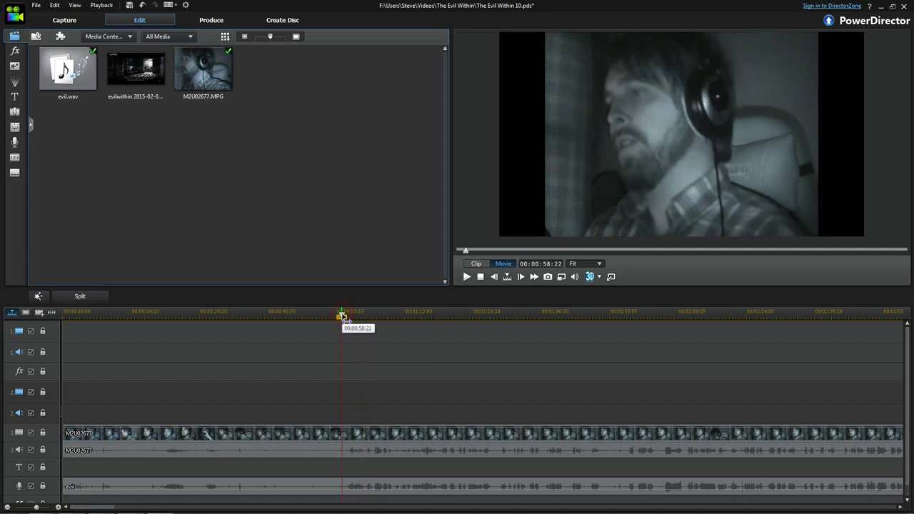
left_click(80, 295)
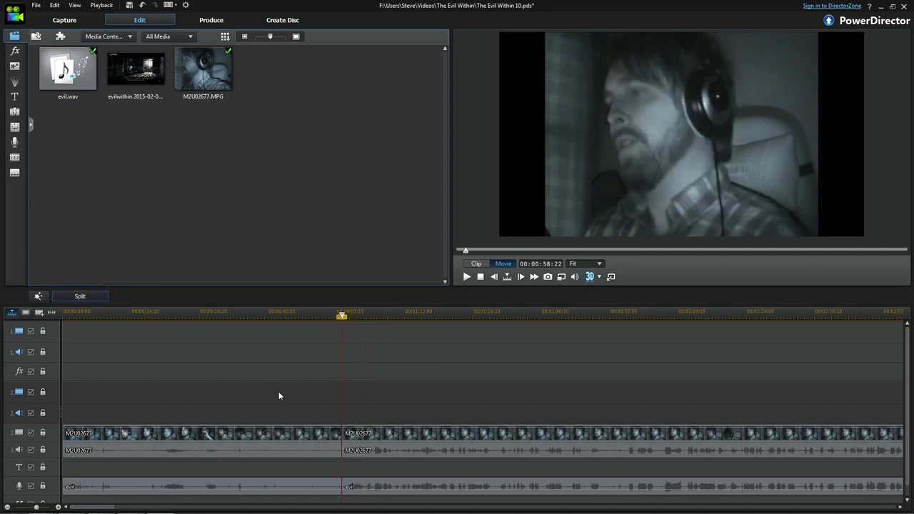
left_click_drag(298, 351, 207, 491)
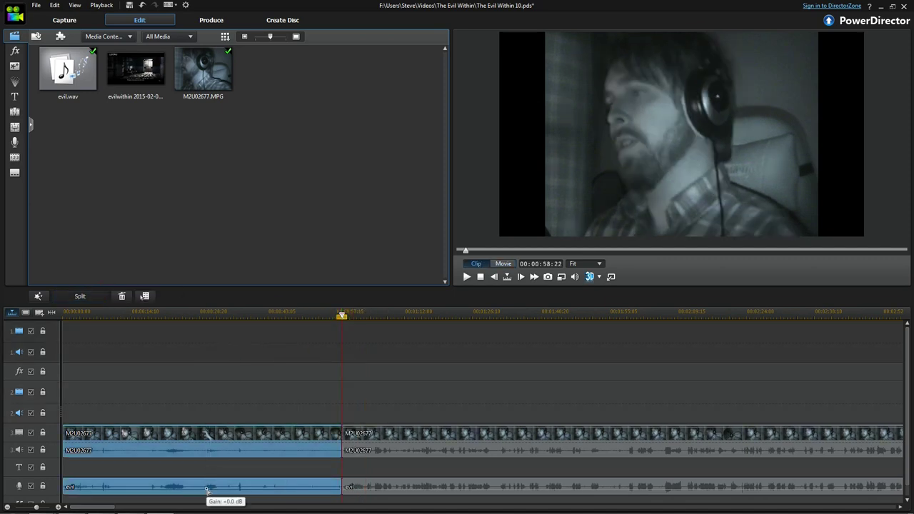
key("Delete")
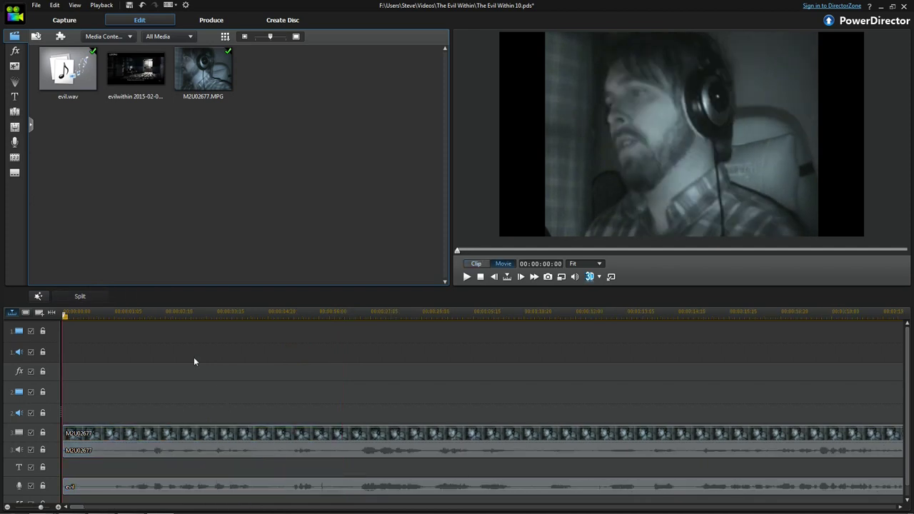
Step: Play the synced clips up to 00:00:04:02 and place the evilwithin gameplay clip on the second video track starting there
left_click(127, 313)
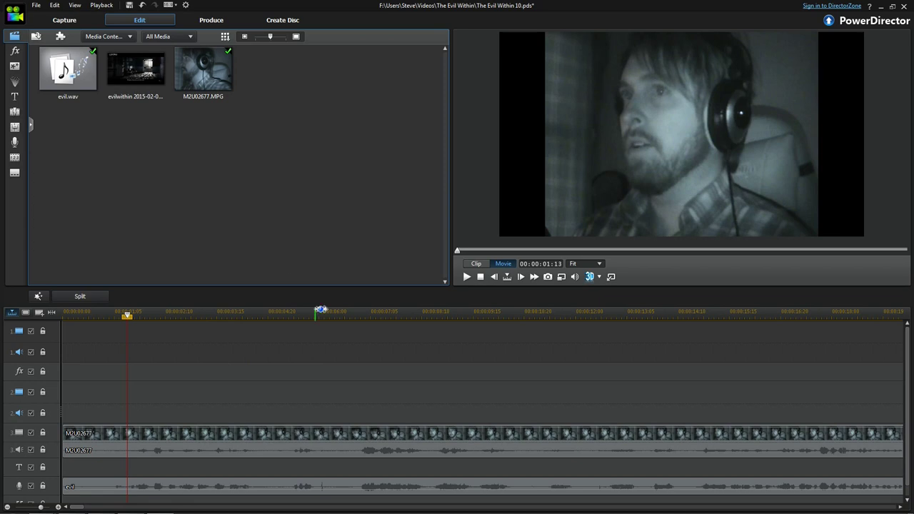
key("space")
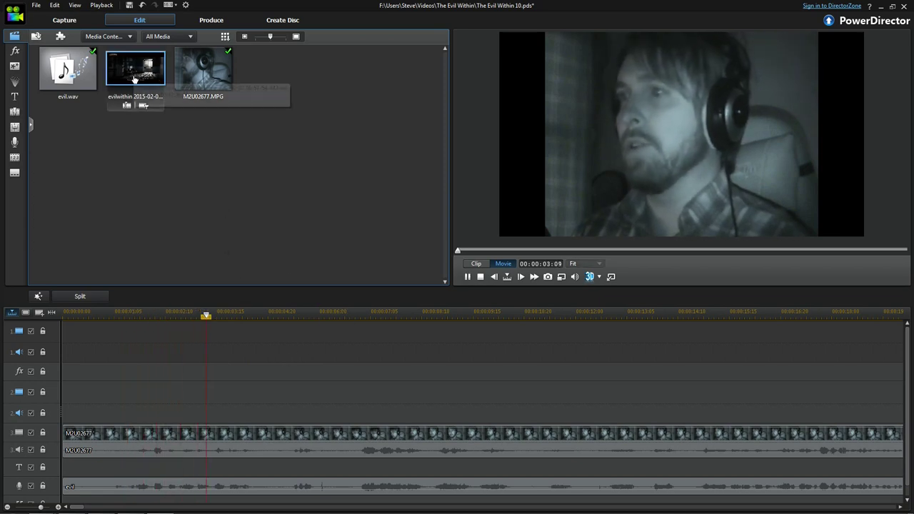
key("space")
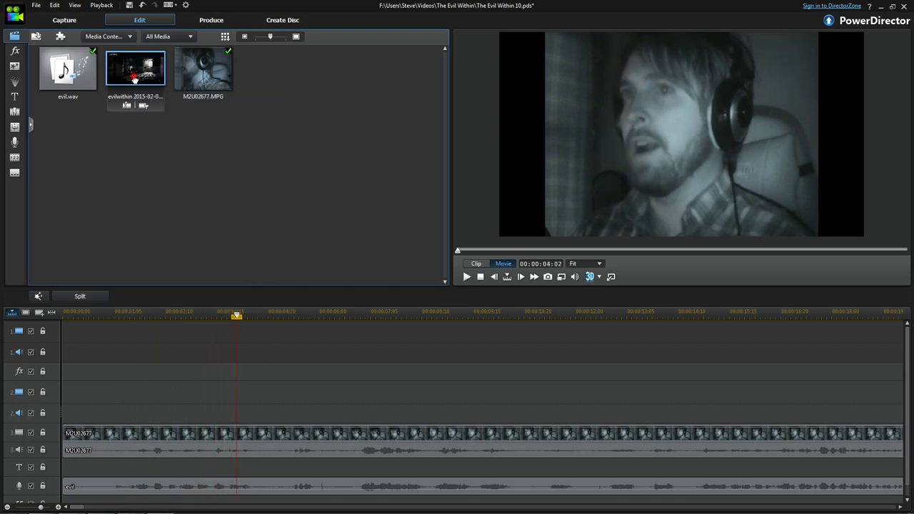
left_click_drag(134, 79, 238, 392)
left_click_drag(240, 394, 238, 394)
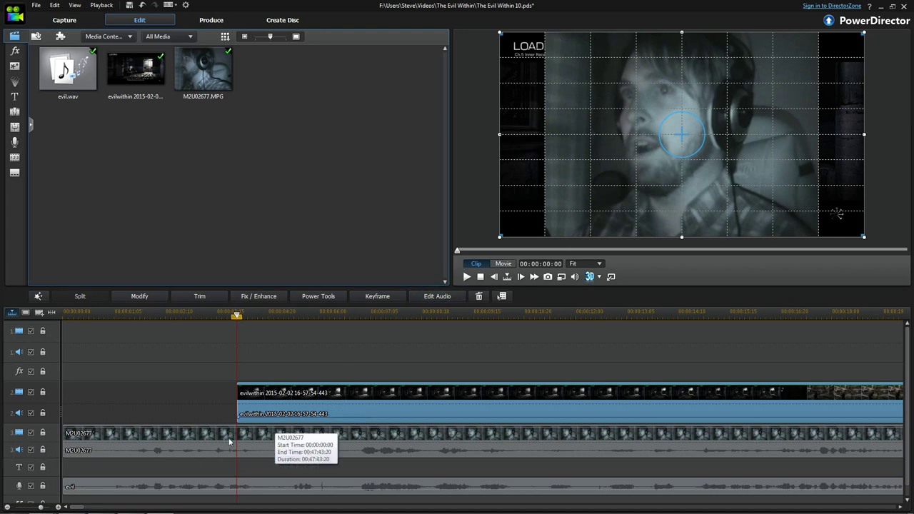
Step: Try the M2U02677 clip on the first video track to compare the layering, and return it to the third video track
left_click_drag(247, 439, 245, 349)
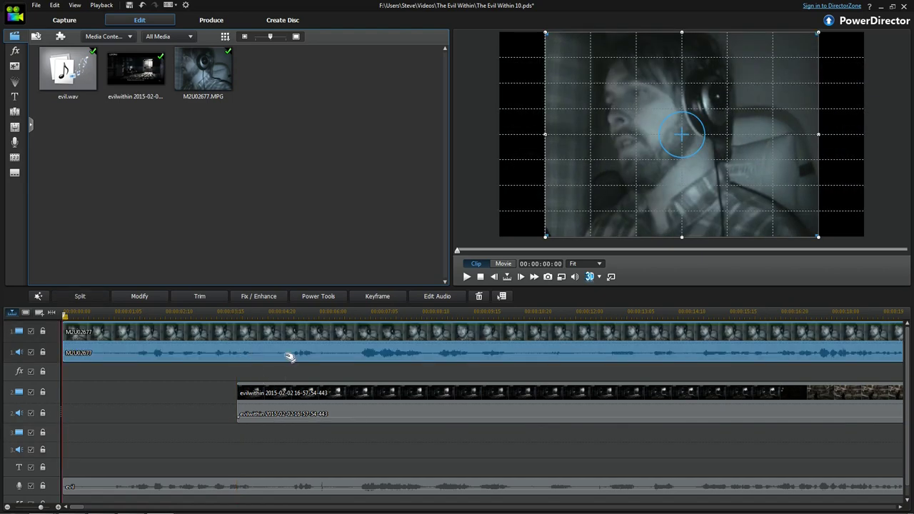
left_click(297, 314)
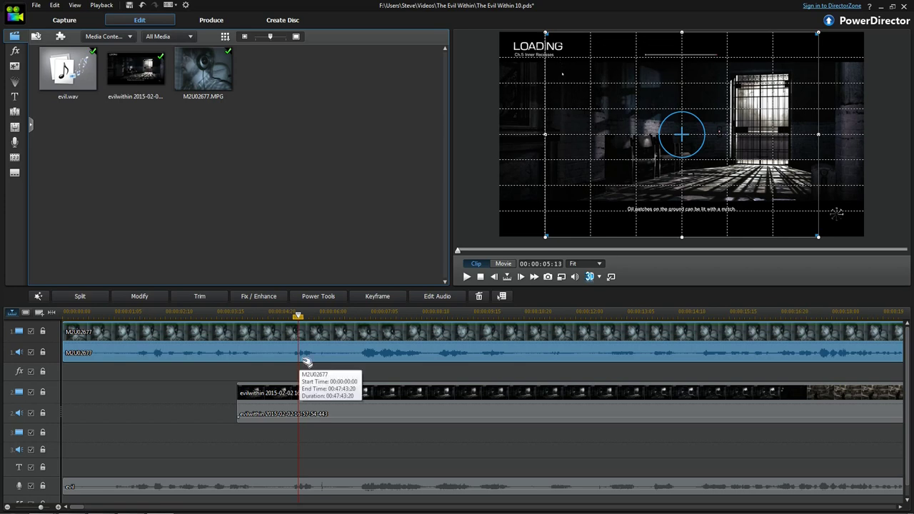
left_click_drag(286, 334, 268, 447)
Step: Check the facecam layered over the gameplay up to 00:00:27:08 and across the full timeline, and save the project
left_click(325, 312)
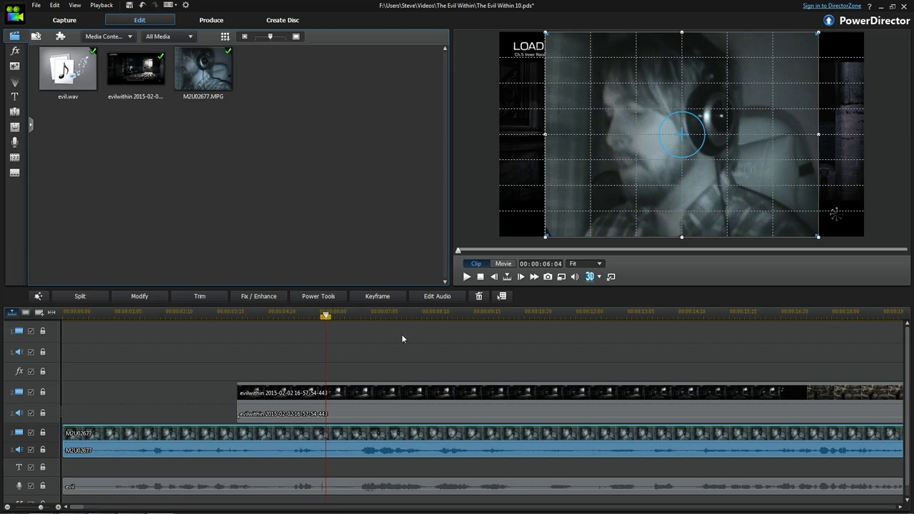
scroll(484, 363, "down", 3)
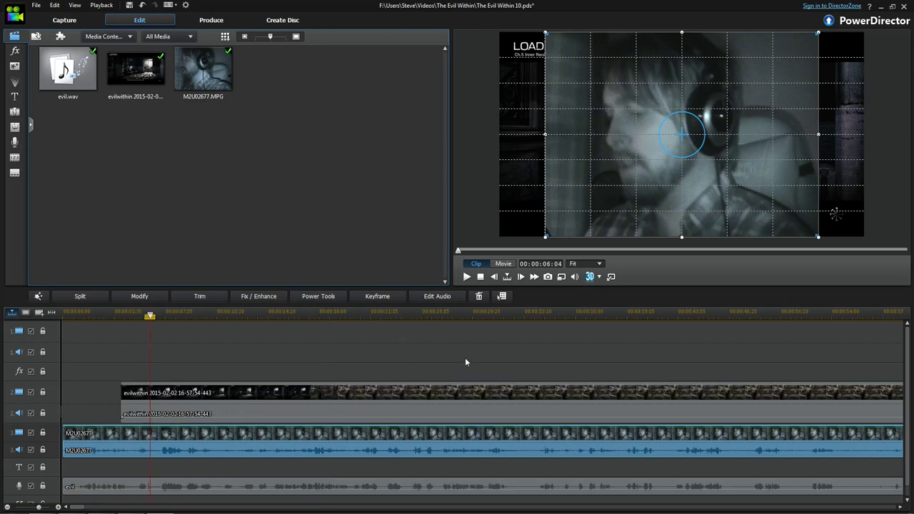
left_click(360, 315)
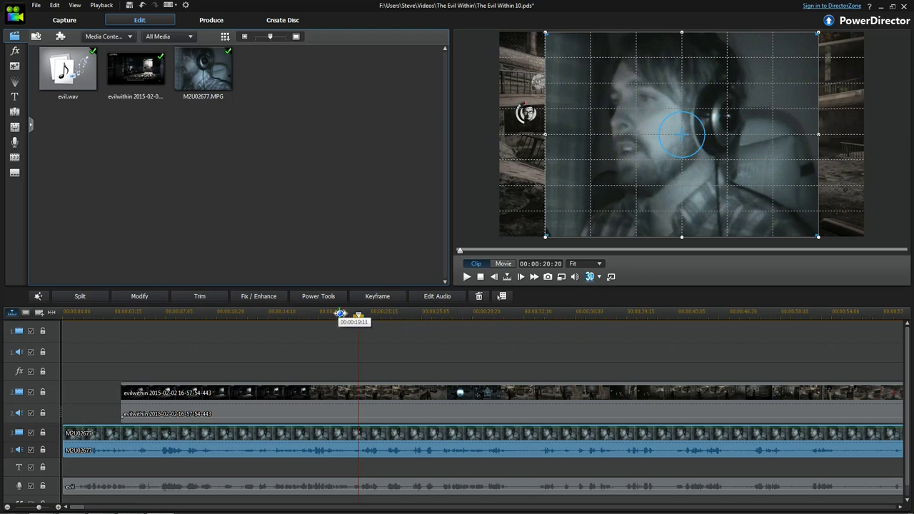
left_click(452, 314)
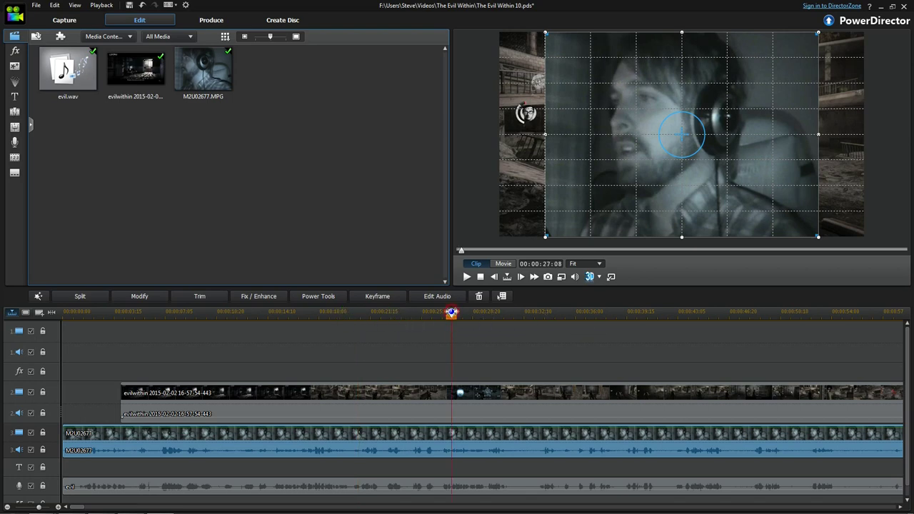
scroll(509, 342, "down", 2)
scroll(510, 344, "down", 2)
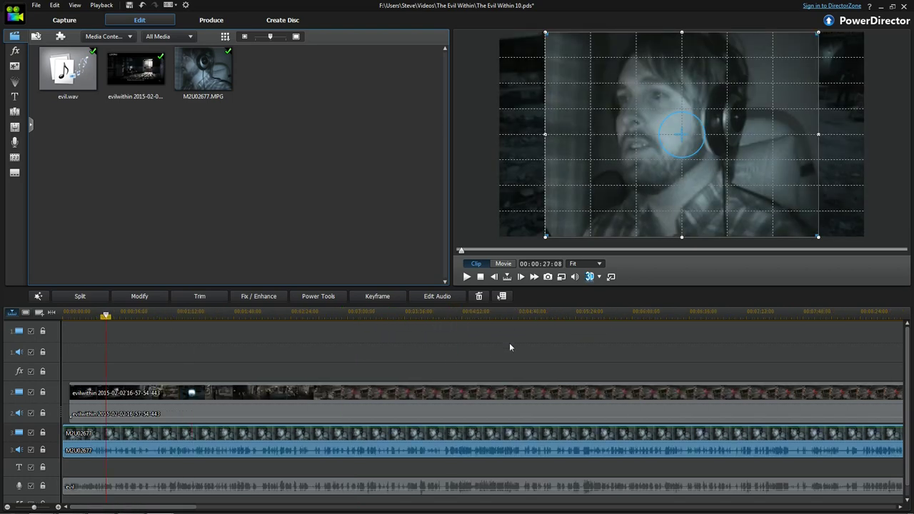
scroll(510, 344, "down", 2)
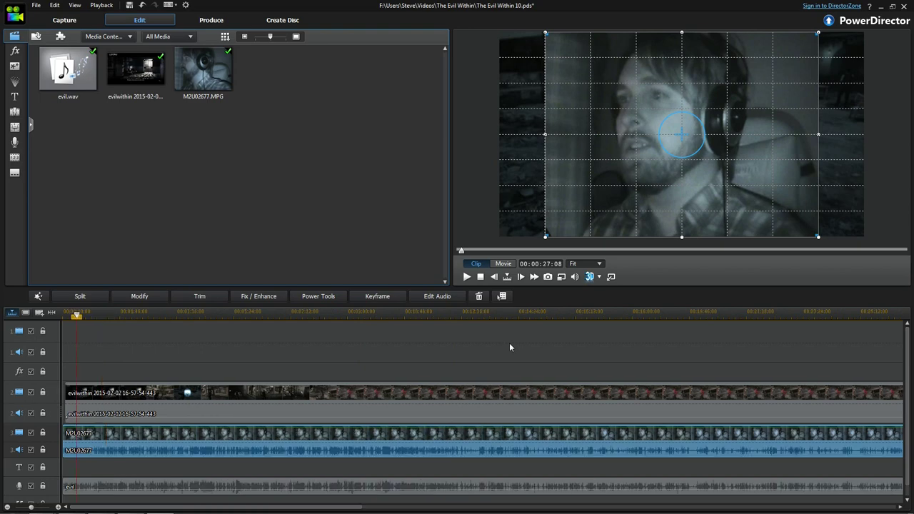
scroll(509, 347, "down", 2)
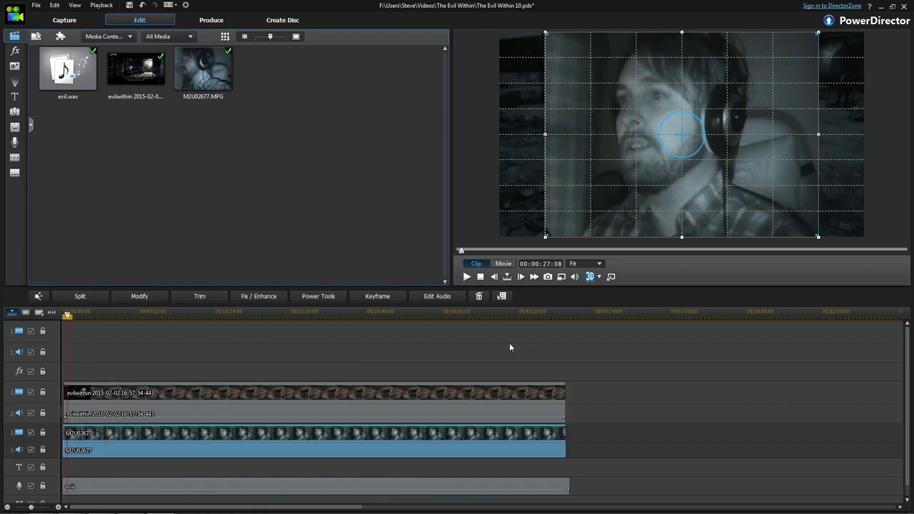
key("ctrl+s")
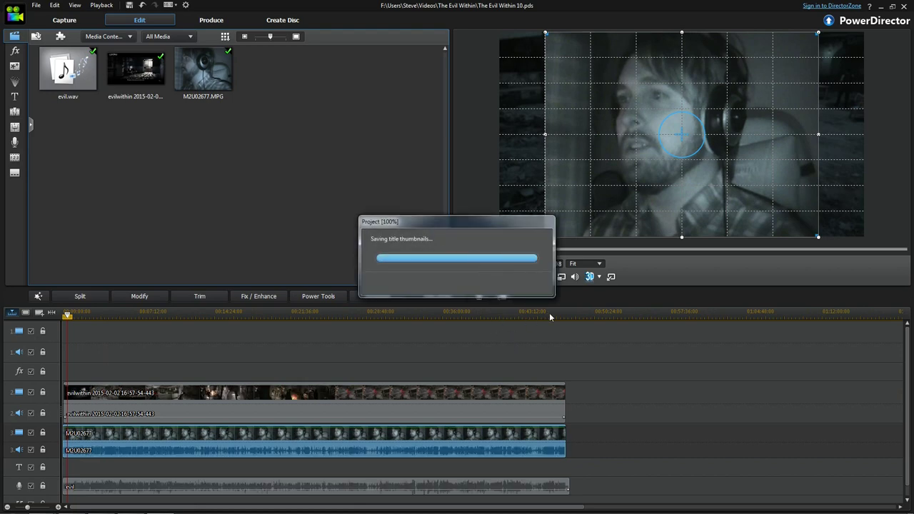
Step: At 00:44:43:14, review the preview's grid line options and move the M2U02677 facecam flush with the frame's right edge
left_click(550, 314)
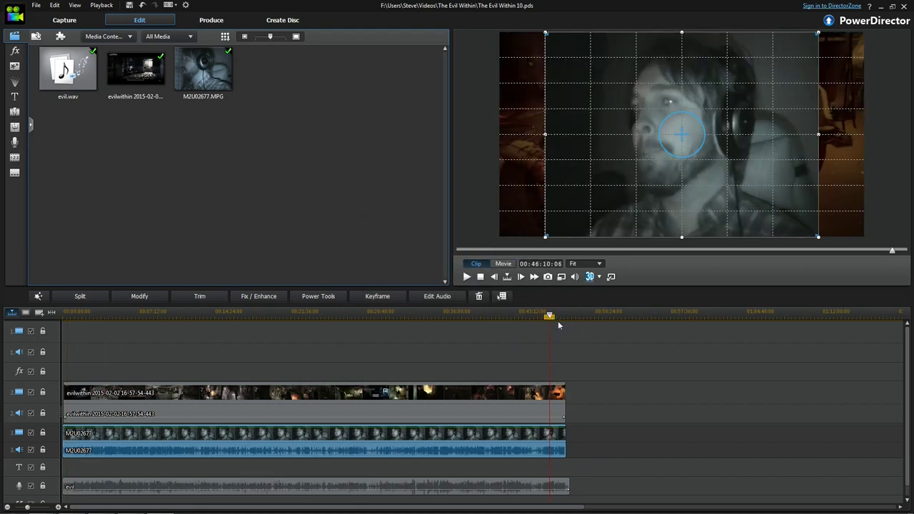
left_click(558, 315)
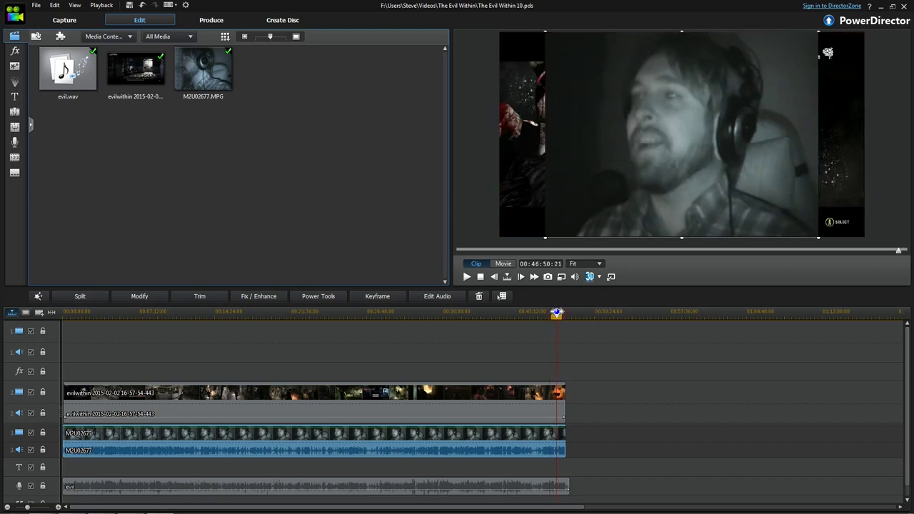
left_click(535, 314)
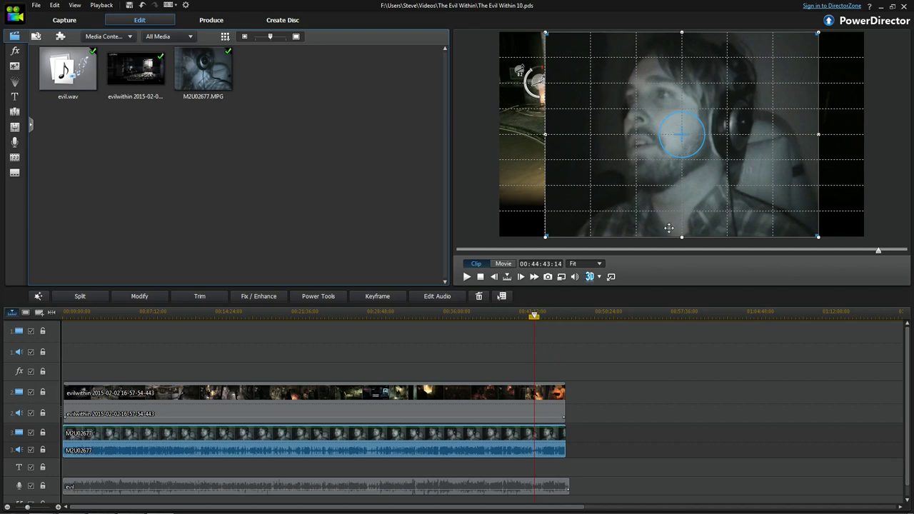
left_click(688, 139)
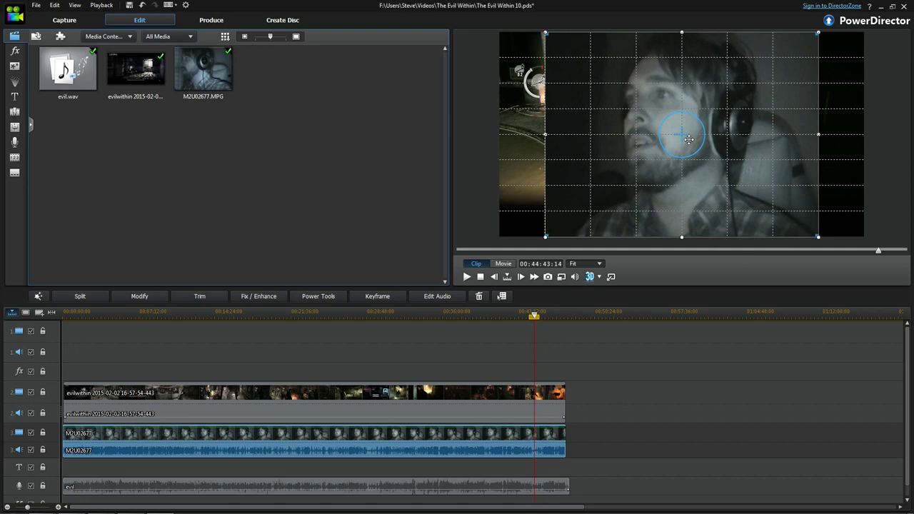
left_click(561, 277)
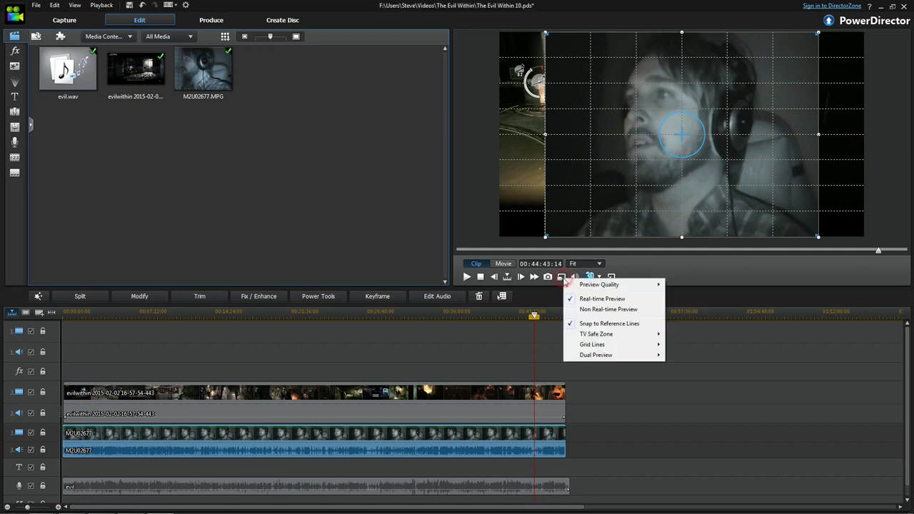
mouse_move(622, 345)
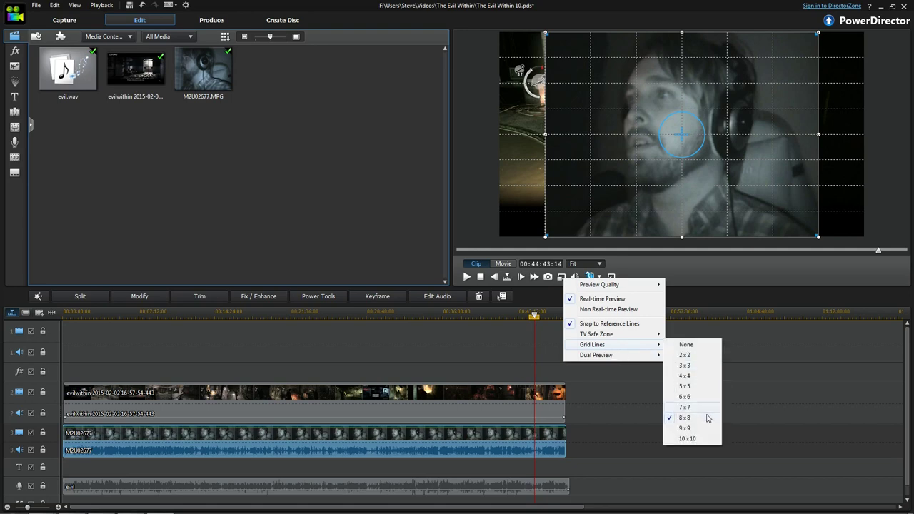
left_click(682, 273)
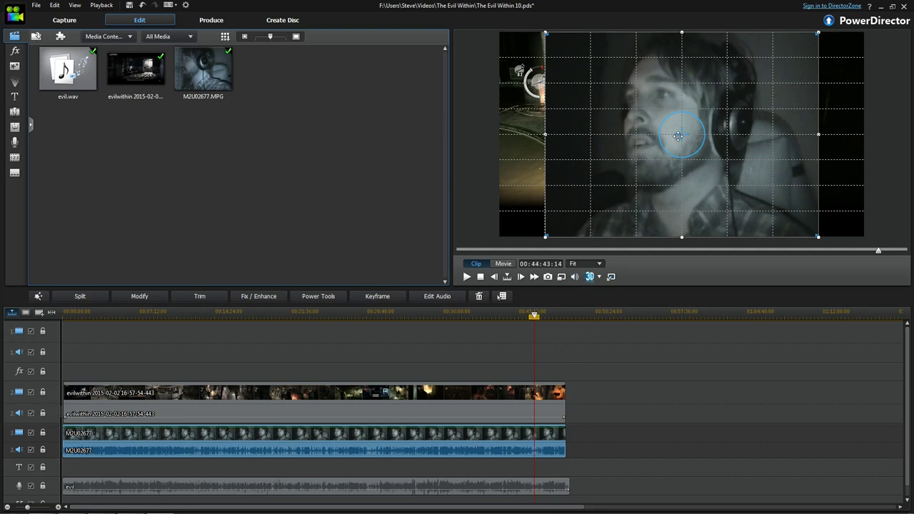
left_click_drag(678, 136, 719, 135)
Step: Scale the facecam overlay down into the frame's upper-right corner, to about one fifth of the frame's width
left_click(561, 276)
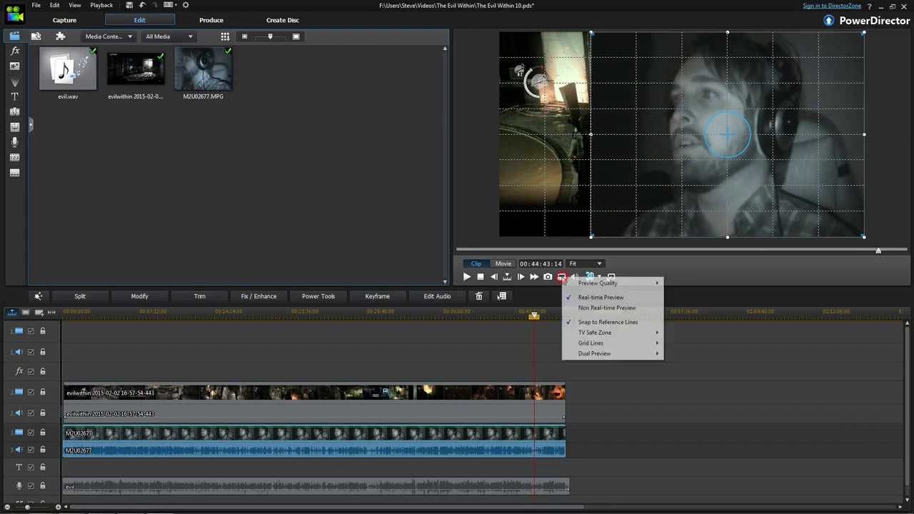
left_click(632, 260)
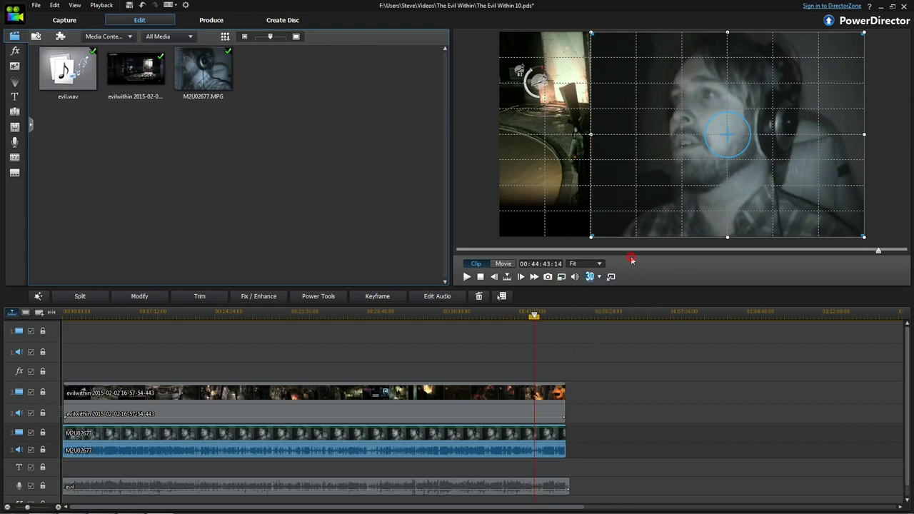
left_click_drag(592, 238, 795, 84)
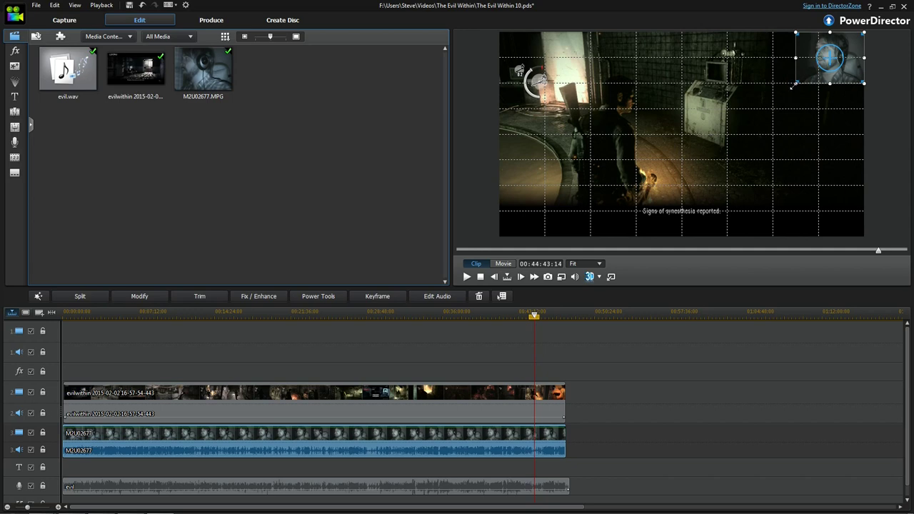
left_click_drag(790, 86, 794, 84)
left_click_drag(791, 86, 788, 87)
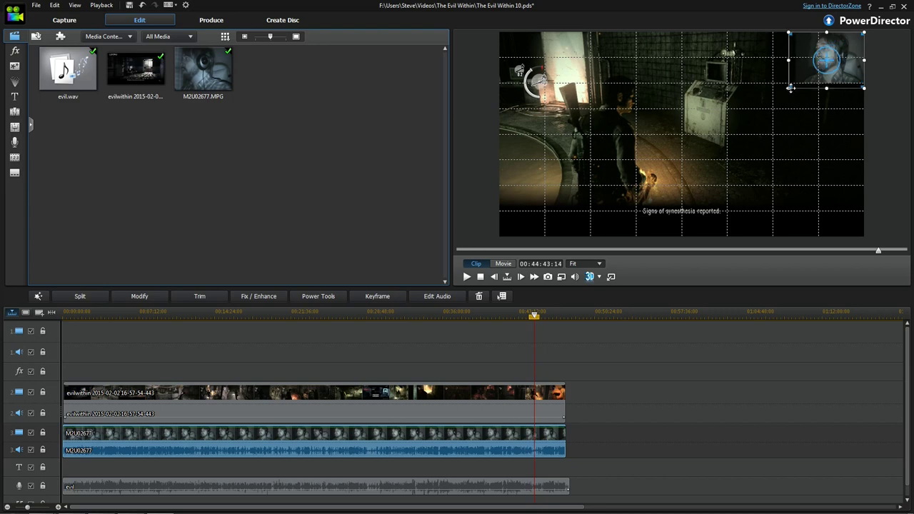
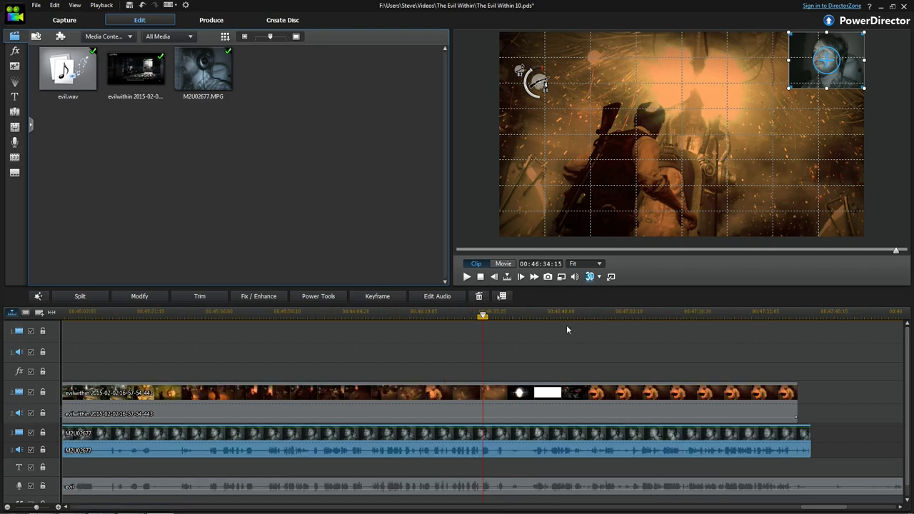
Step: Play the sequence from 00:46:34:15 into the gameplay's white flash and go back frame by frame to 00:46:37:01
left_click(567, 329)
key("space")
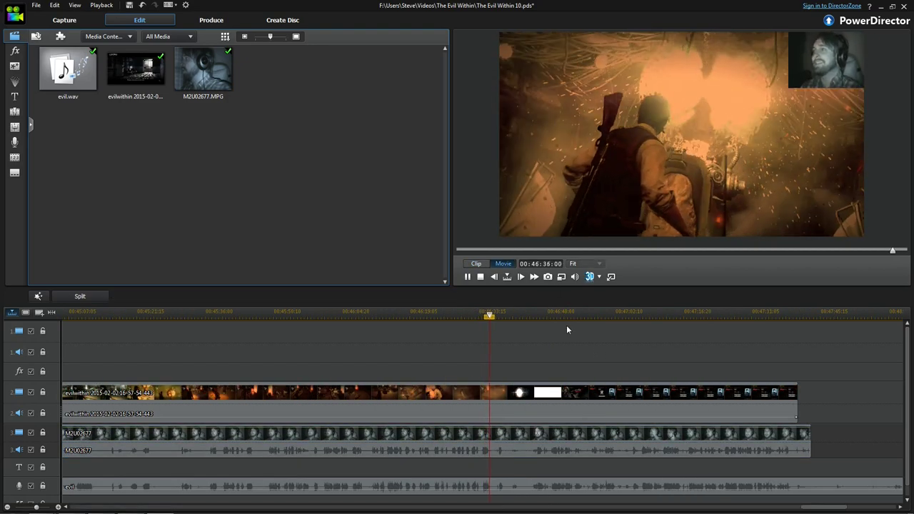
key("space")
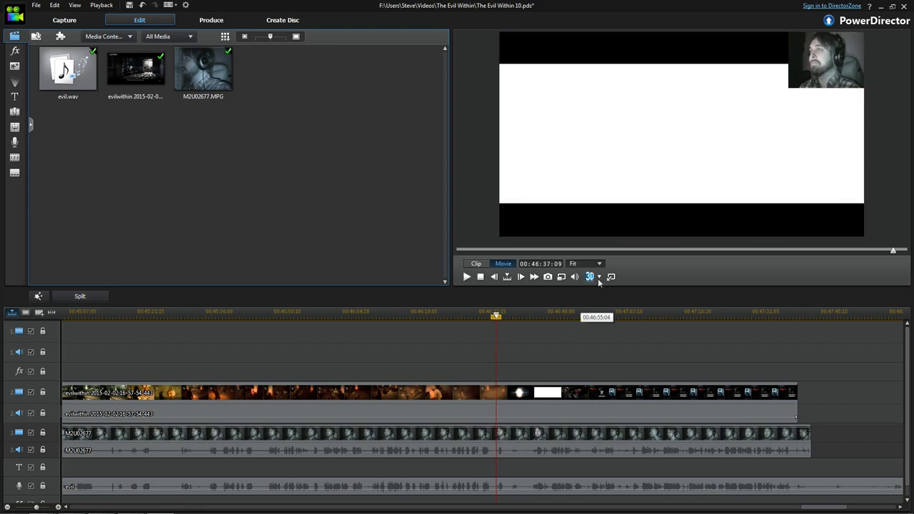
left_click(493, 277)
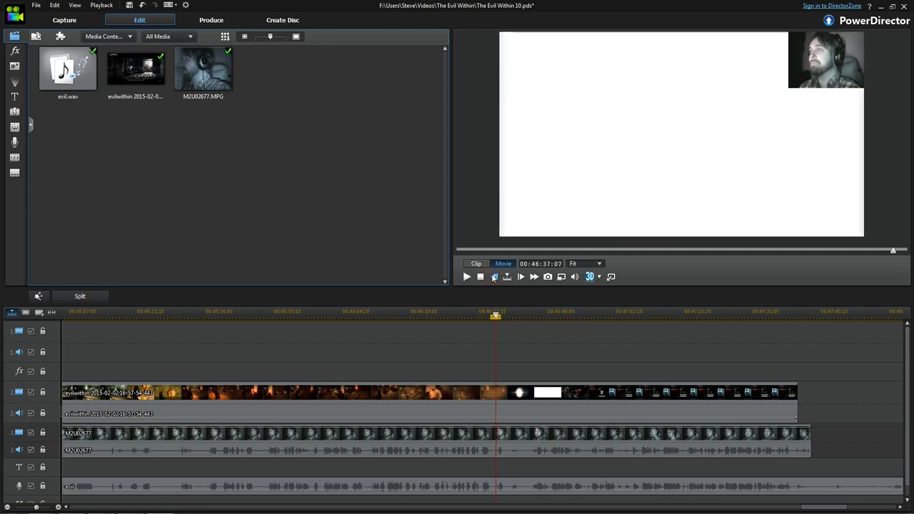
left_click(492, 277)
left_click(493, 278)
left_click(493, 278)
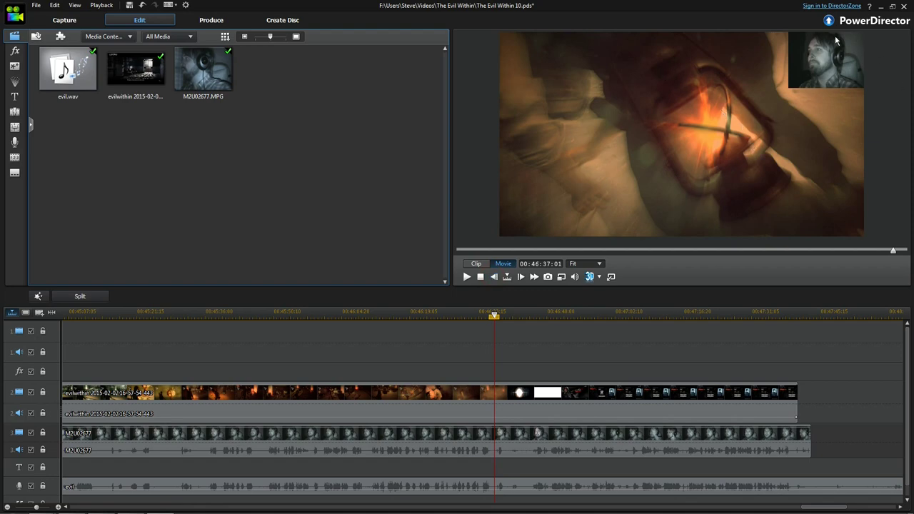
Step: Compare the gameplay's white flash with the facecam's lighting frame by frame between 00:46:37:01 and 00:46:37:09
left_click(521, 277)
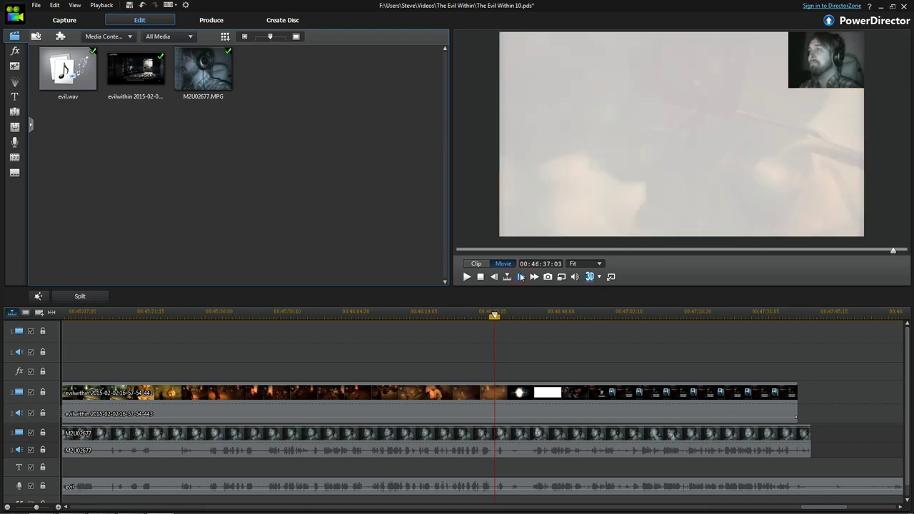
left_click(520, 278)
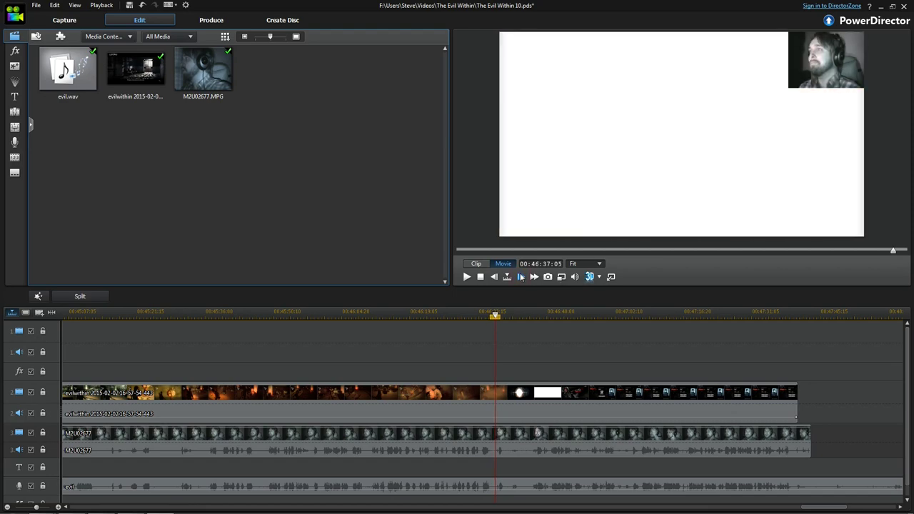
left_click(521, 278)
left_click(521, 277)
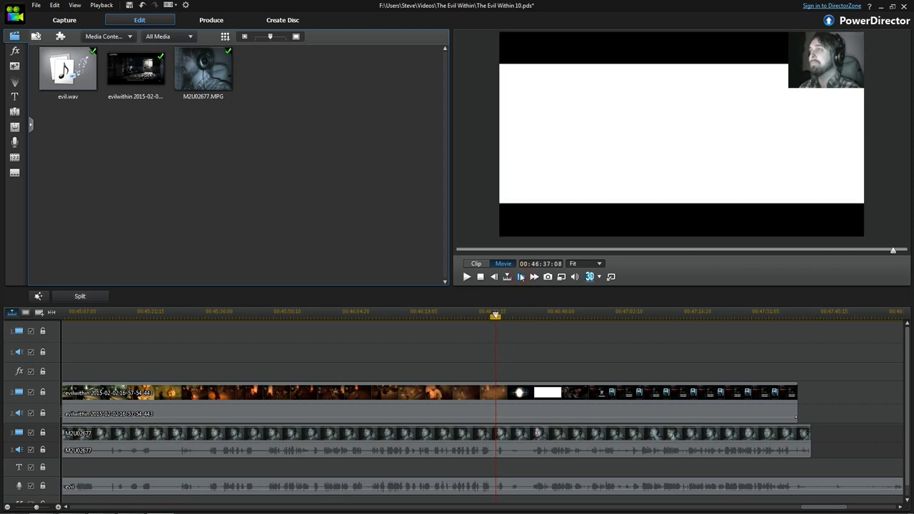
left_click(520, 277)
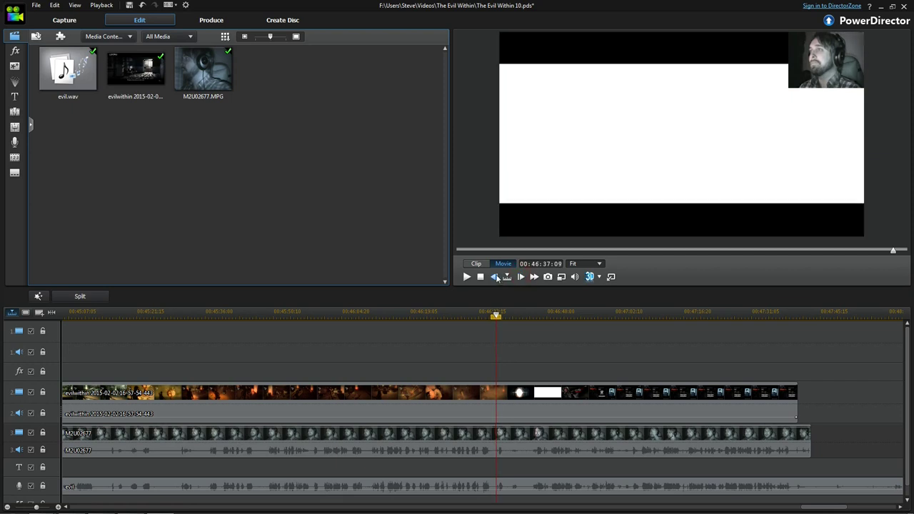
left_click(494, 277)
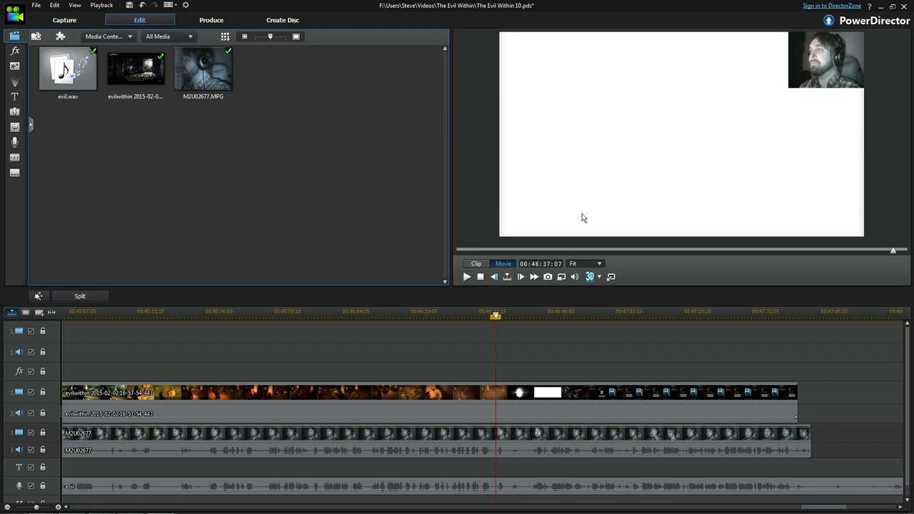
left_click(520, 278)
left_click(508, 278)
left_click(521, 278)
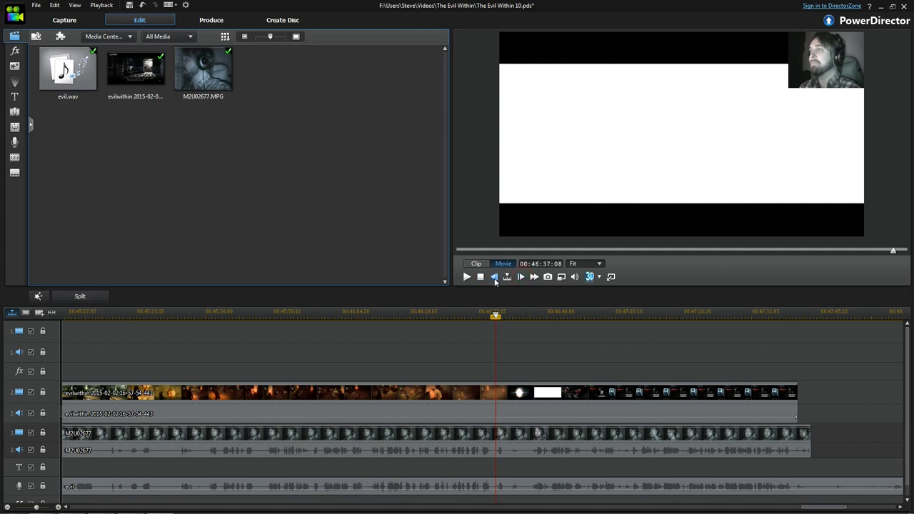
left_click(508, 278)
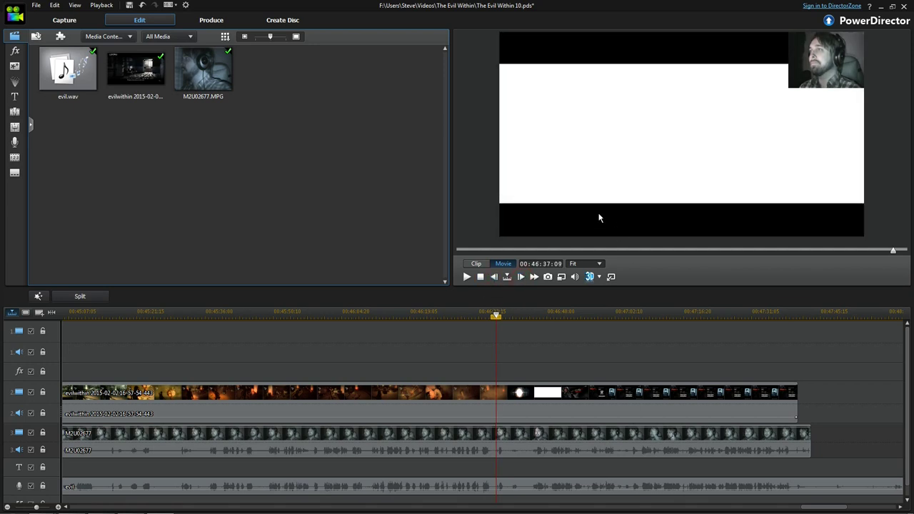
left_click(520, 276)
Step: Shift the gameplay clip on the second video track one frame later so it starts at 00:00:04:03
left_click(533, 405)
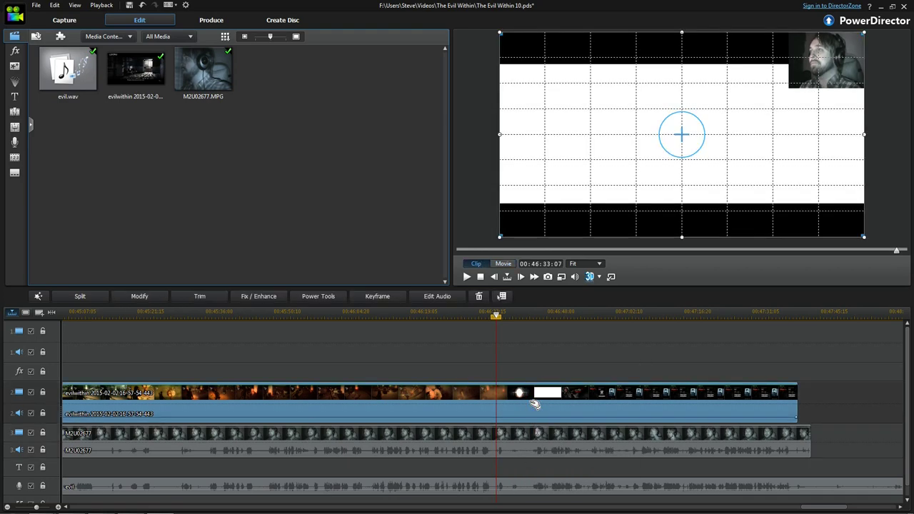
key("Home")
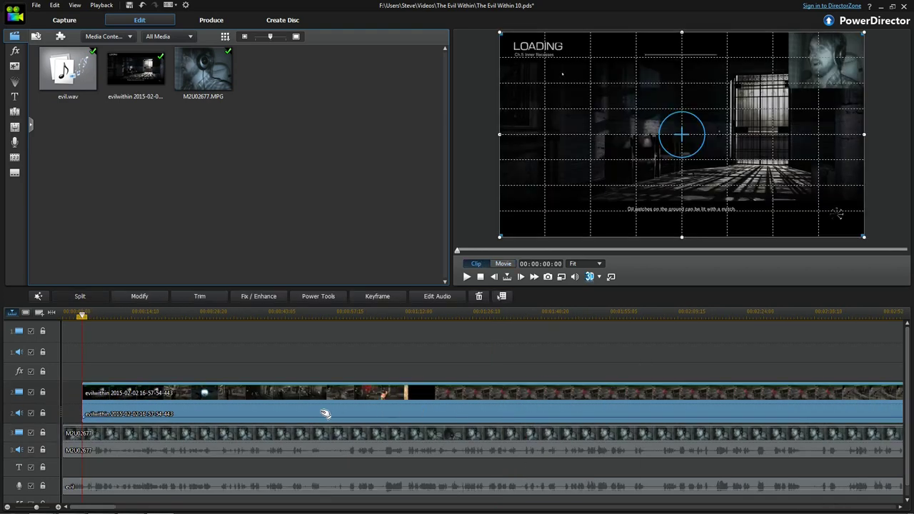
scroll(374, 391, "up", 6)
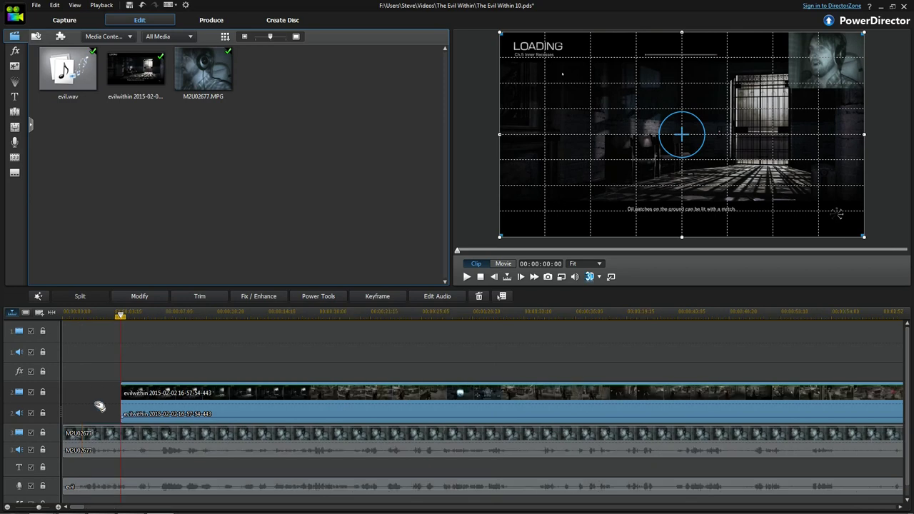
scroll(449, 386, "up", 3)
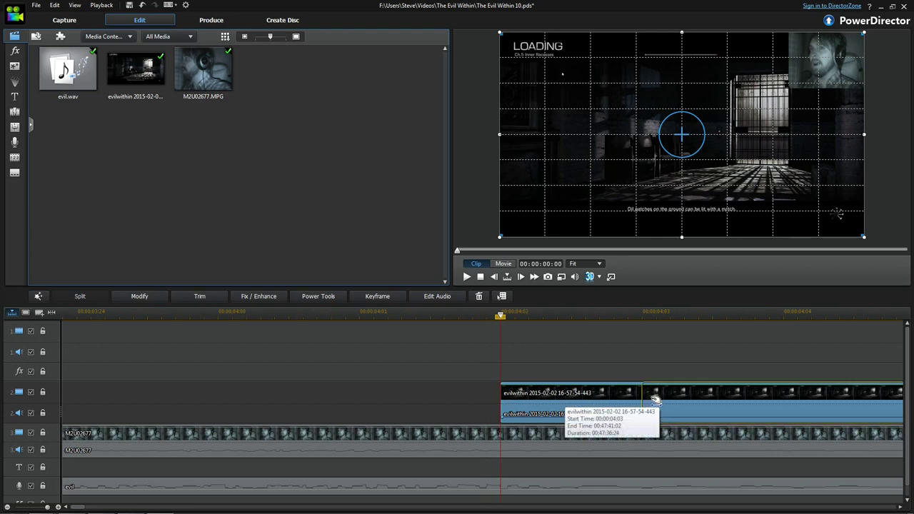
key("ctrl+z")
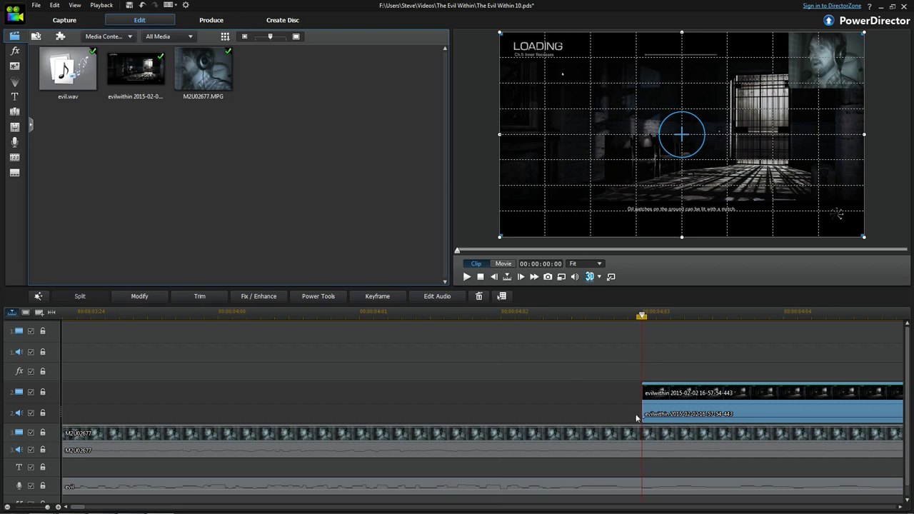
Step: Locate the passage before the white flash near the timeline's end and play it up to 00:46:36:05
scroll(634, 418, "down", 6)
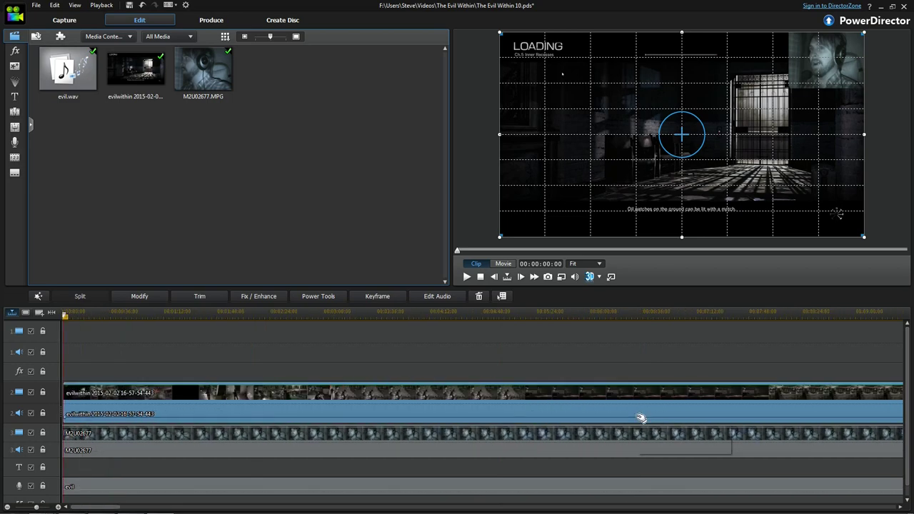
scroll(636, 368, "down", 2)
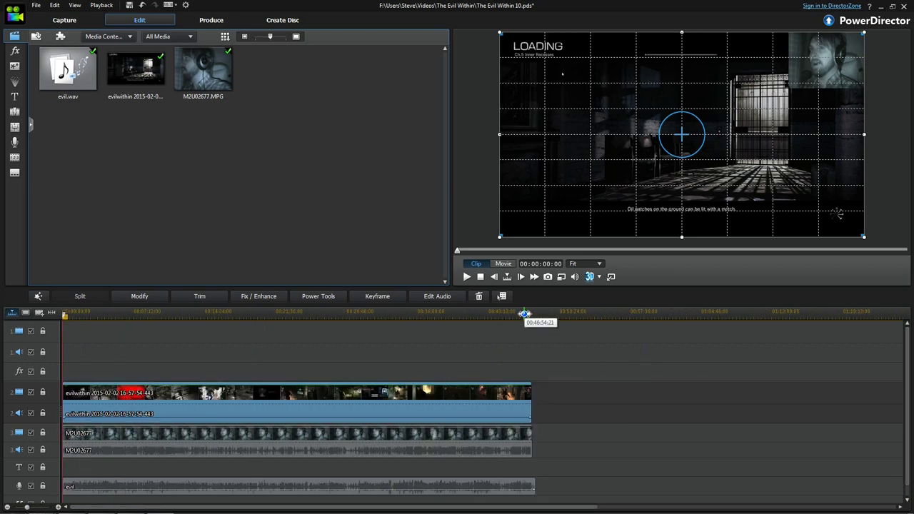
left_click(524, 314)
scroll(537, 383, "up", 5)
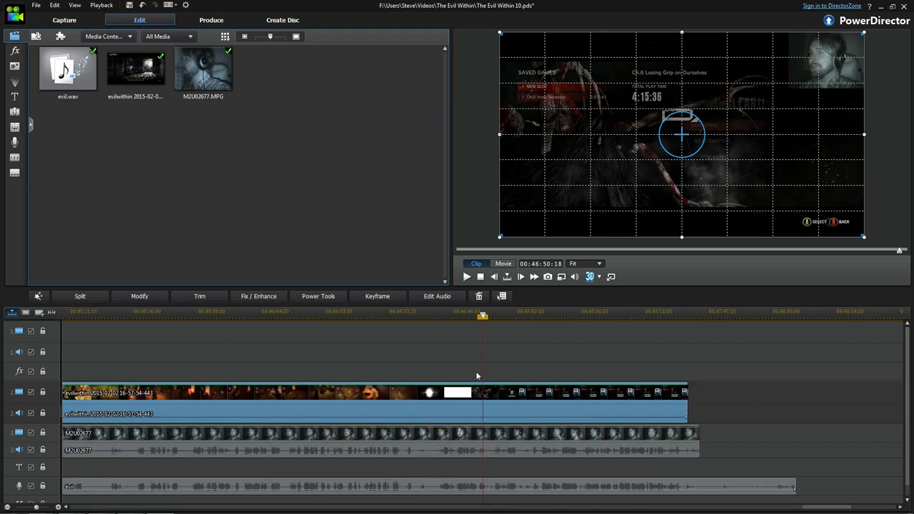
left_click(244, 315)
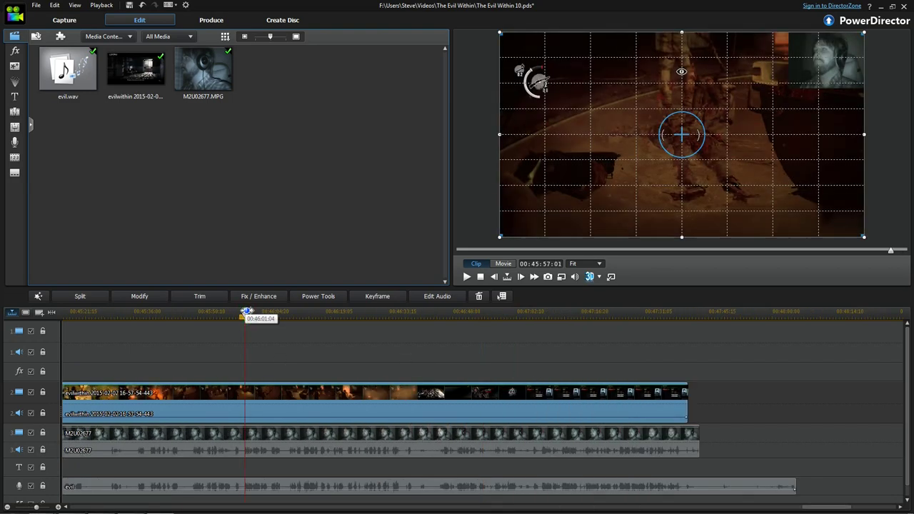
left_click_drag(291, 315, 302, 316)
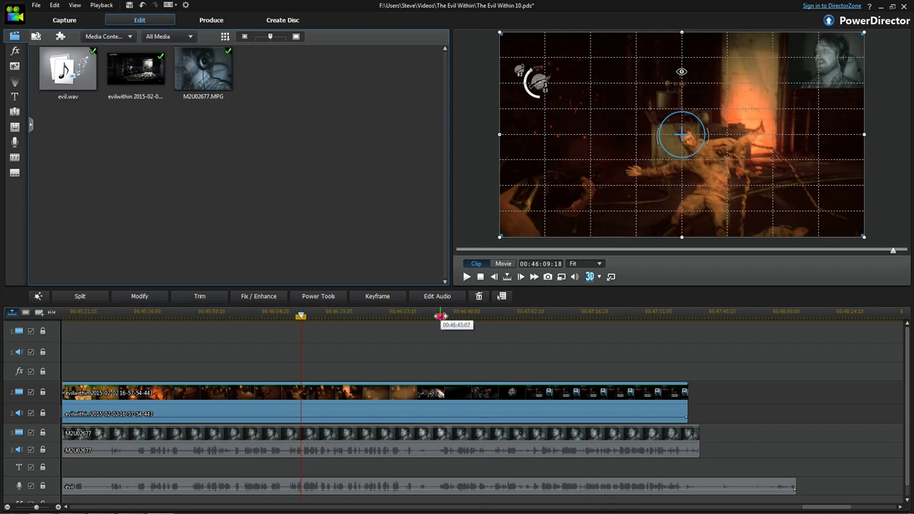
left_click(439, 316)
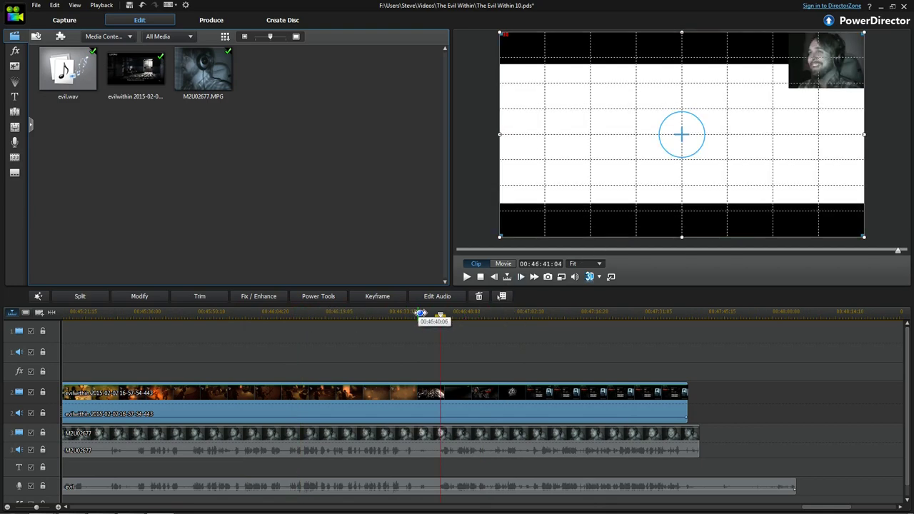
left_click(427, 314)
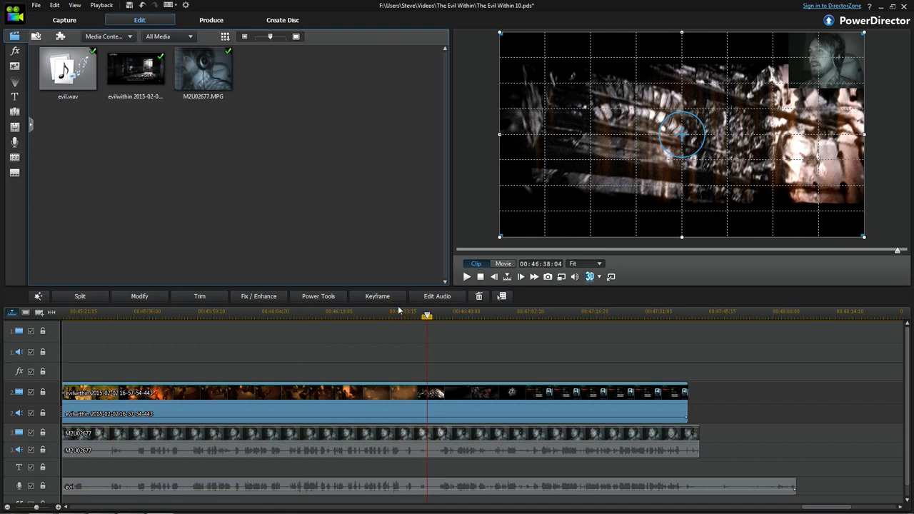
left_click(396, 312)
key("space")
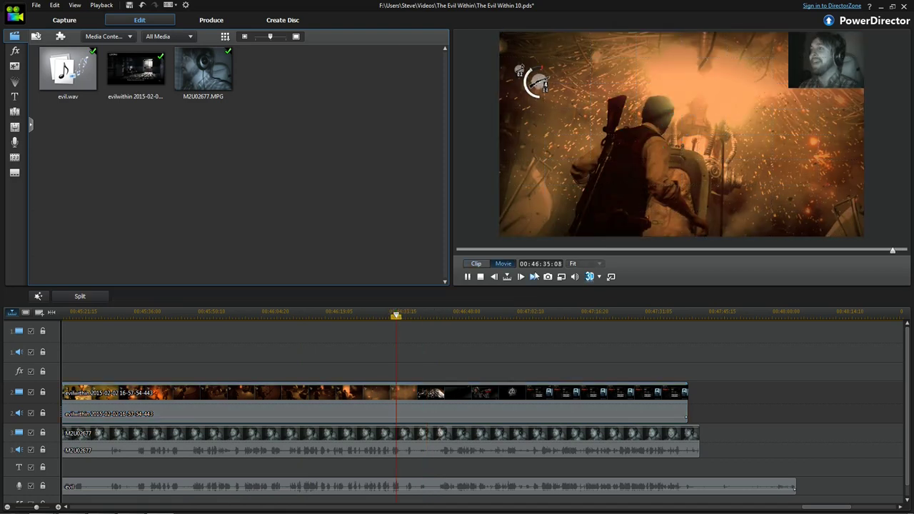
key("space")
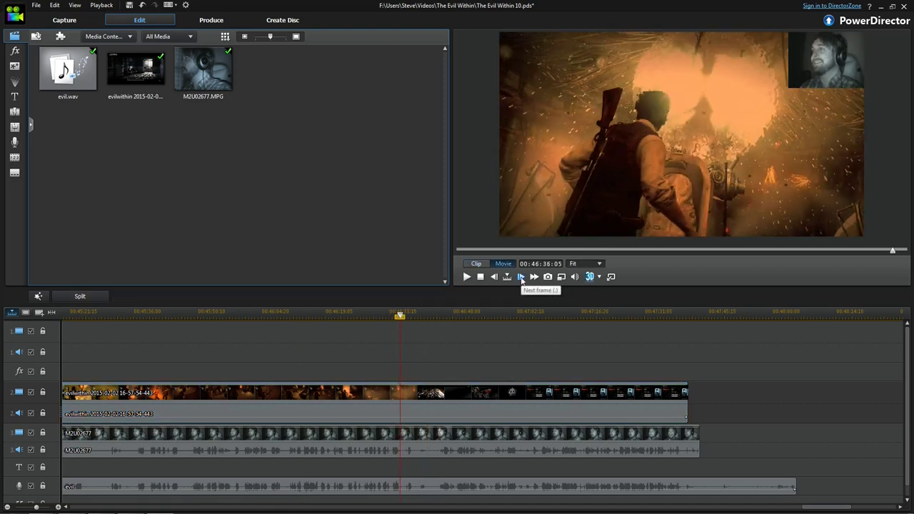
Step: Advance frame by frame from 00:46:36:05 to 00:46:37:15 to check the flash against the facecam
left_click(521, 277)
left_click(522, 277)
left_click(521, 277)
left_click(521, 277)
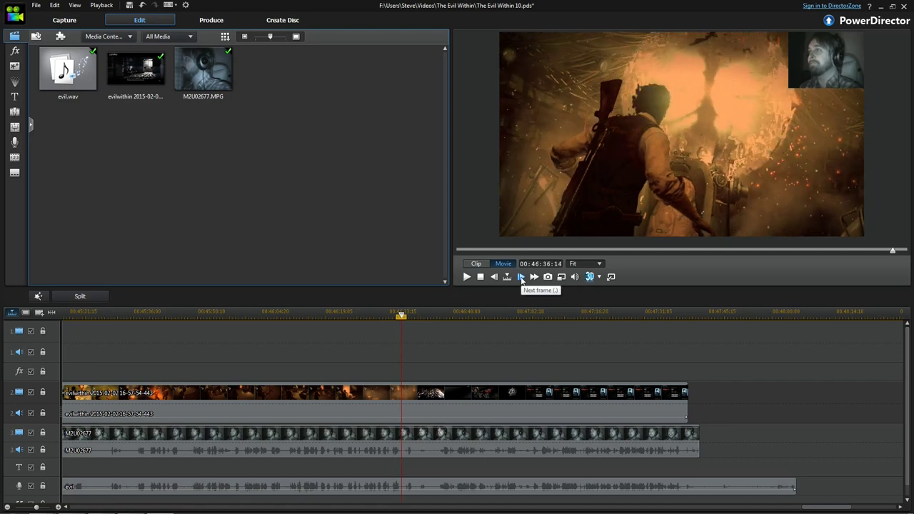
left_click(521, 277)
left_click(522, 277)
left_click(521, 277)
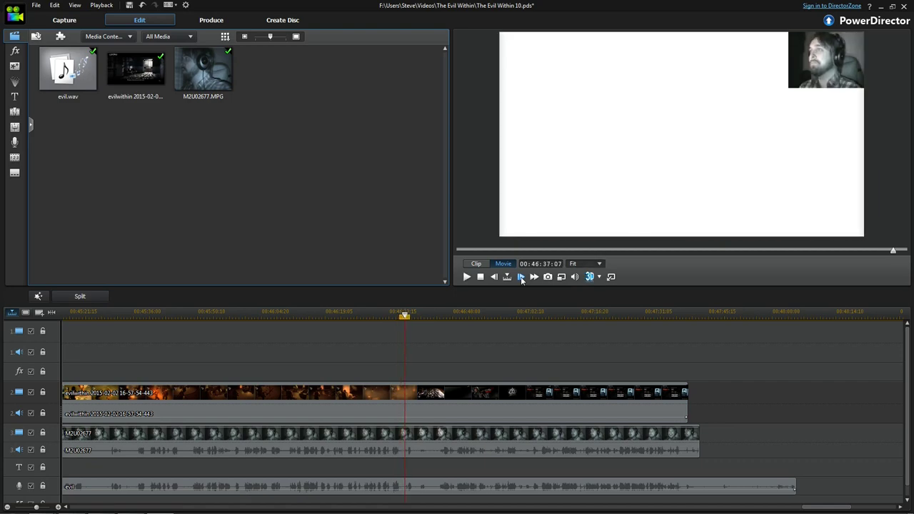
left_click(521, 277)
left_click(522, 278)
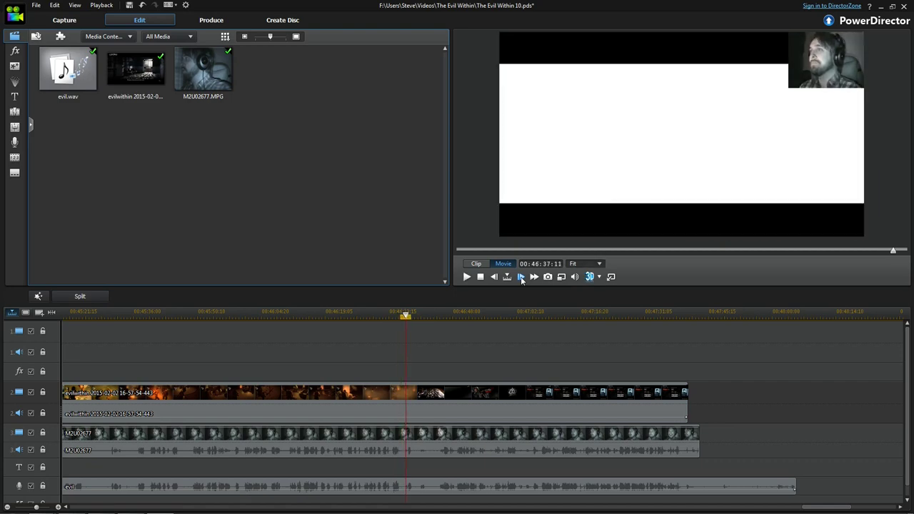
left_click(522, 277)
left_click(521, 277)
left_click(521, 277)
left_click(521, 277)
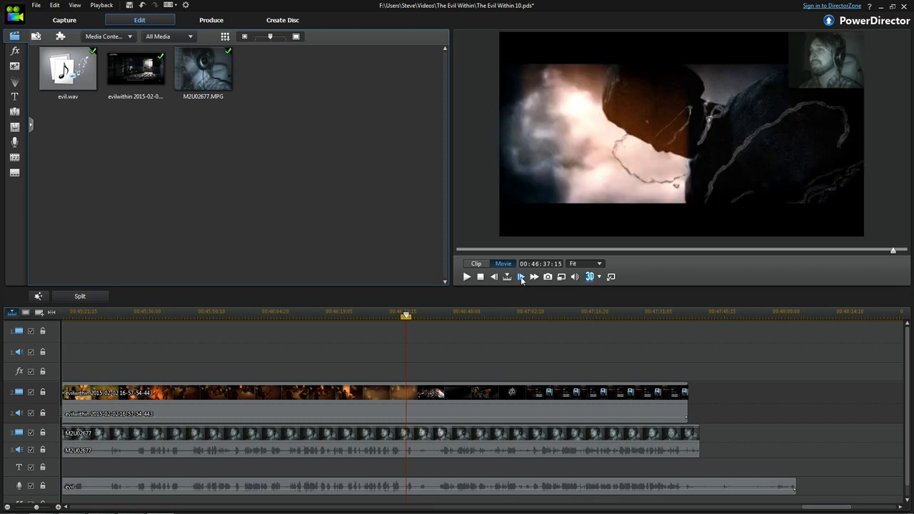
Step: Recheck the flash's sync by going back frame by frame to 00:46:37:07 and forward to 00:46:37:13
key("comma")
key("comma")
key("comma")
key("comma")
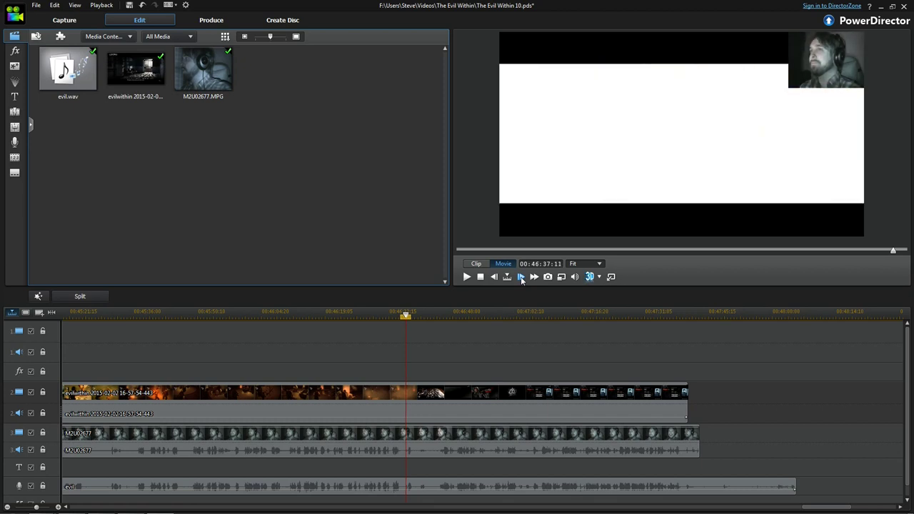
key("comma")
key("comma")
key("comma")
key("comma")
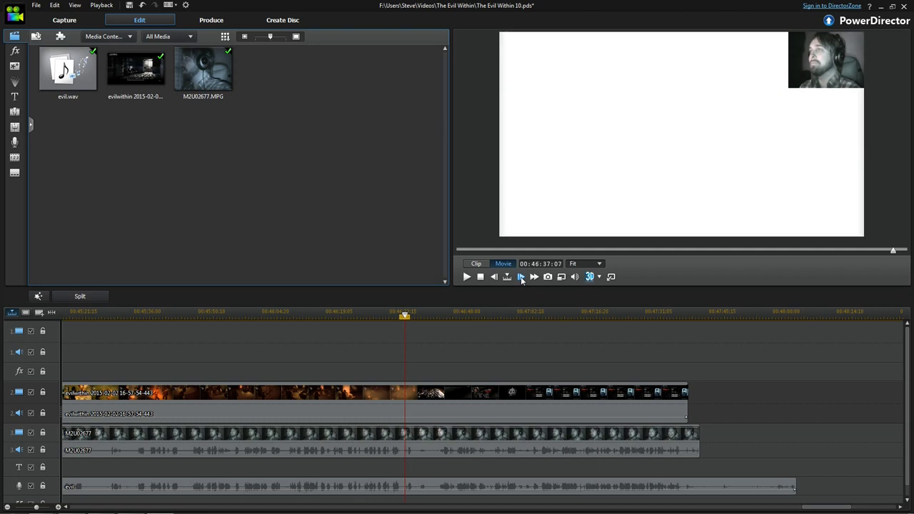
left_click(522, 278)
left_click(522, 277)
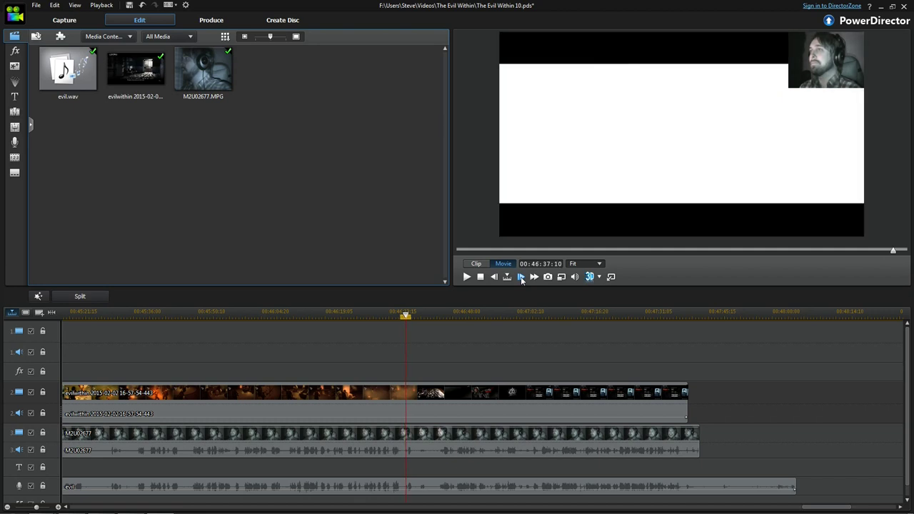
left_click(521, 277)
left_click(521, 277)
left_click(521, 277)
Step: Return to the timeline's beginning and place the playhead at the gameplay clip's start, 00:00:04:03
scroll(444, 366, "down", 5)
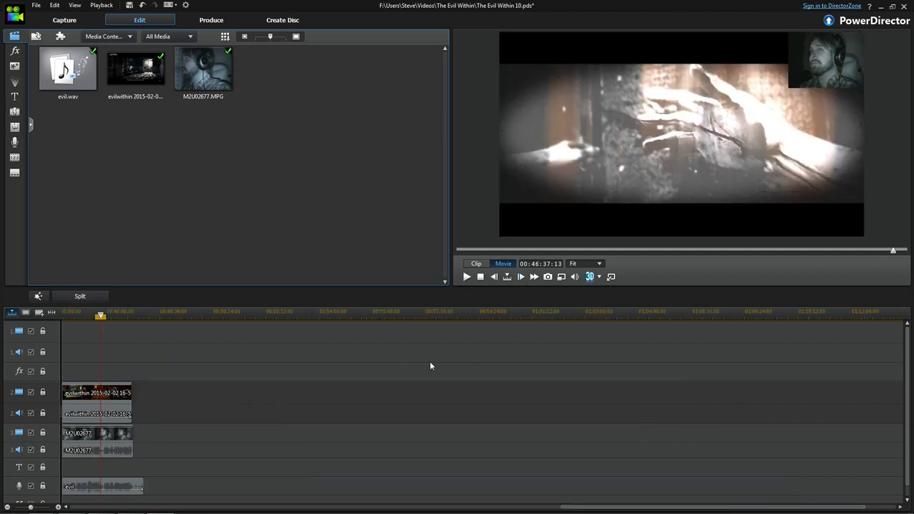
scroll(430, 366, "up", 5)
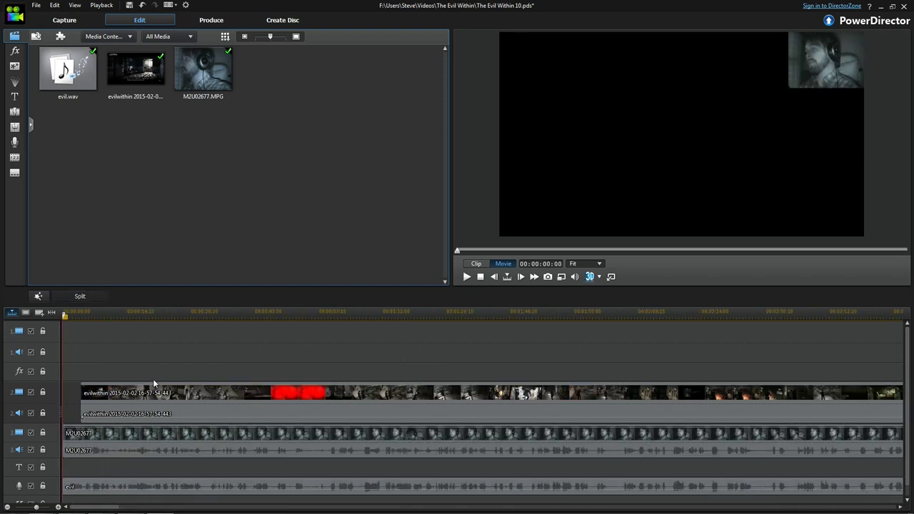
left_click_drag(115, 391, 128, 392)
left_click(108, 358)
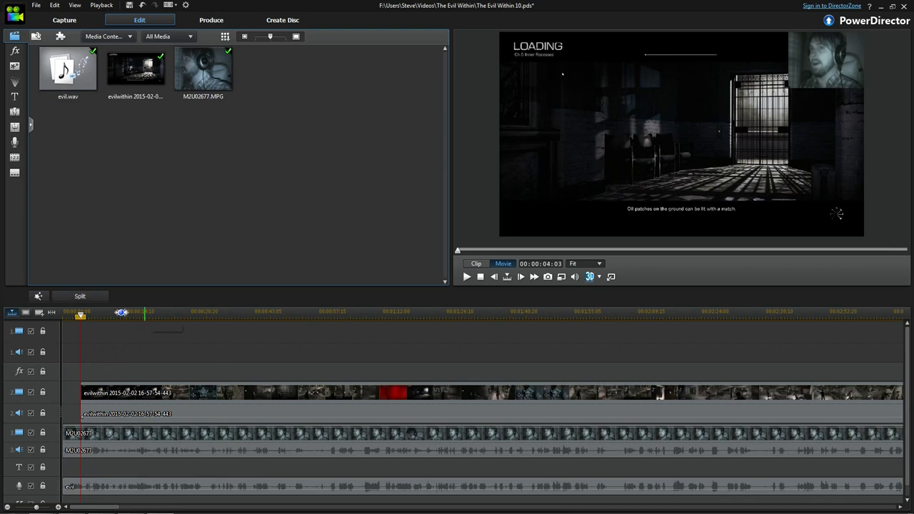
Step: Split the facecam and voice clips at 00:00:04:03 and delete their leading pieces, closing the gap so all tracks start together
left_click(80, 299)
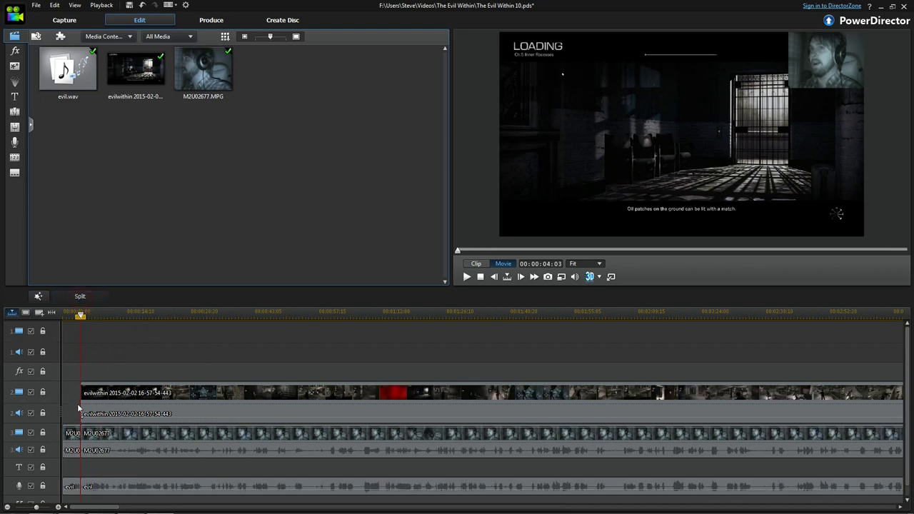
left_click_drag(76, 409, 72, 493)
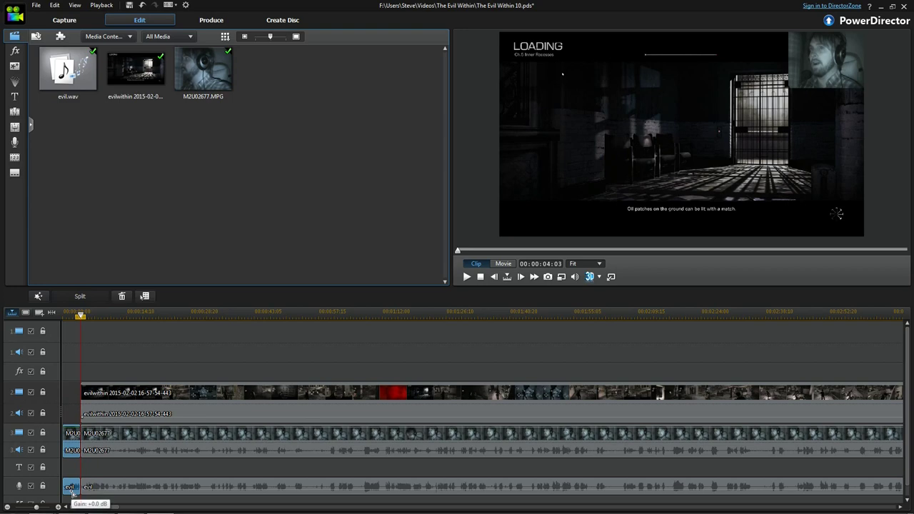
key("Delete")
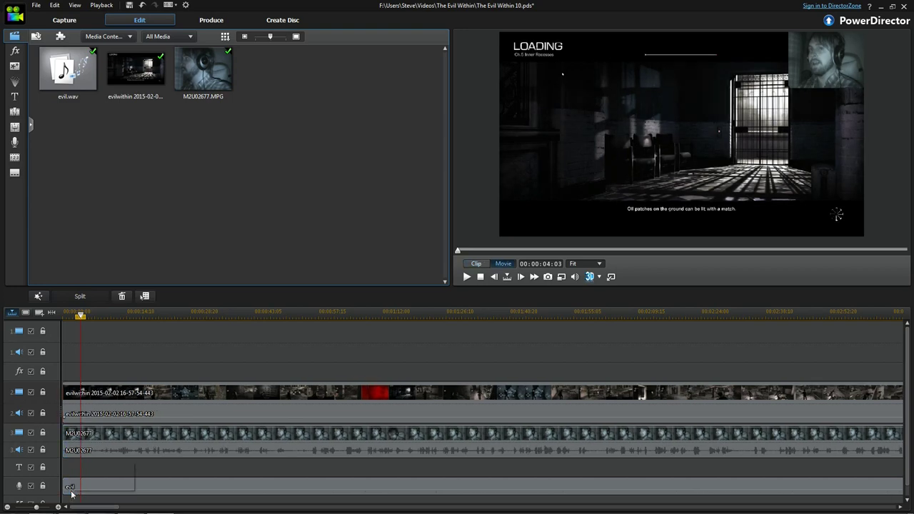
Step: Go to the timeline's end and play the closing passage up to 00:47:35:07 to look for a cut point
key("End")
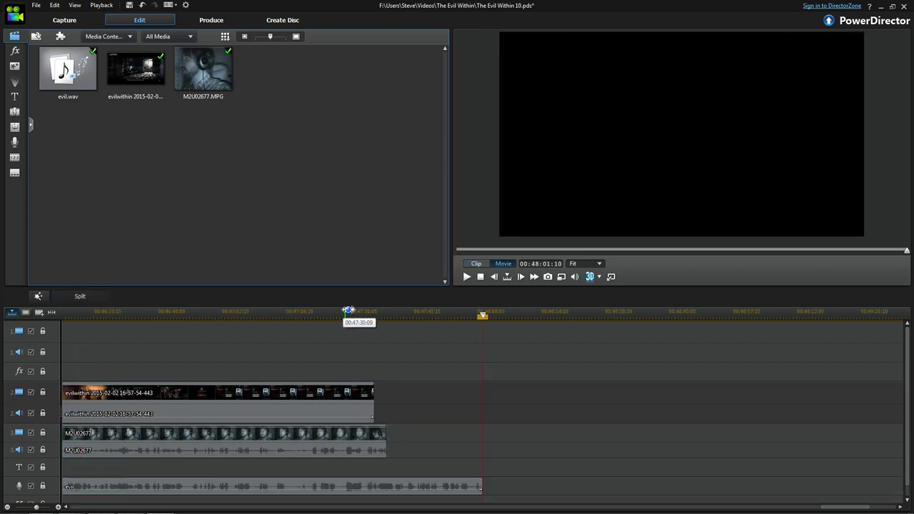
left_click(366, 315)
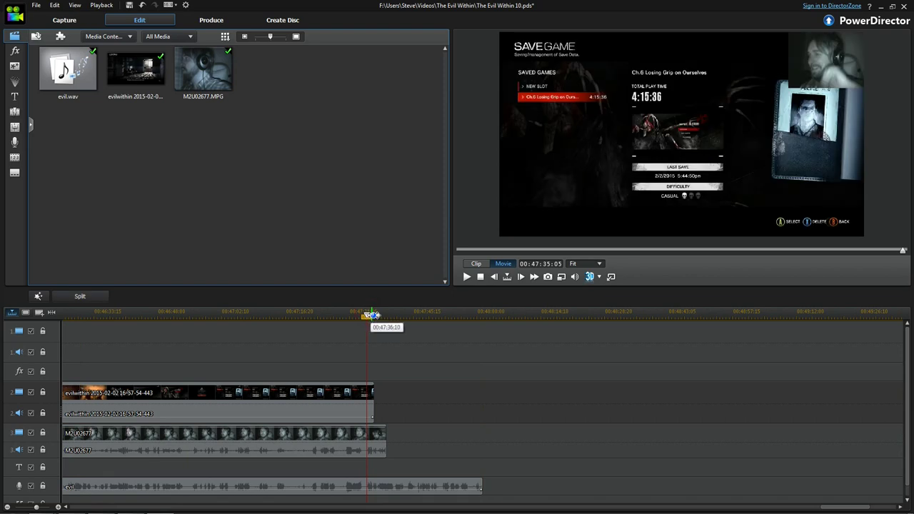
key("space")
key("space")
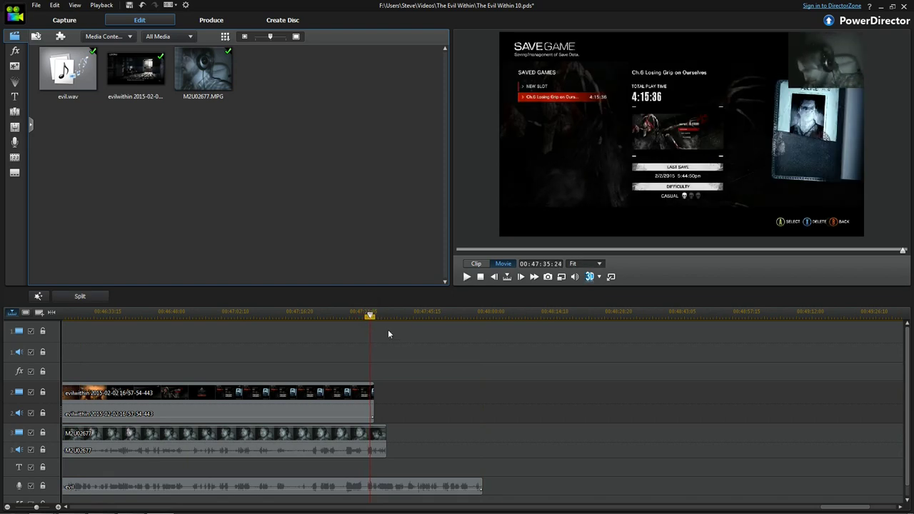
left_click_drag(366, 314, 349, 312)
key("space")
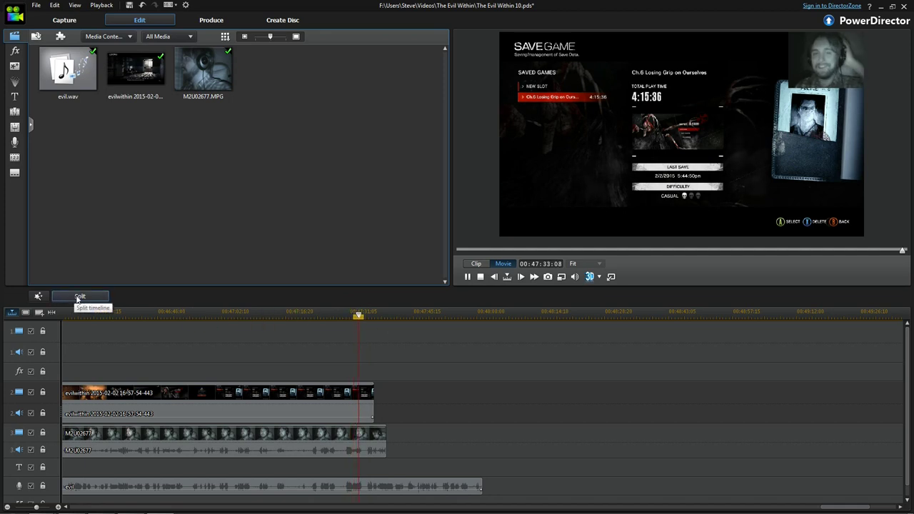
key("space")
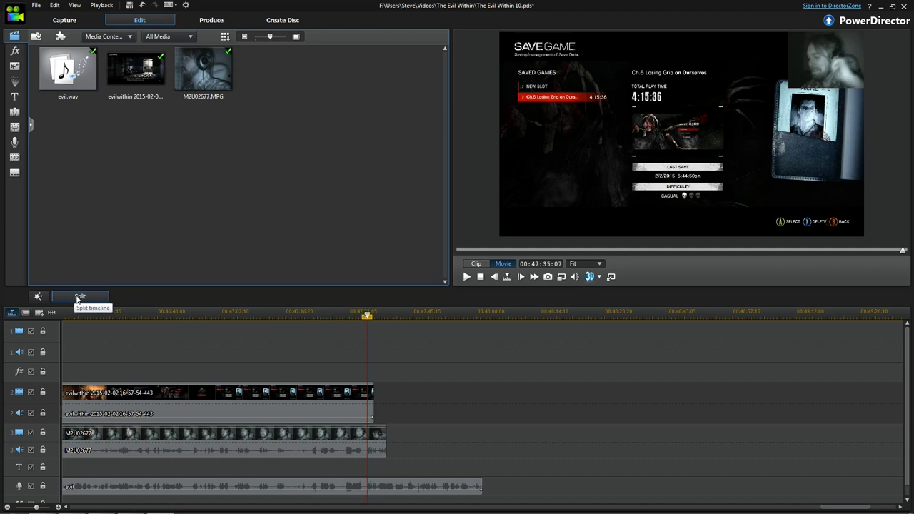
Step: Step back a few frames, replay the ending from 00:47:33:15 and stop the playhead at 00:47:34:24
key("Left")
key("Left")
key("Left")
key("Left")
key("Left")
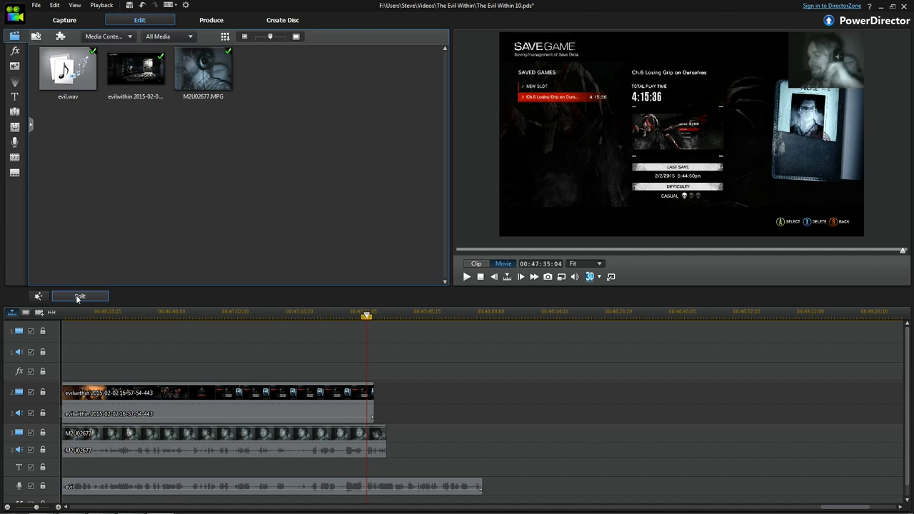
left_click_drag(364, 313, 360, 310)
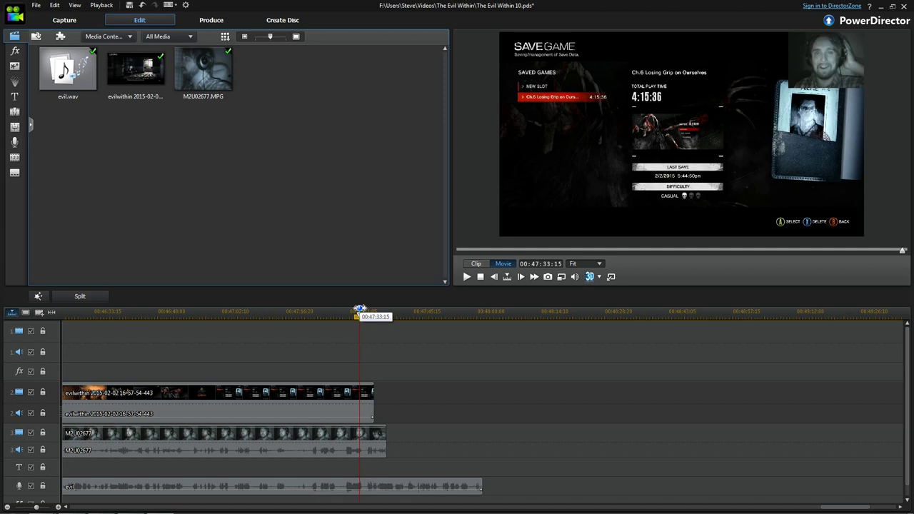
key("space")
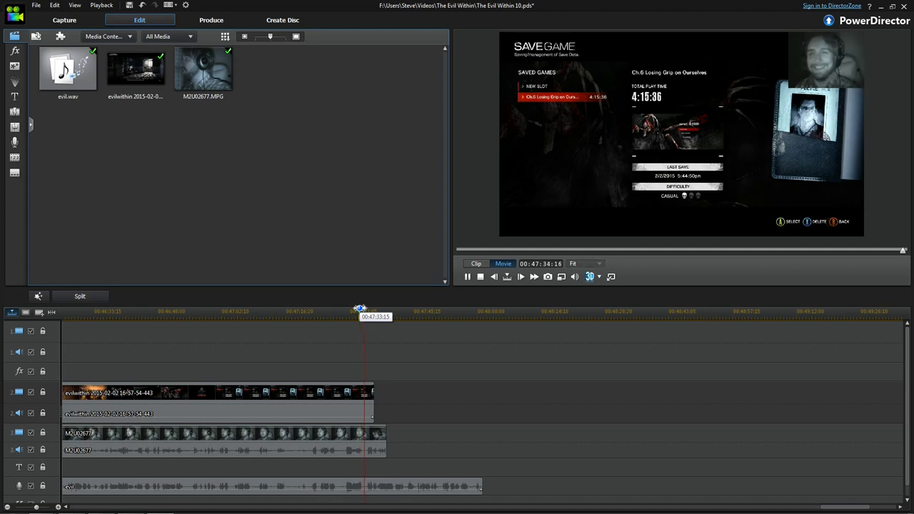
key("space")
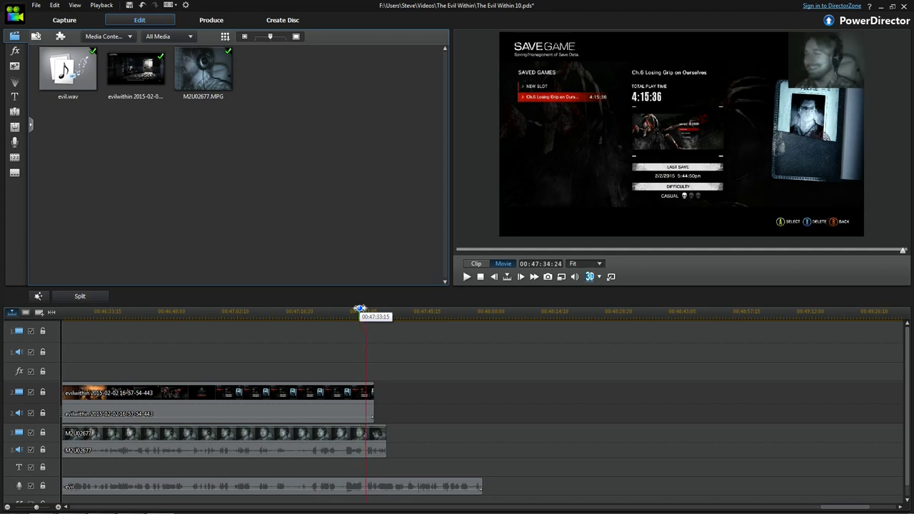
Step: Split all clips at 00:47:34:24 and delete the gameplay, facecam and voice pieces after it
left_click(86, 297)
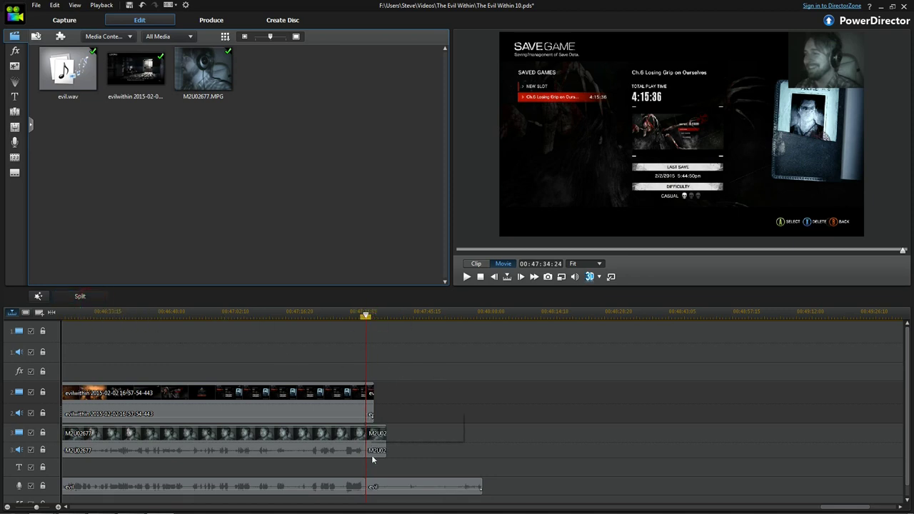
left_click(365, 355)
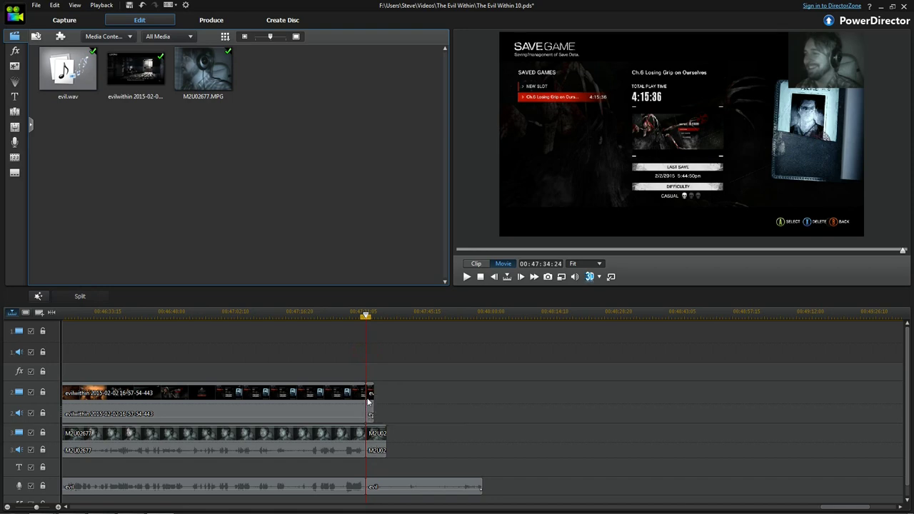
left_click_drag(399, 377, 385, 503)
key("Delete")
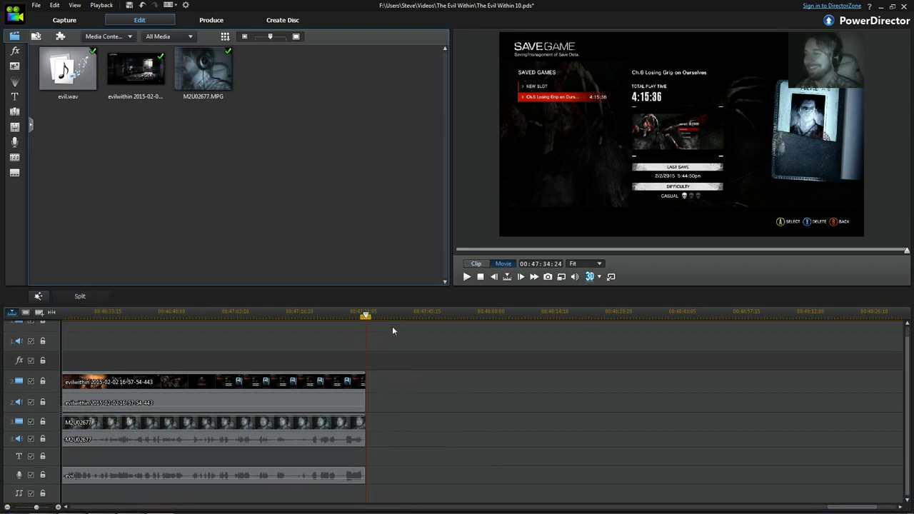
left_click(386, 354)
Step: Fit the whole trimmed timeline in view and check the picture at 00:47:15:00 and 00:22:39:13
scroll(385, 351, "down", 3)
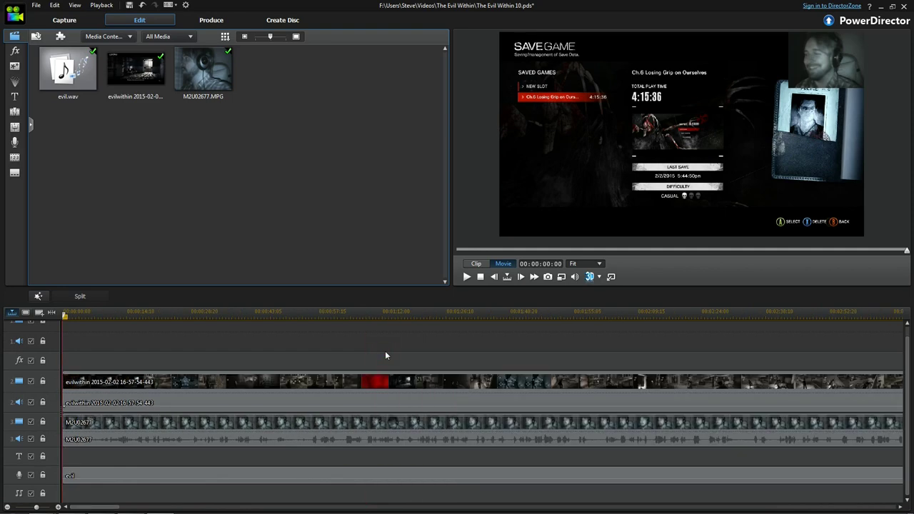
key("Home")
scroll(363, 339, "down", 1)
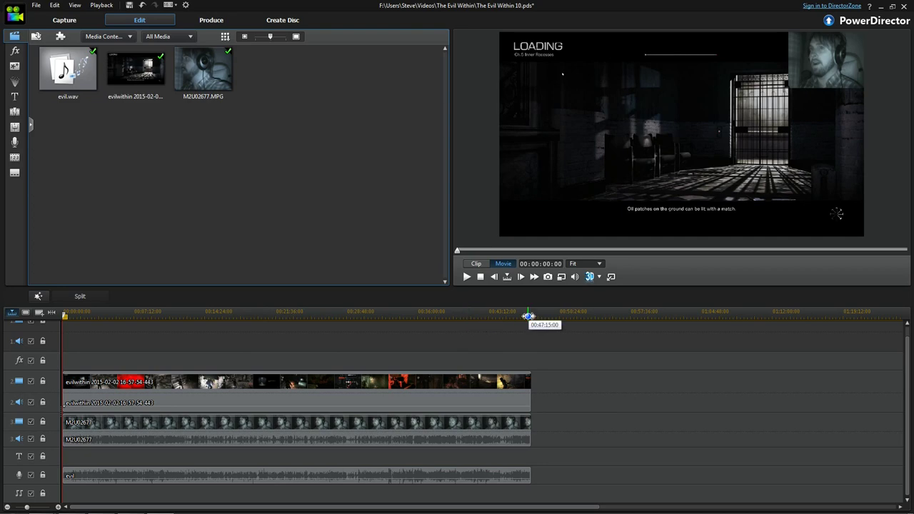
left_click(528, 316)
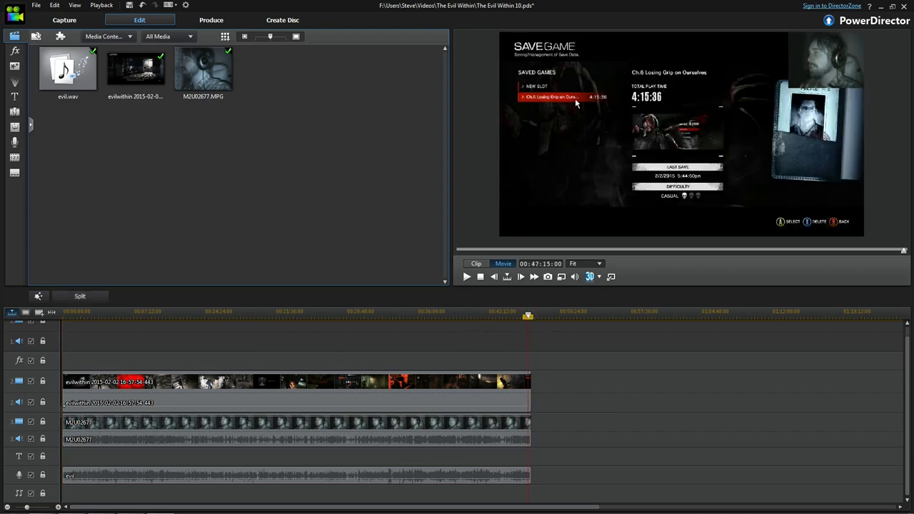
left_click(284, 316)
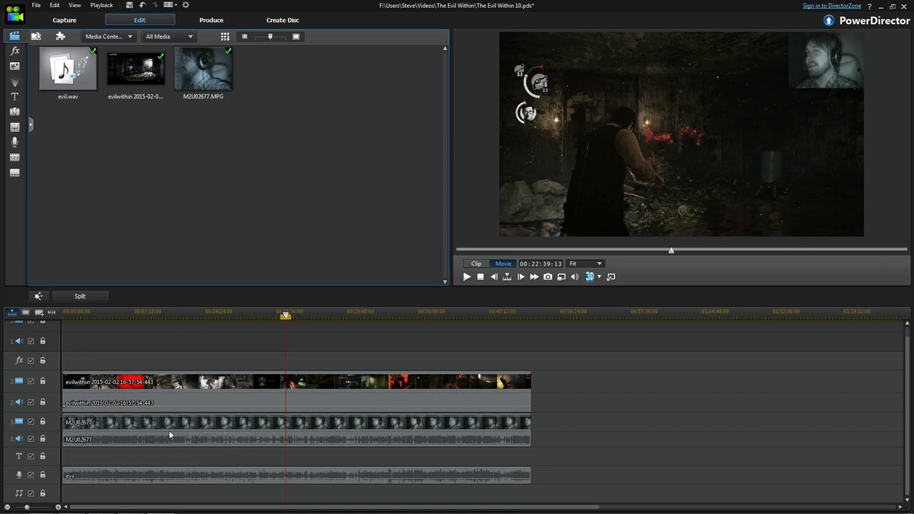
Step: Go over the gameplay, facecam and voice clips on their tracks, ending with the gameplay clip selected
left_click(120, 464)
left_click(123, 432)
left_click(141, 393)
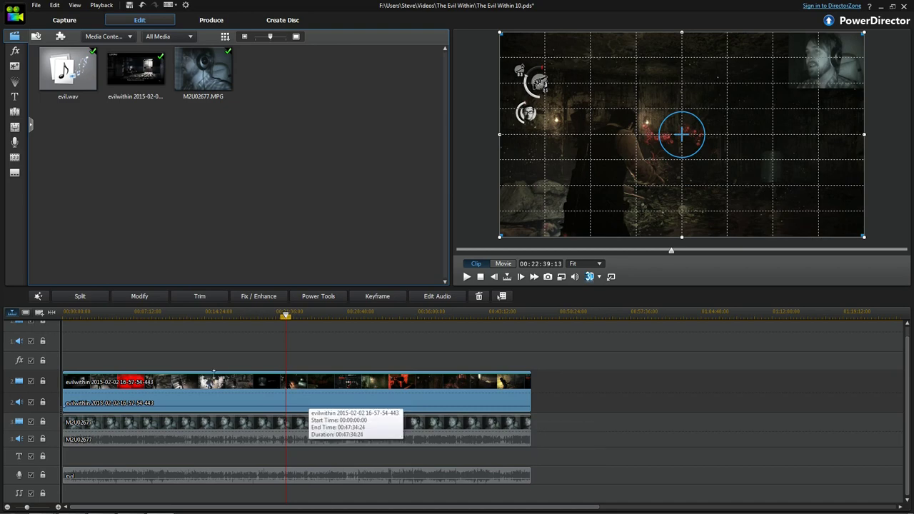
left_click(275, 431)
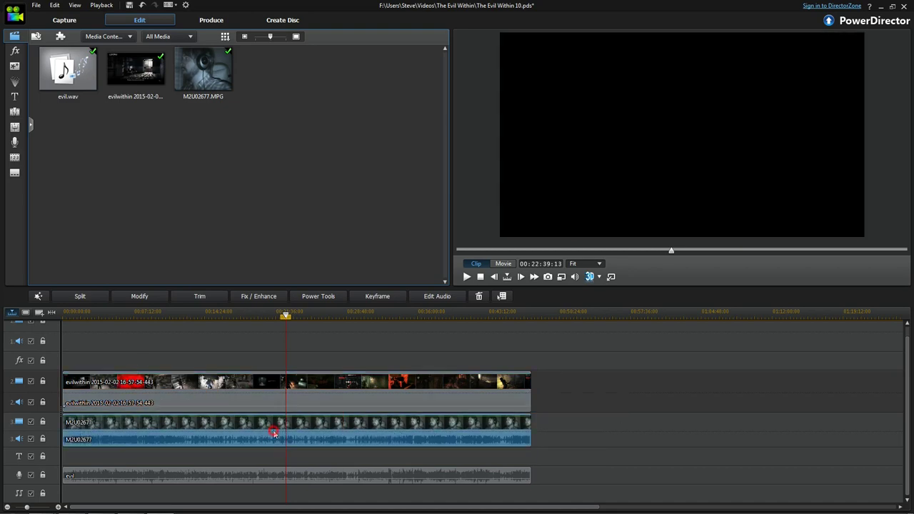
left_click(273, 475)
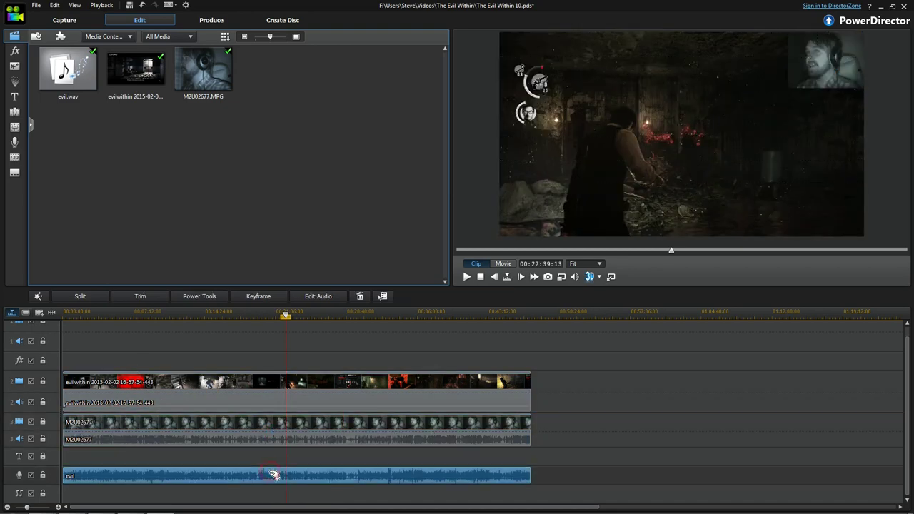
left_click(275, 400)
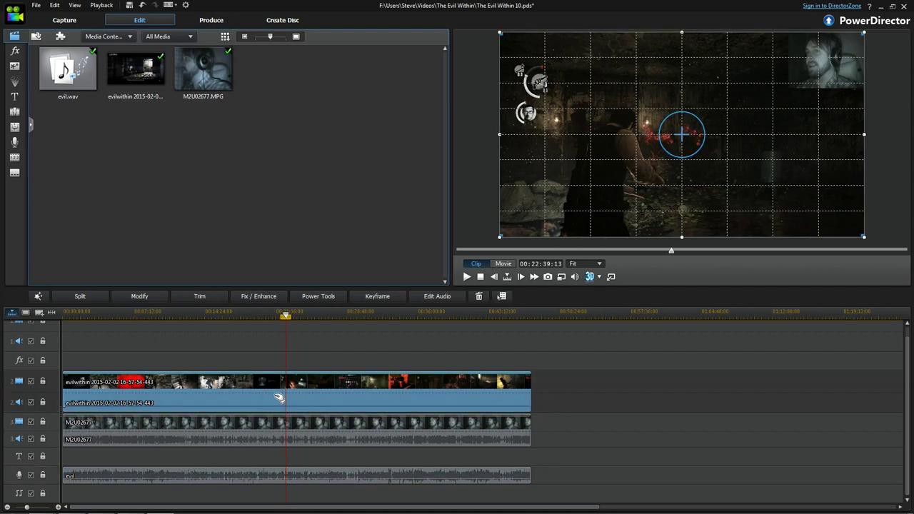
Step: Enable Color Adjustment on the gameplay clip, using the dark scene at 00:17:14:21 as preview, and reset its values
left_click_drag(290, 317, 233, 316)
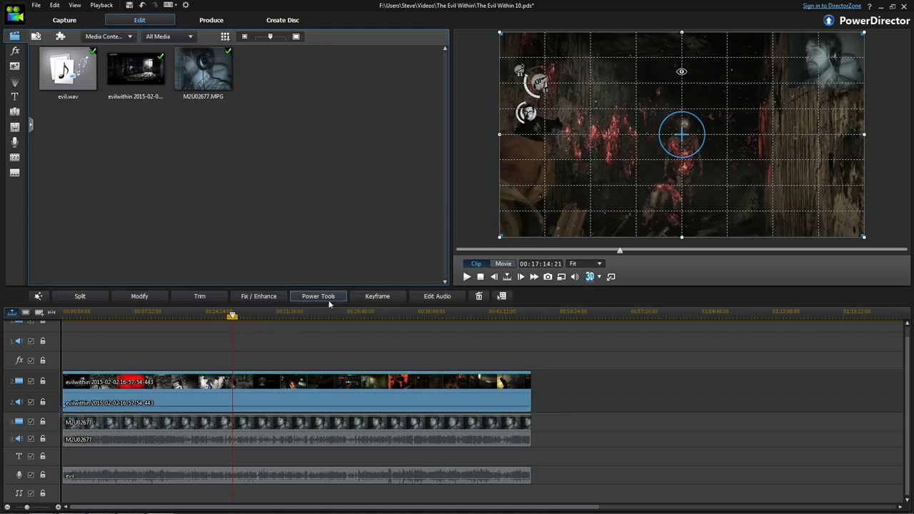
left_click(250, 299)
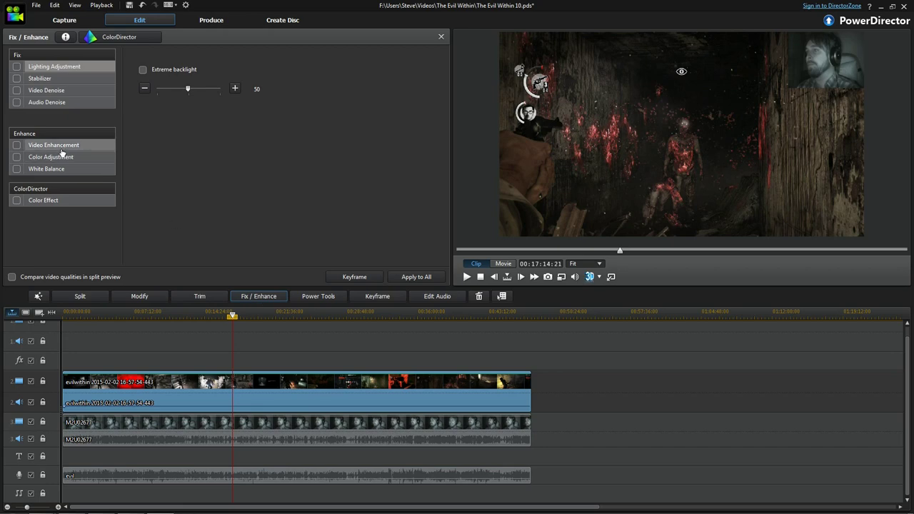
left_click(24, 160)
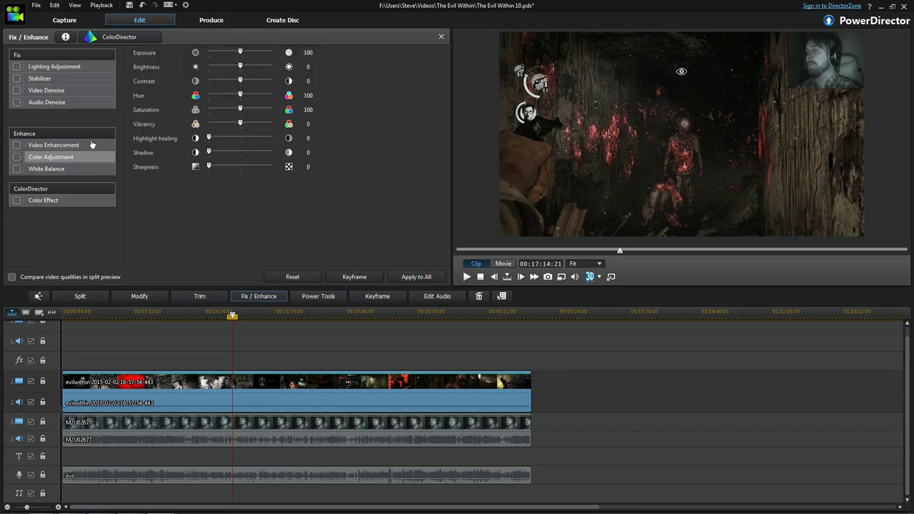
left_click(17, 157)
mouse_move(240, 54)
left_mouse_down()
mouse_move(260, 54)
mouse_move(239, 53)
left_mouse_up()
left_click(297, 277)
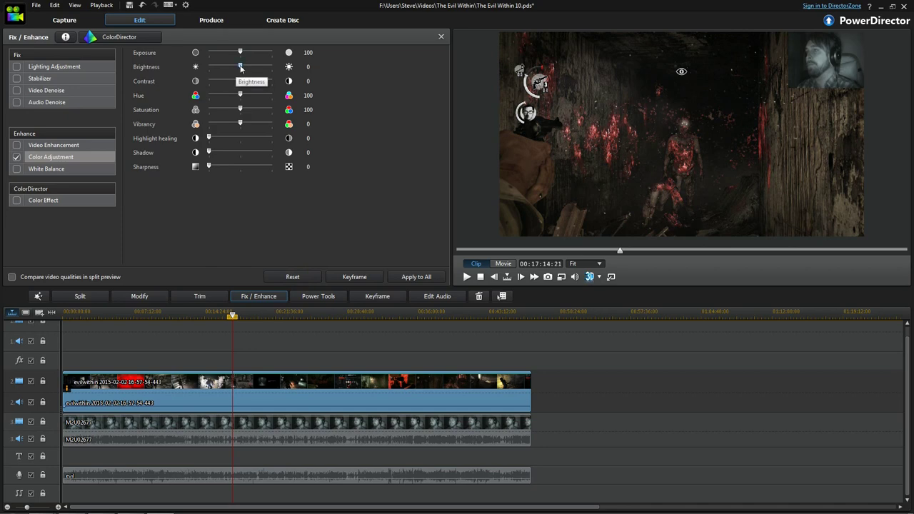
Step: Set the gameplay clip's brightness to 20, compare it in split preview and close the Fix / Enhance settings
left_click_drag(240, 67, 244, 67)
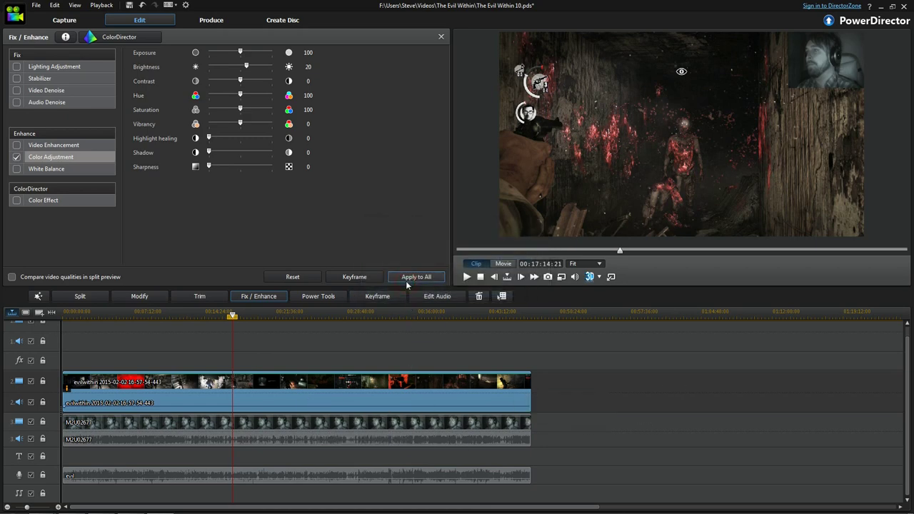
left_click(12, 277)
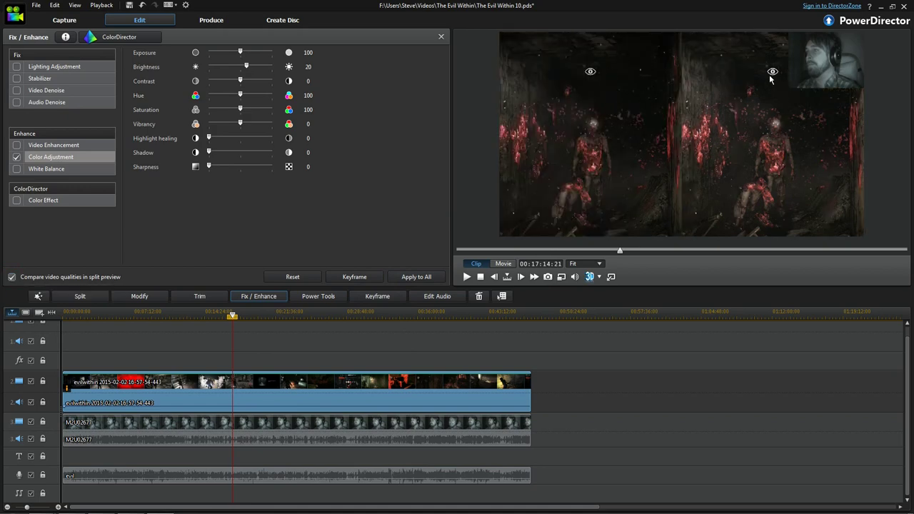
left_click(441, 37)
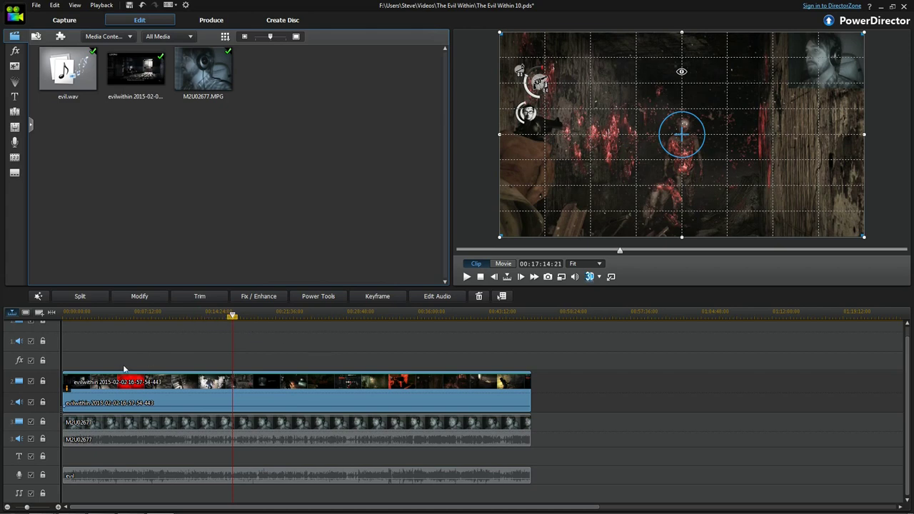
Step: Play the brightened gameplay from 00:17:14:21 to 00:17:19:10 to check the picture with the facecam overlay
key("space")
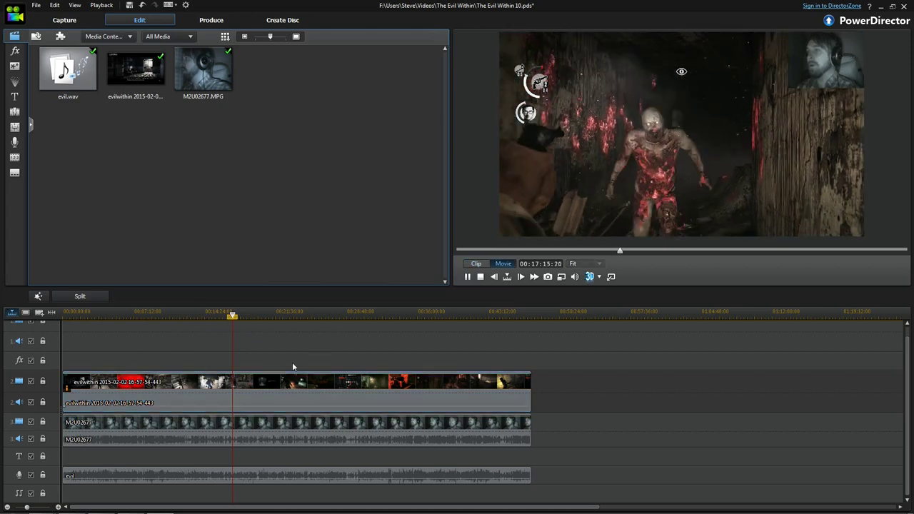
key("space")
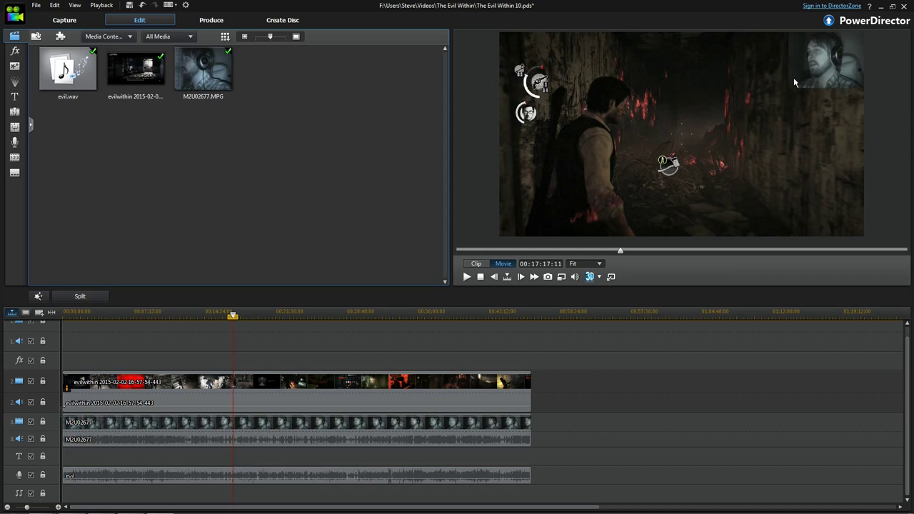
key("space")
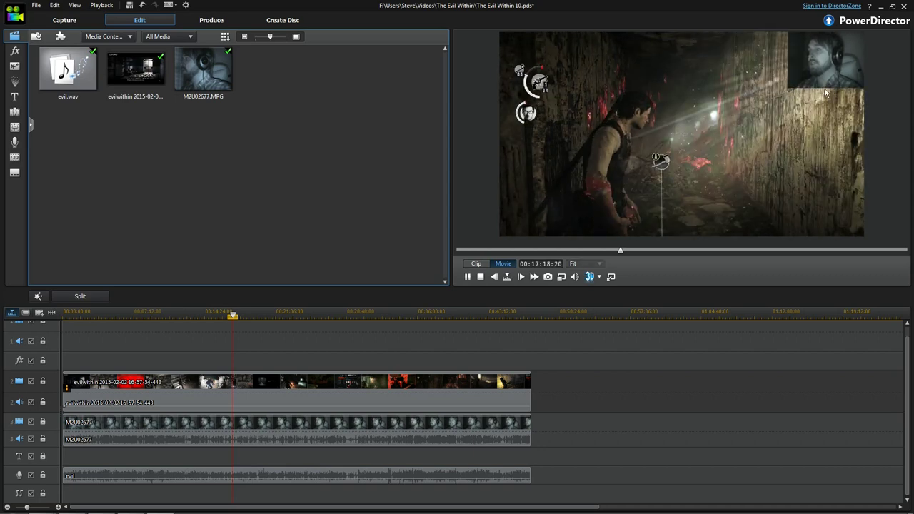
key("space")
Step: Open the facecam clip M2U02677 in the PiP Designer and look through its border, flip and opacity properties
left_click(281, 427)
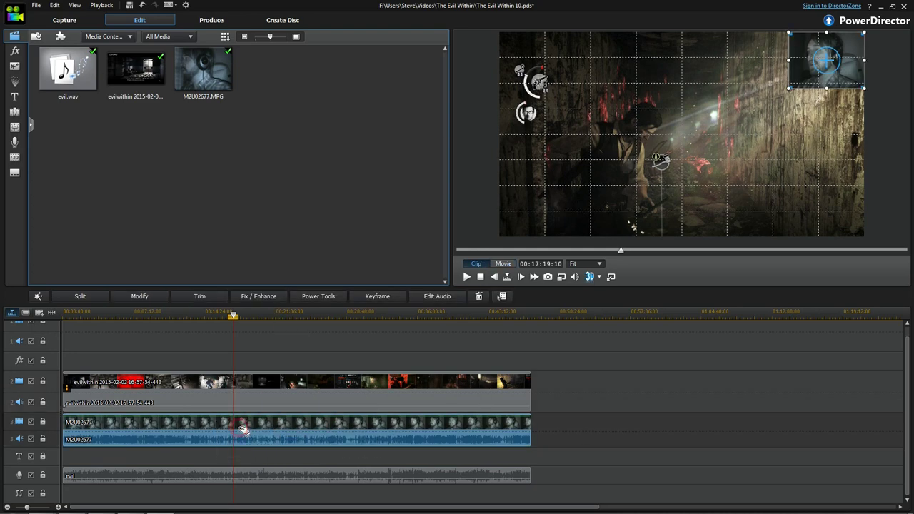
left_click(142, 297)
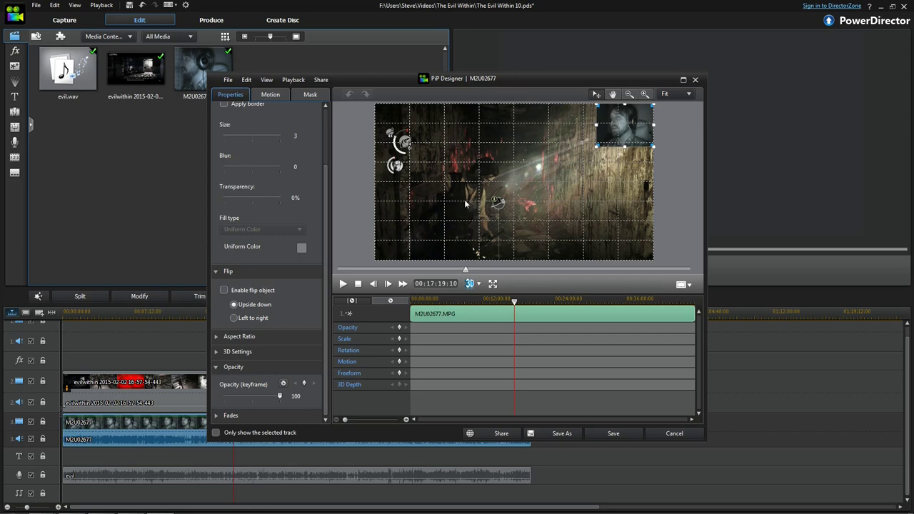
left_click_drag(328, 191, 330, 124)
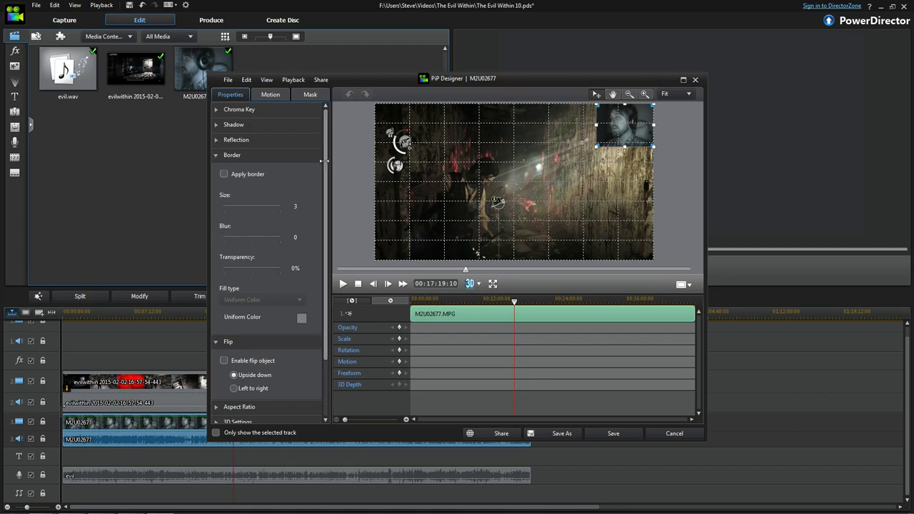
scroll(318, 262, "down", 2)
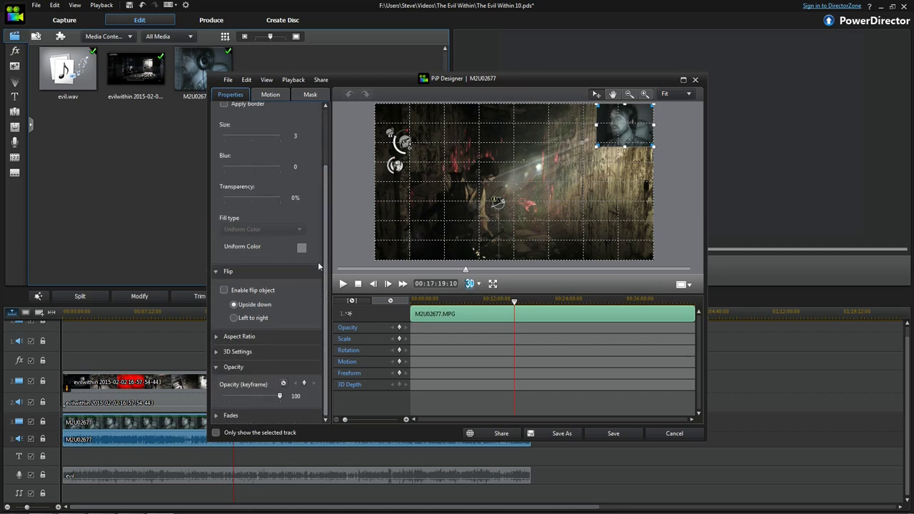
Step: Try flipping the facecam left to right and switch the flip off again
left_click(234, 318)
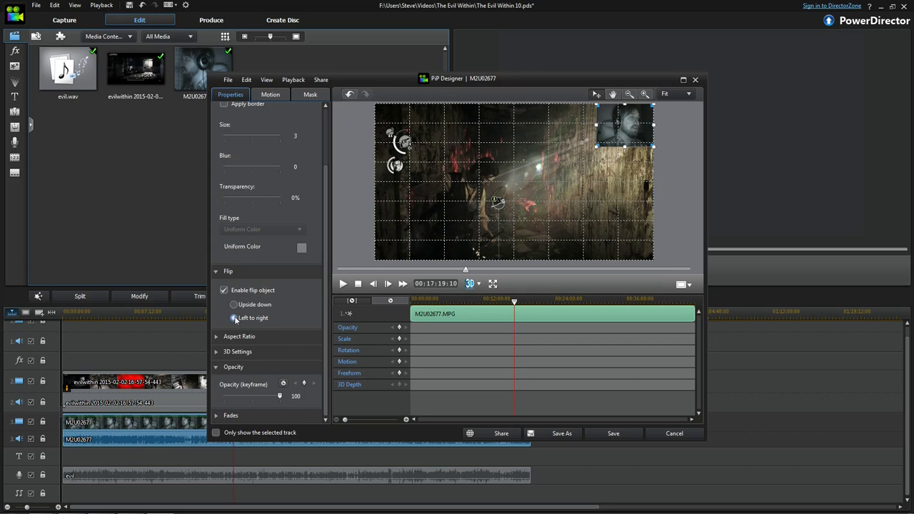
left_click(223, 290)
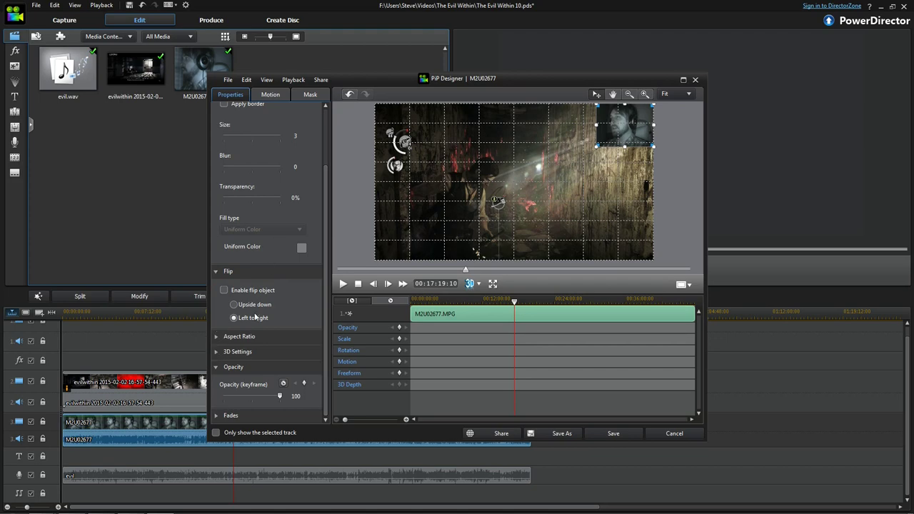
mouse_move(278, 397)
left_mouse_down()
mouse_move(236, 394)
mouse_move(279, 396)
left_mouse_up()
Step: Apply a black uniform-colour border of size 1 to the facecam and save the PiP settings
left_click(224, 104)
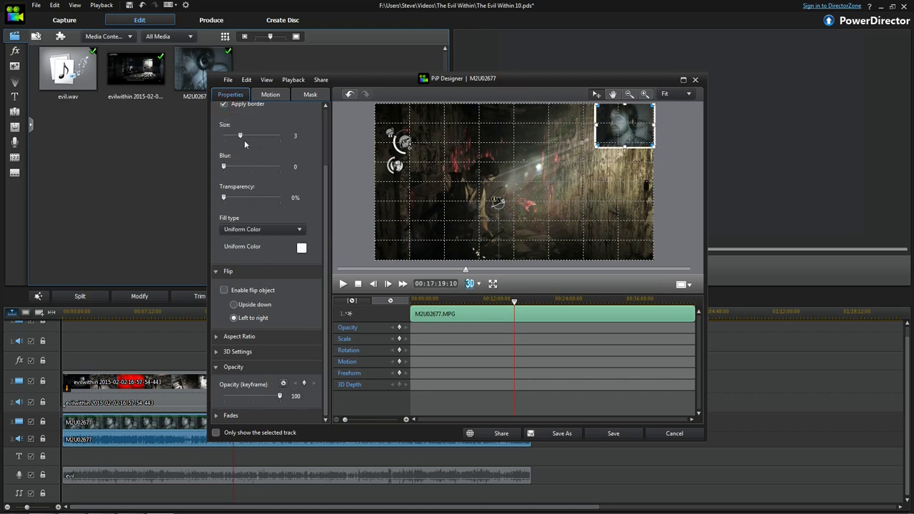
left_click_drag(244, 140, 230, 141)
left_click(301, 247)
left_click(359, 259)
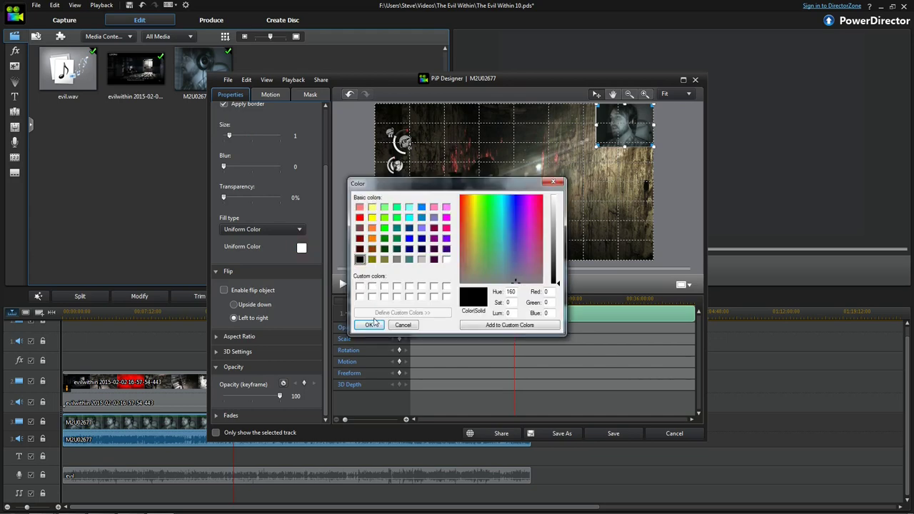
left_click(369, 325)
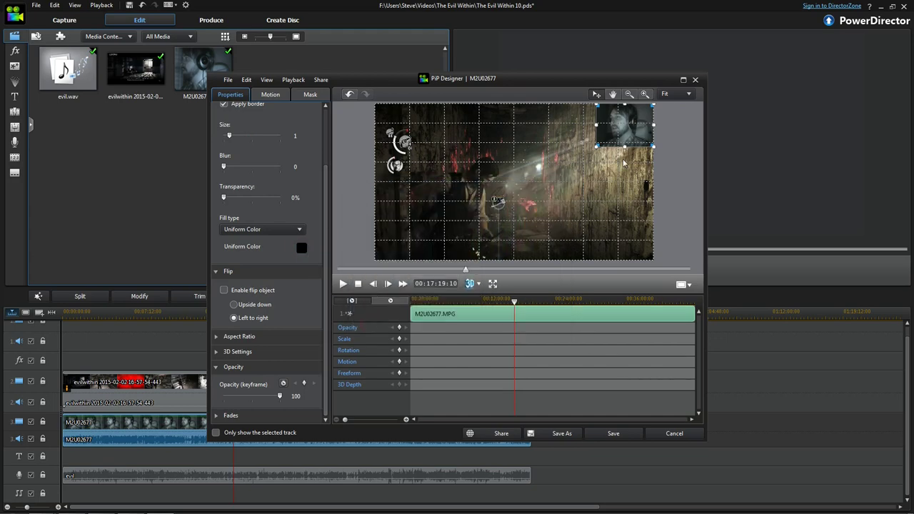
left_click(613, 433)
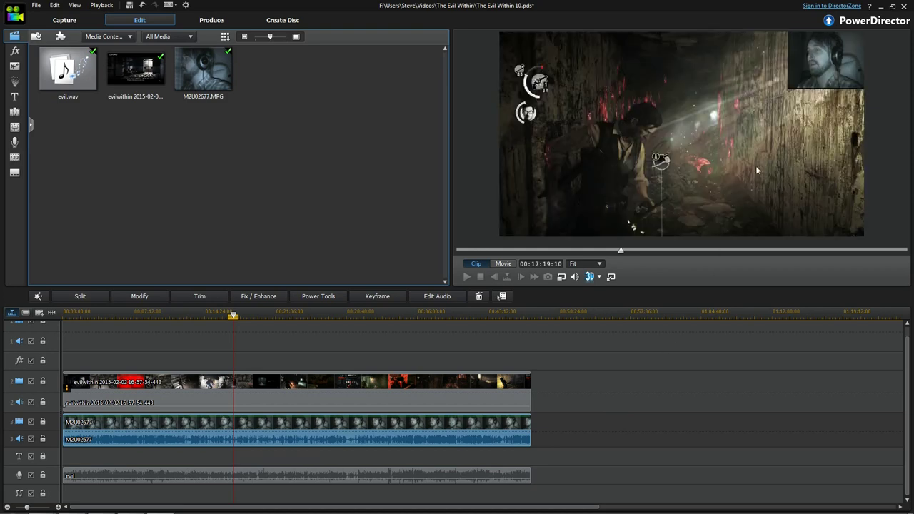
Step: Play the movie from 00:17:19:10 to 00:17:24:11, partly in an enlarged preview, to check the facecam border
key("space")
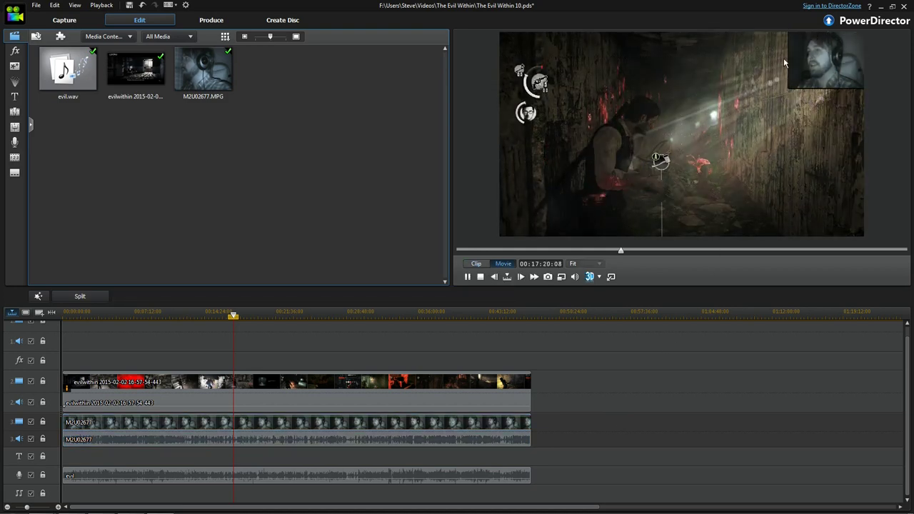
key("space")
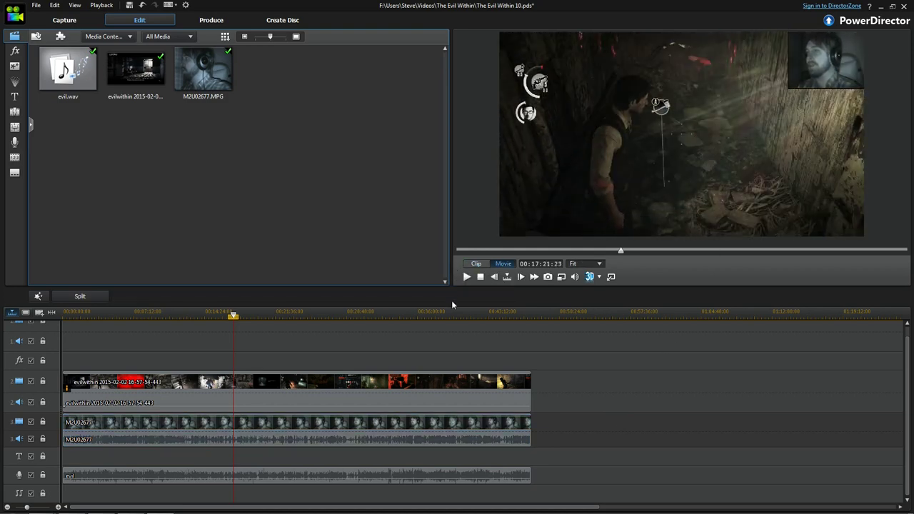
left_click_drag(457, 294, 457, 374)
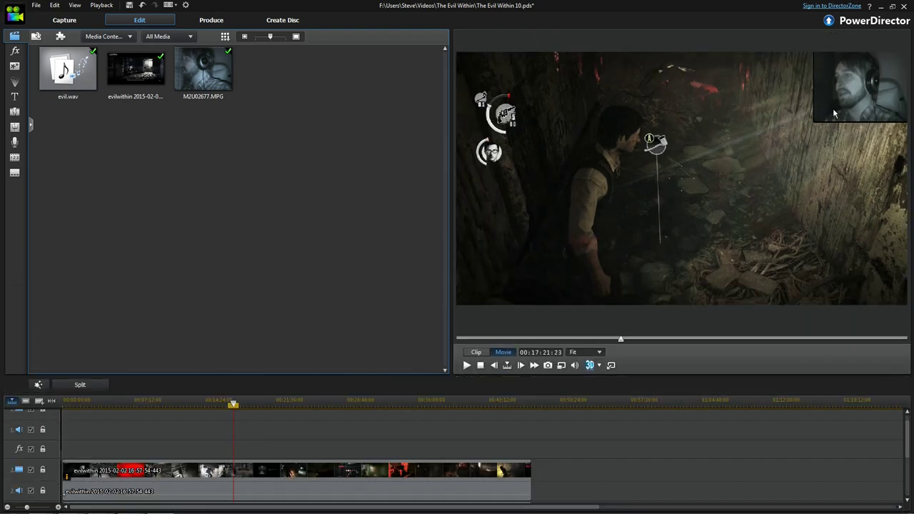
key("space")
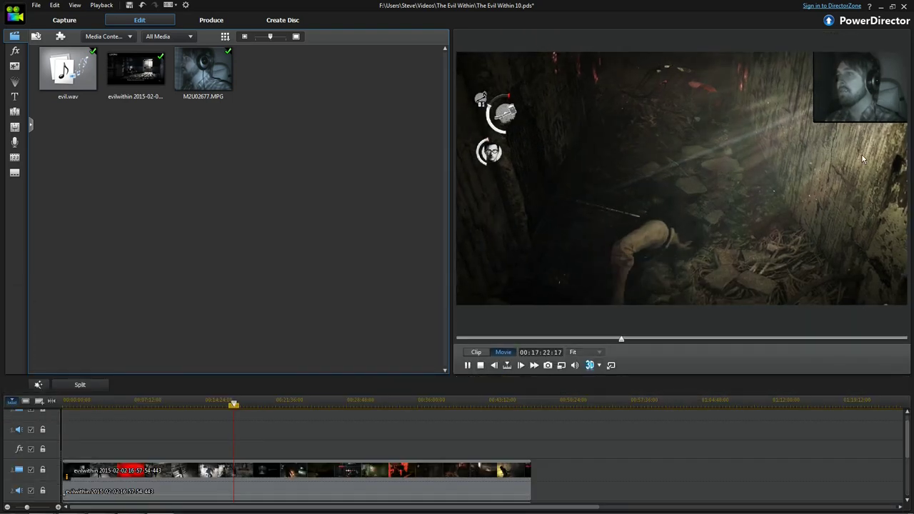
key("space")
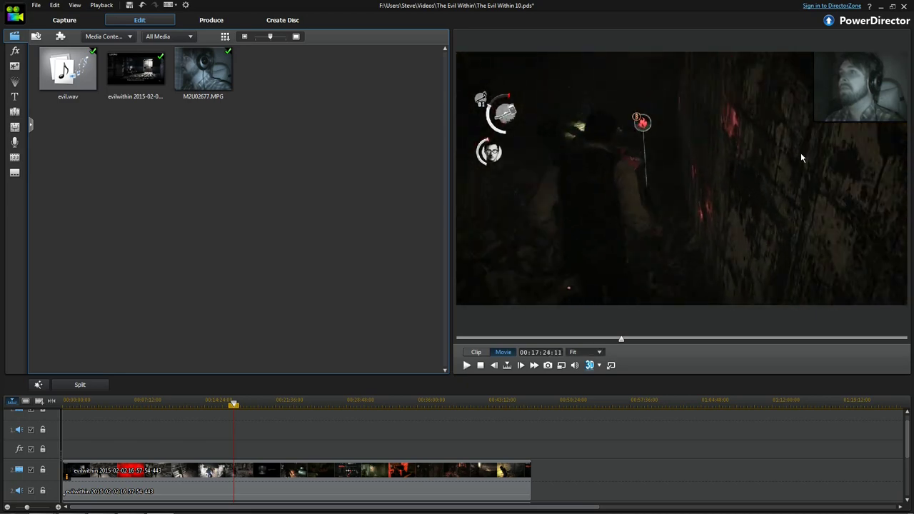
Step: Shrink the preview to bring the facecam and voice tracks back into view, and save the project
left_click_drag(465, 377, 470, 270)
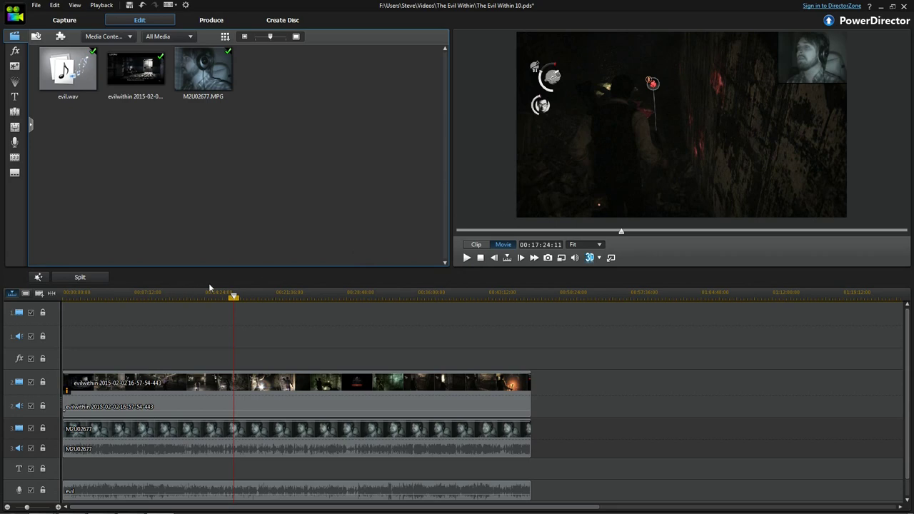
key("ctrl+s")
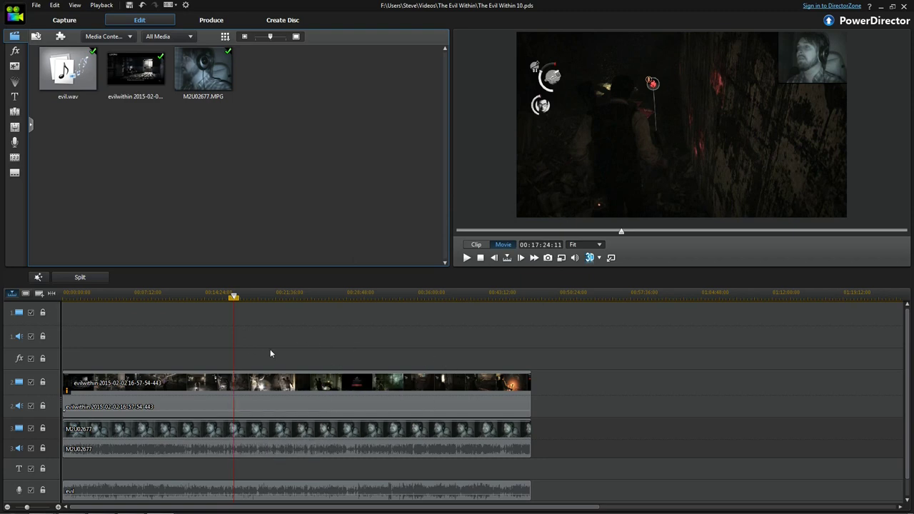
Step: Play the movie from 00:04:31:13 to 00:04:40:23 to listen to the balance between voice and gameplay audio
key("Home")
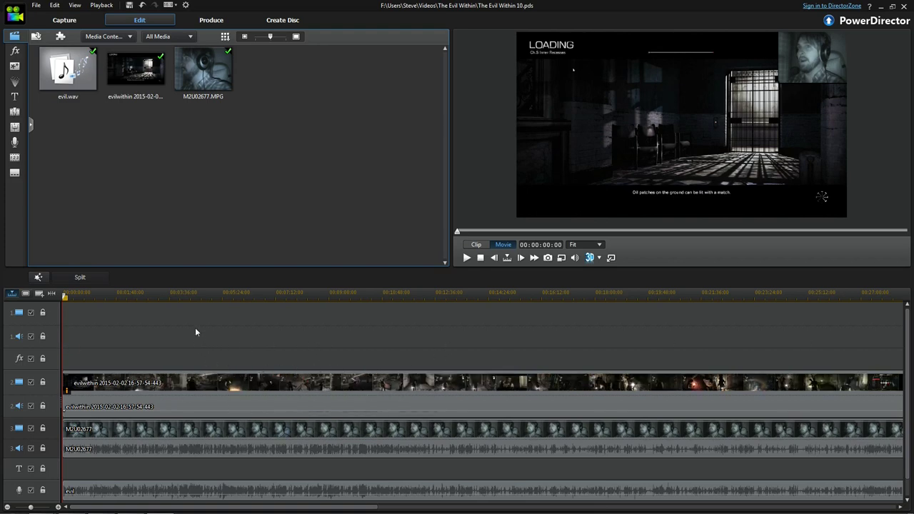
left_click(187, 295)
left_click(197, 295)
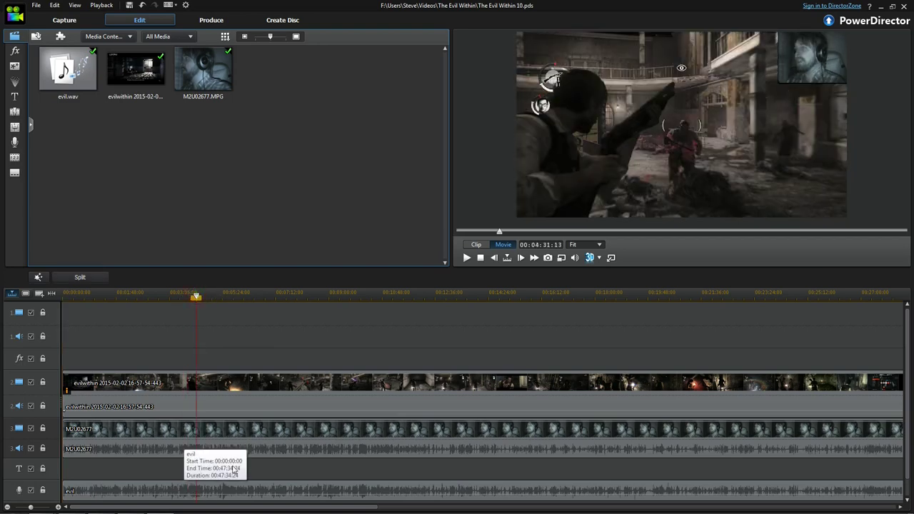
scroll(267, 428, "up", 2)
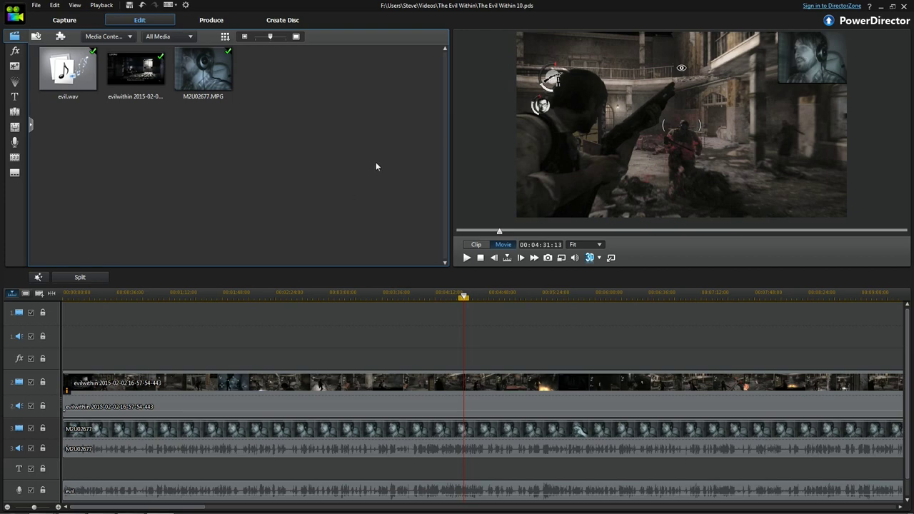
key("space")
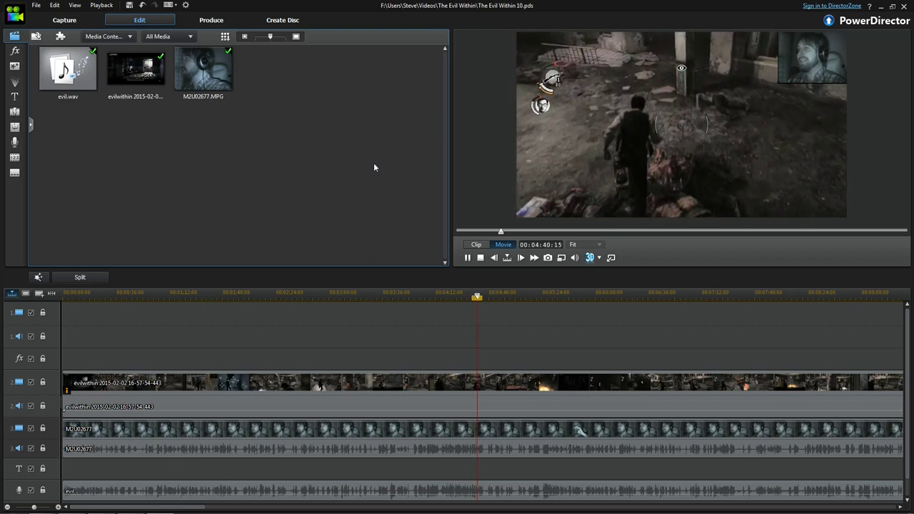
key("space")
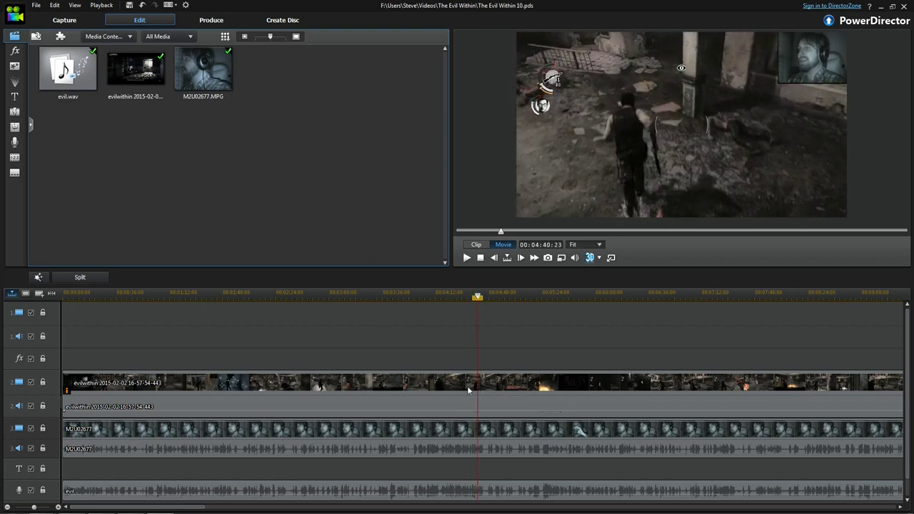
Step: Open the audio mixer at the project start and go over the facecam, gameplay and voice clips, ending with the voice clip selected
left_click(448, 433)
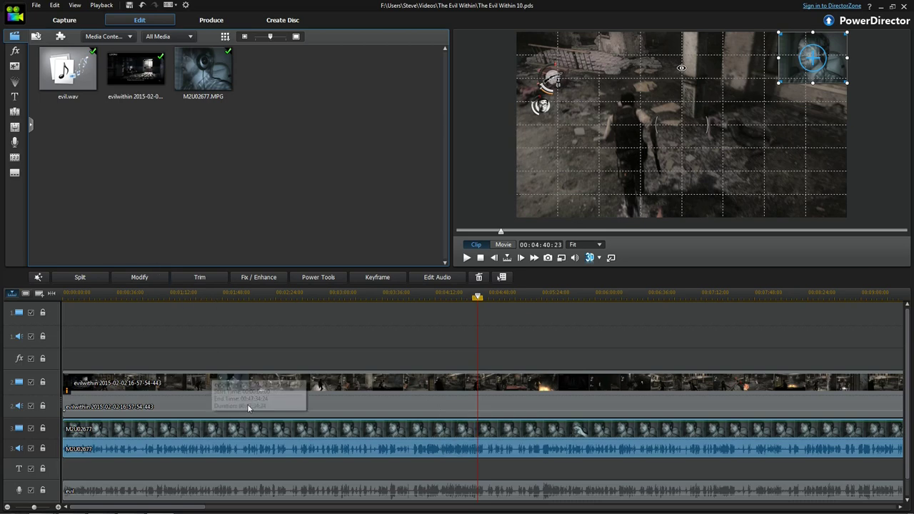
key("Home")
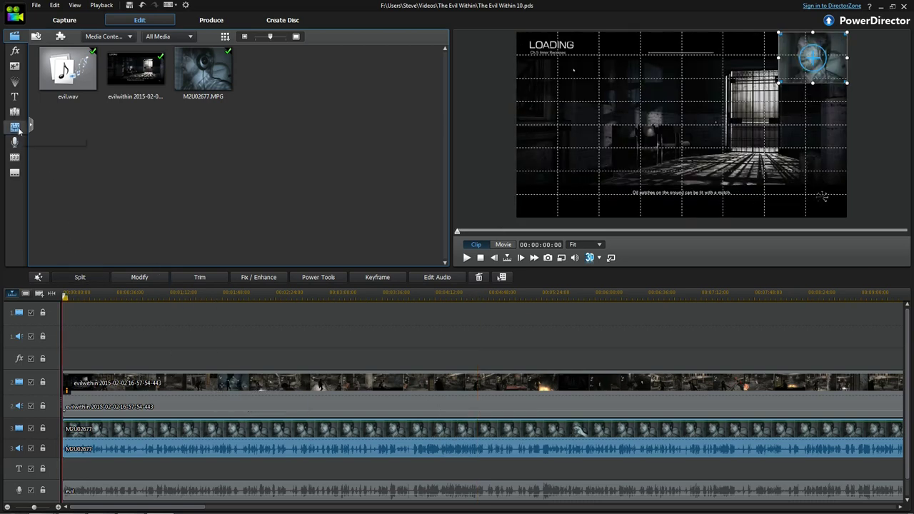
left_click(15, 128)
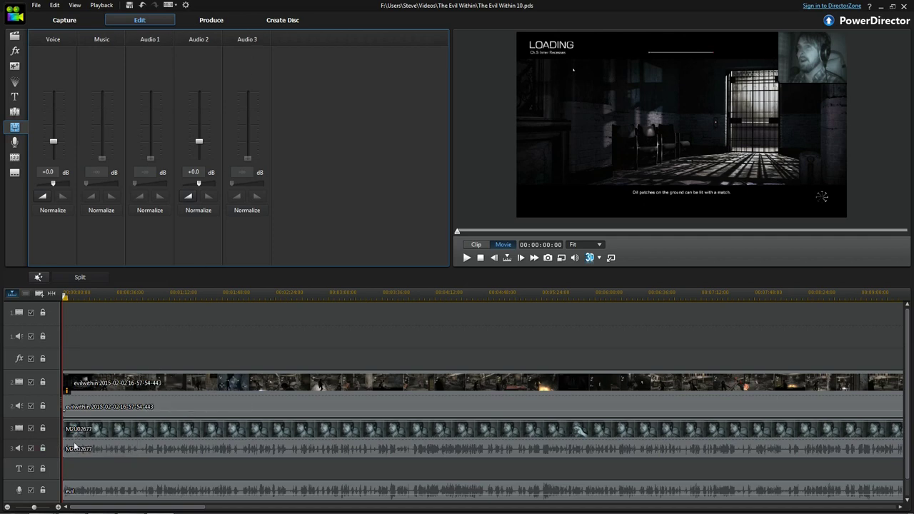
left_click(113, 439)
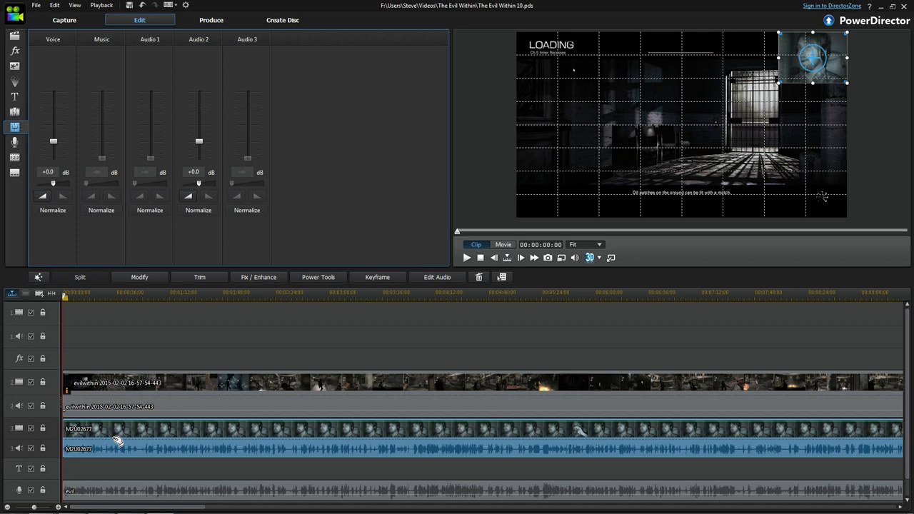
left_click(111, 389)
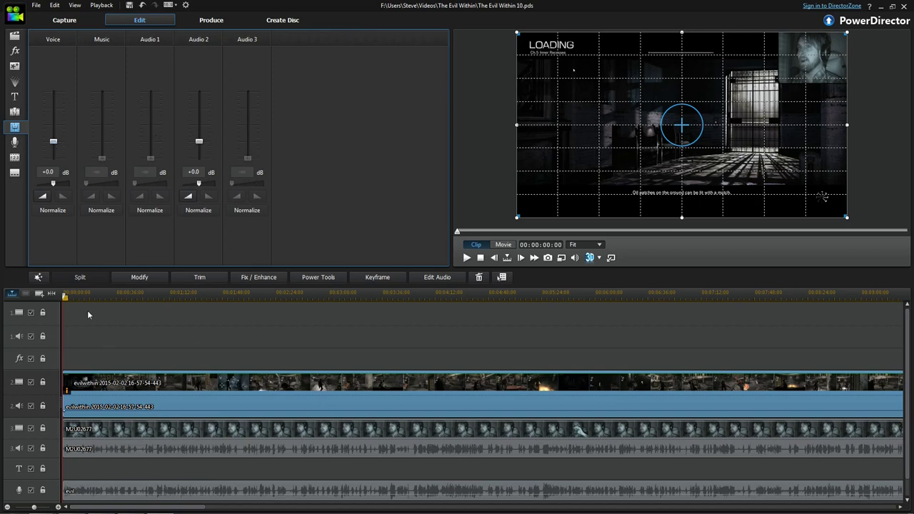
left_click(77, 490)
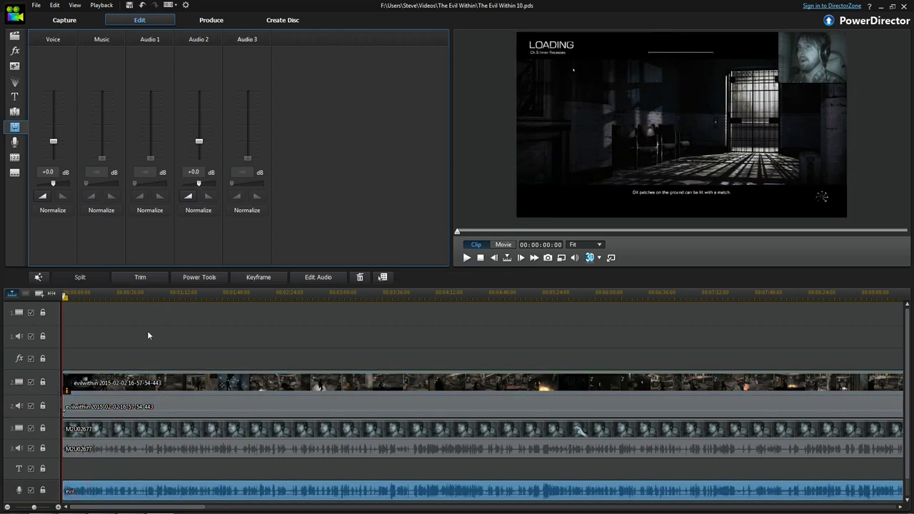
Step: Raise the Voice track's level to +5.5 dB at the project start and check it at the end of the movie
left_click(56, 171)
mouse_move(55, 142)
left_mouse_down()
mouse_move(57, 78)
mouse_move(57, 131)
left_mouse_up()
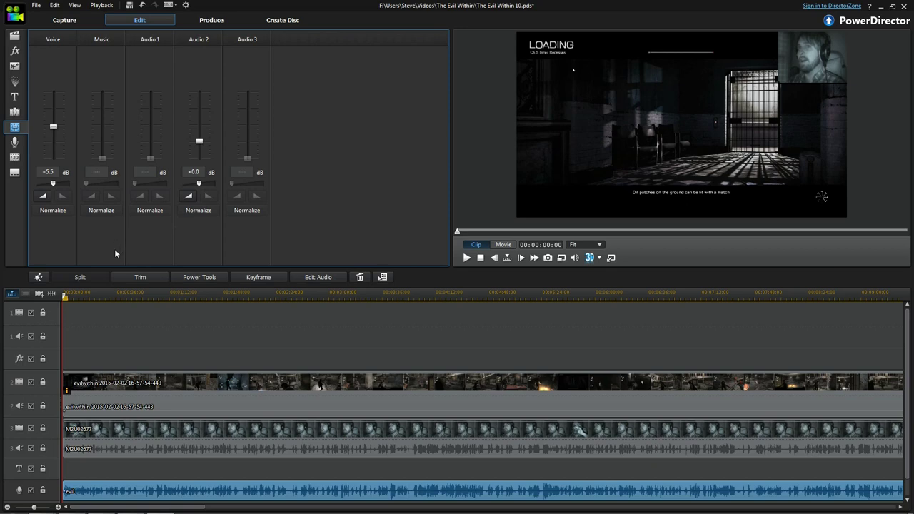
key("End")
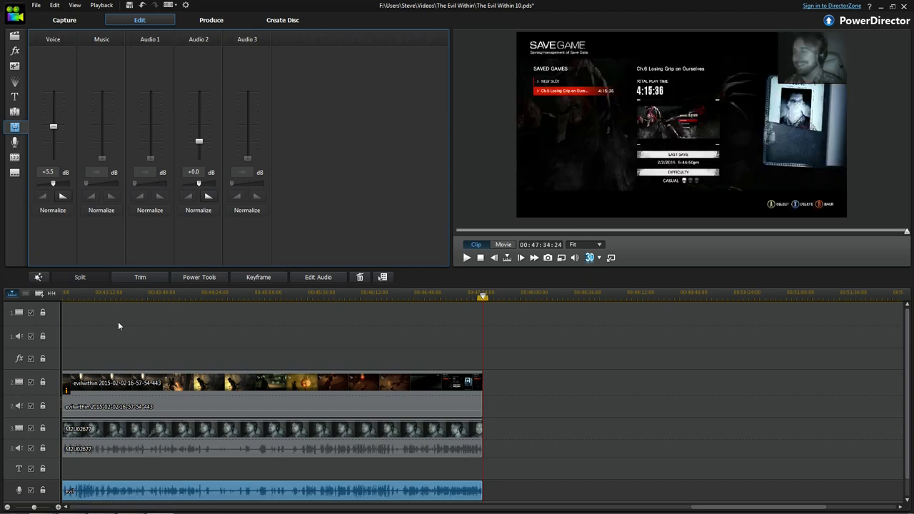
left_click(52, 174)
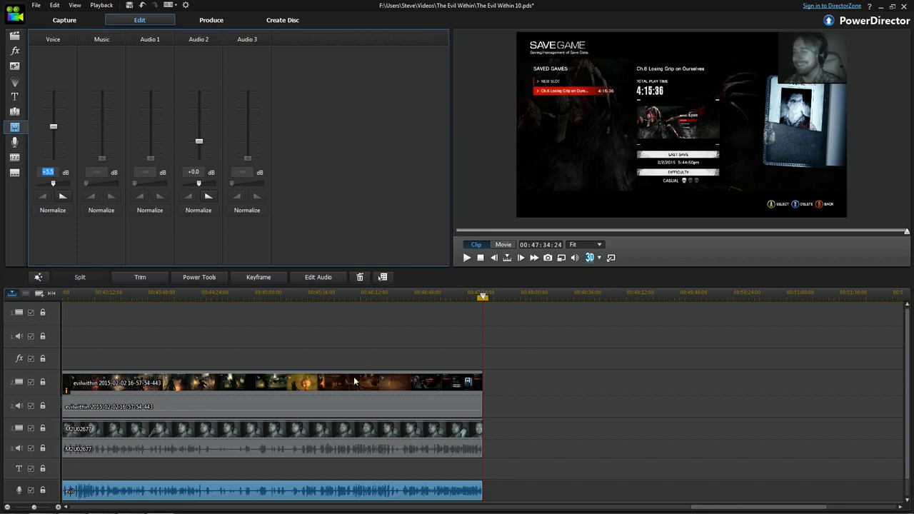
Step: Play the movie from 00:04:18:24 to 00:04:23:14 to check the raised voice level against the gameplay
key("Home")
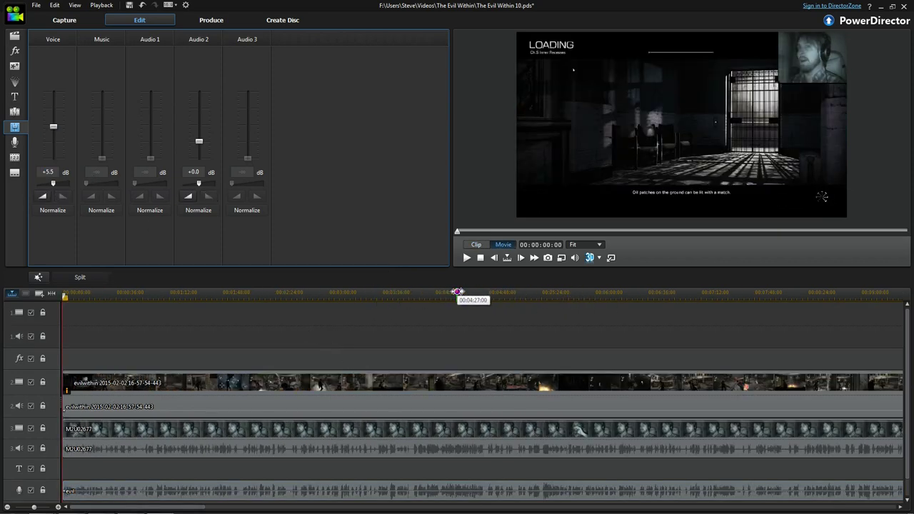
left_click(457, 290)
left_click(445, 291)
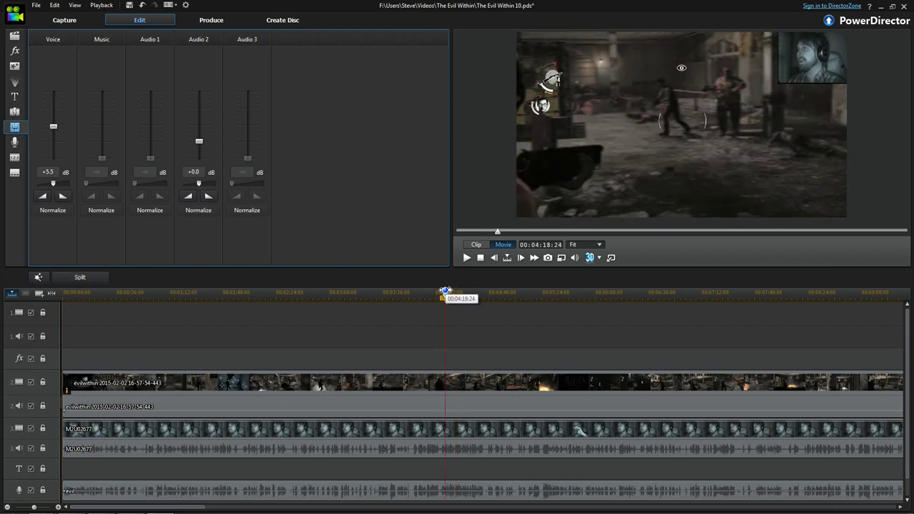
key("space")
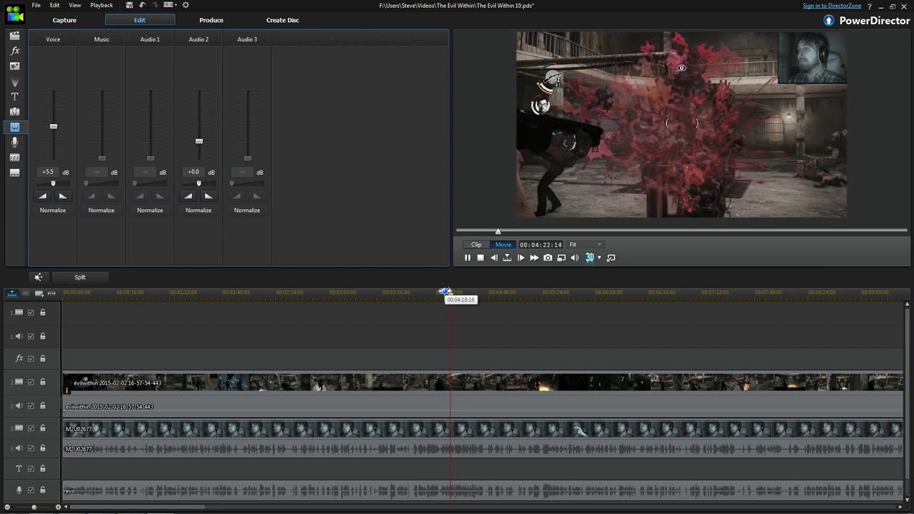
key("space")
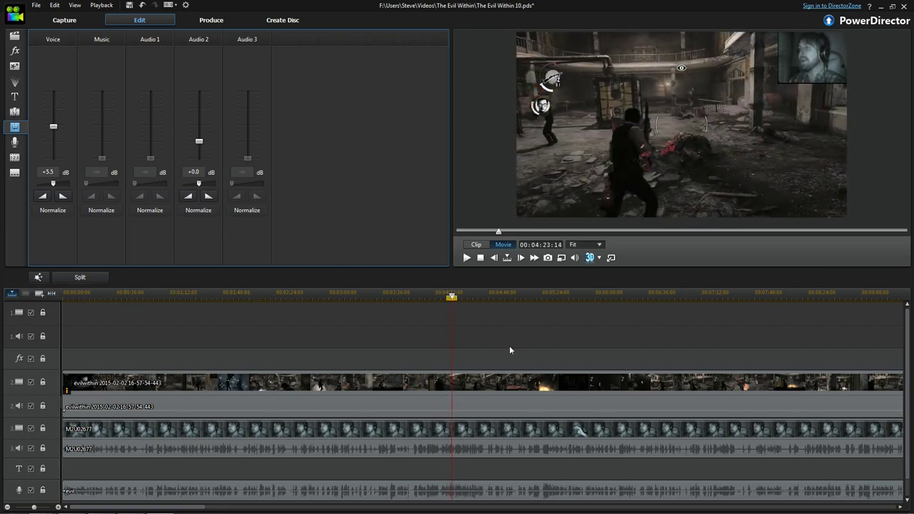
Step: Select the gameplay clip and lower its Audio 2 level to -3 dB at the project start
left_click(395, 293)
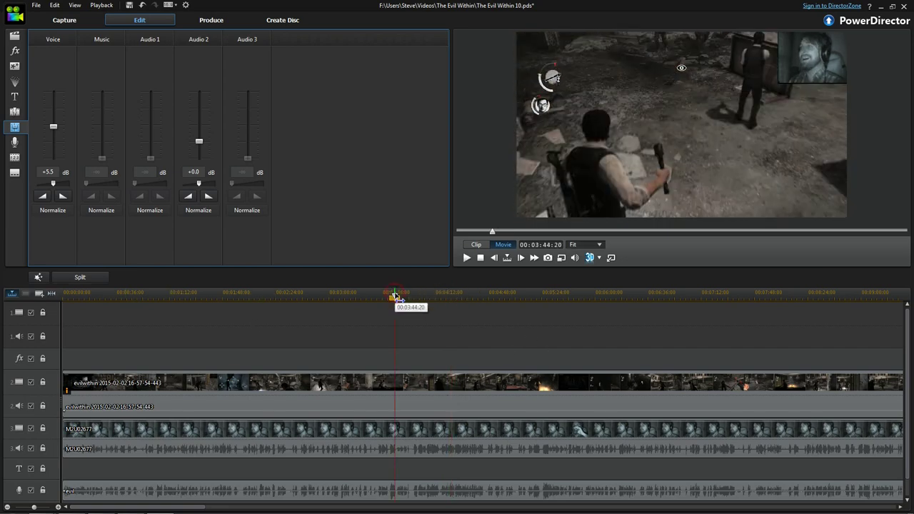
left_click(233, 408)
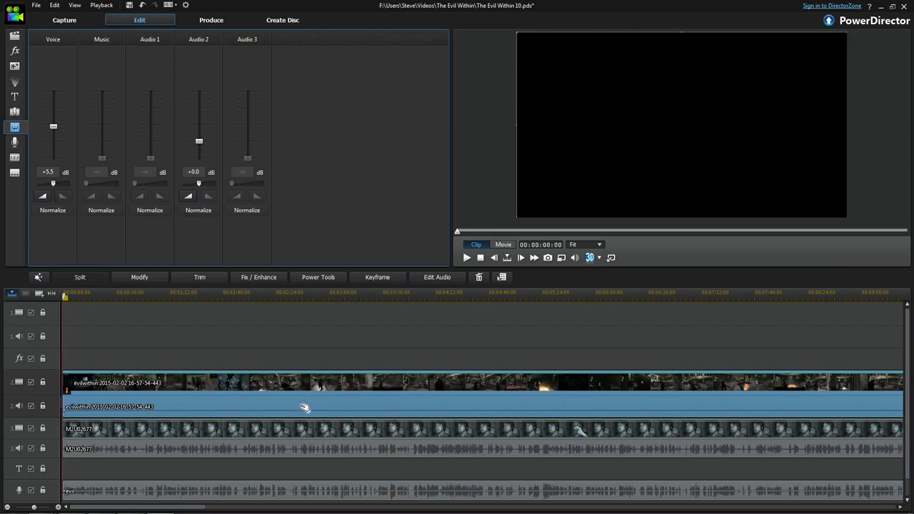
left_click(201, 172)
type("-")
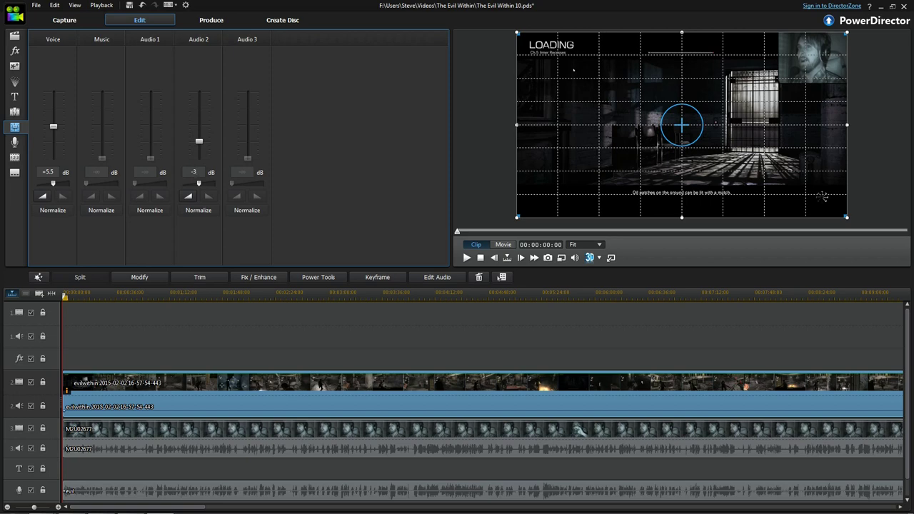
type("3")
key("Return")
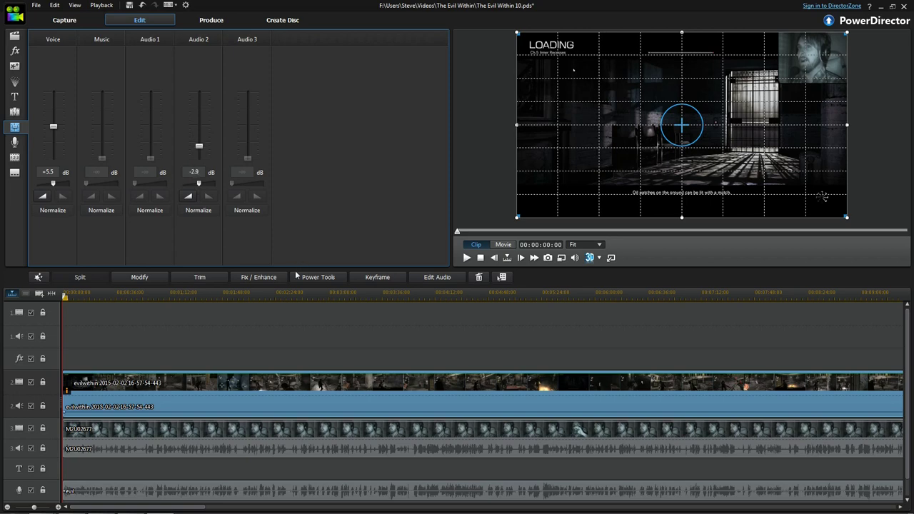
Step: Set the gameplay clip's Audio 2 level to -2.9 dB at the end of the movie
key("End")
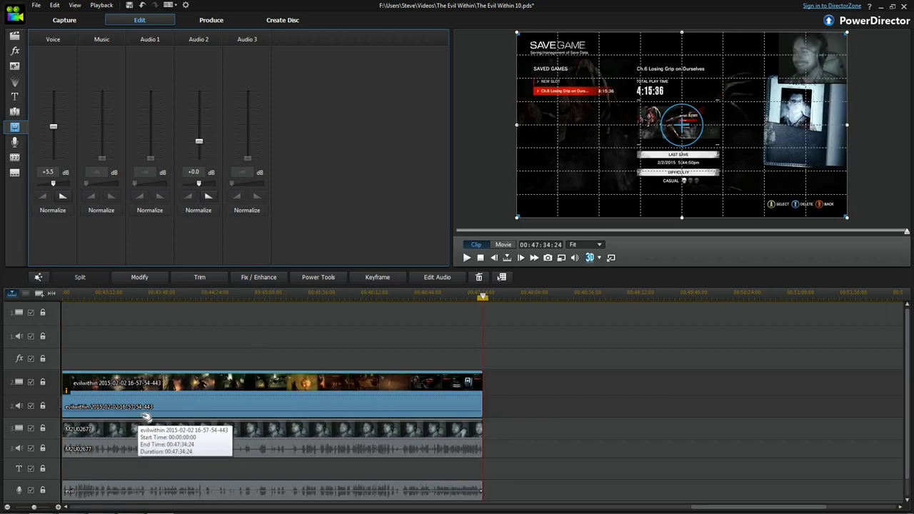
left_click(201, 172)
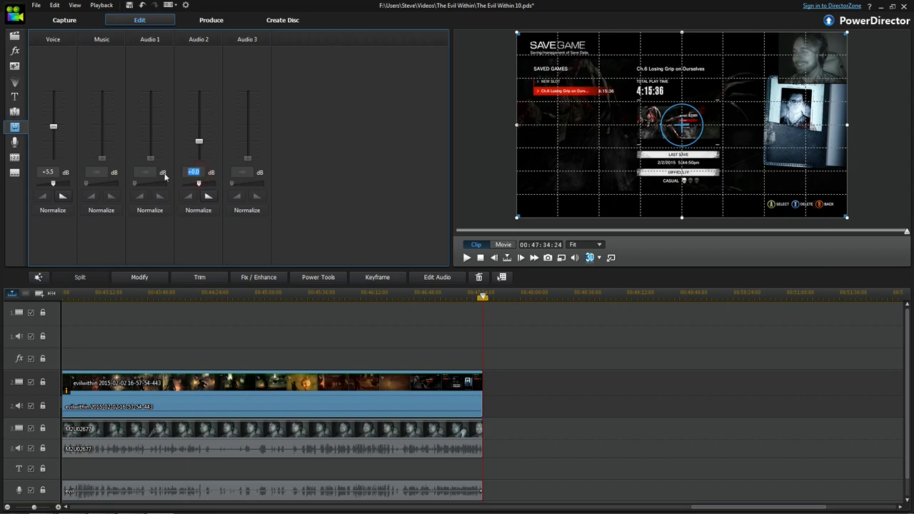
type("3")
key("Return")
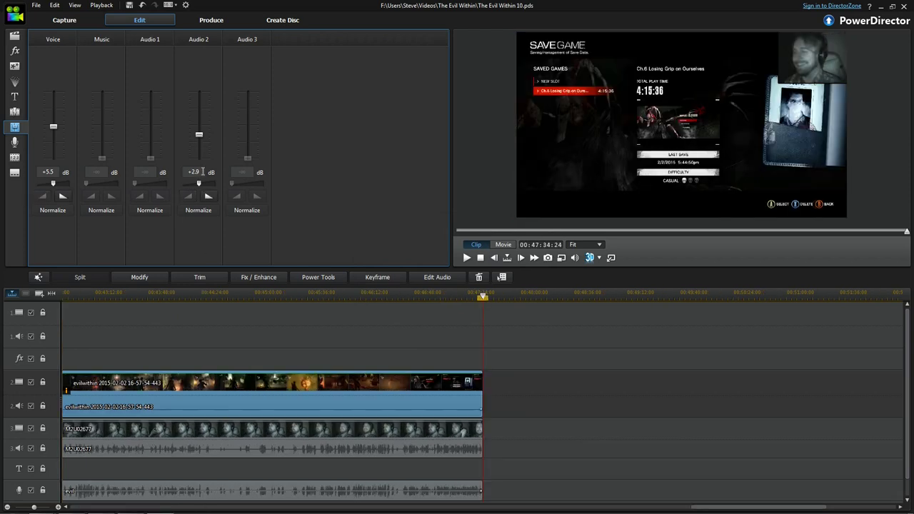
left_click(193, 172)
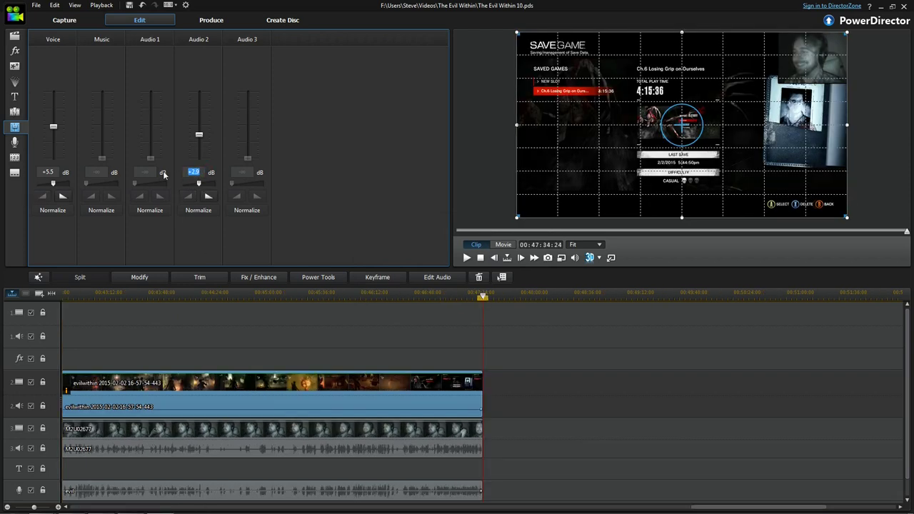
type("-2.9")
key("Return")
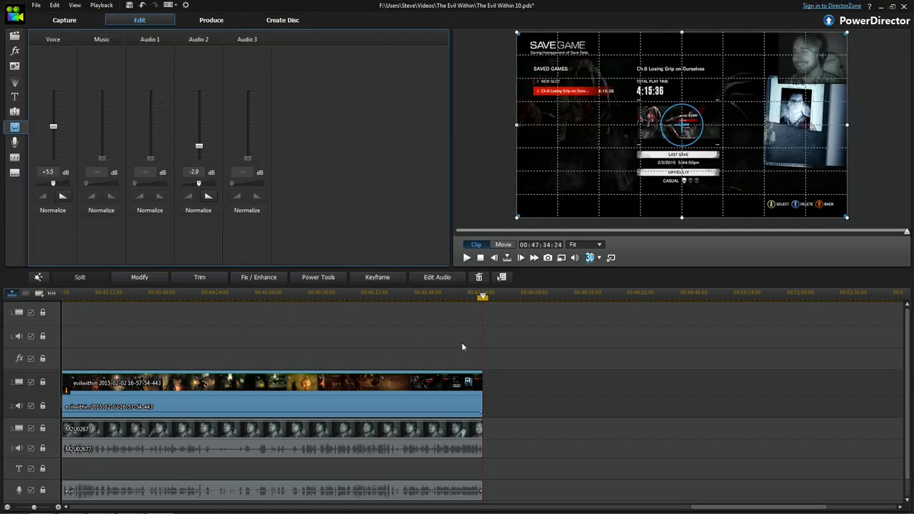
Step: Play the movie from about 00:04:05:19 to 00:04:14:15 to check the voice against the lowered gameplay audio
key("Home")
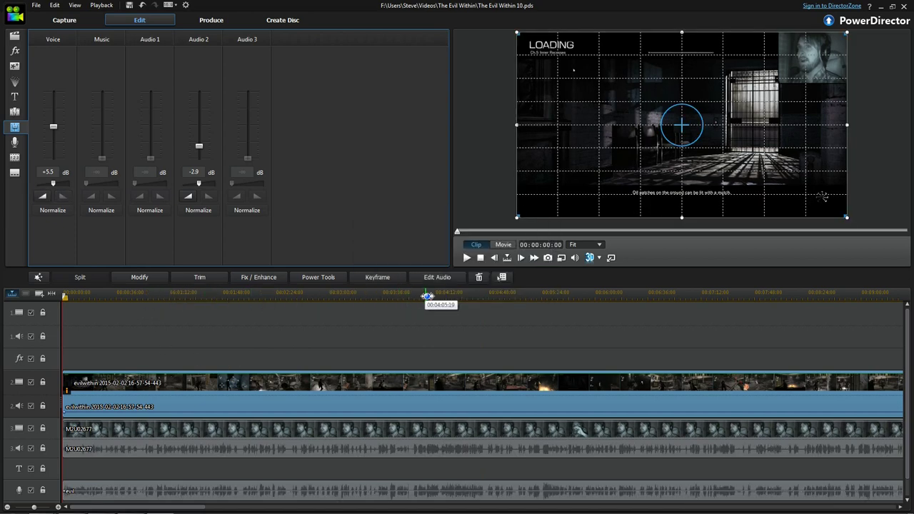
left_click(428, 295)
key("space")
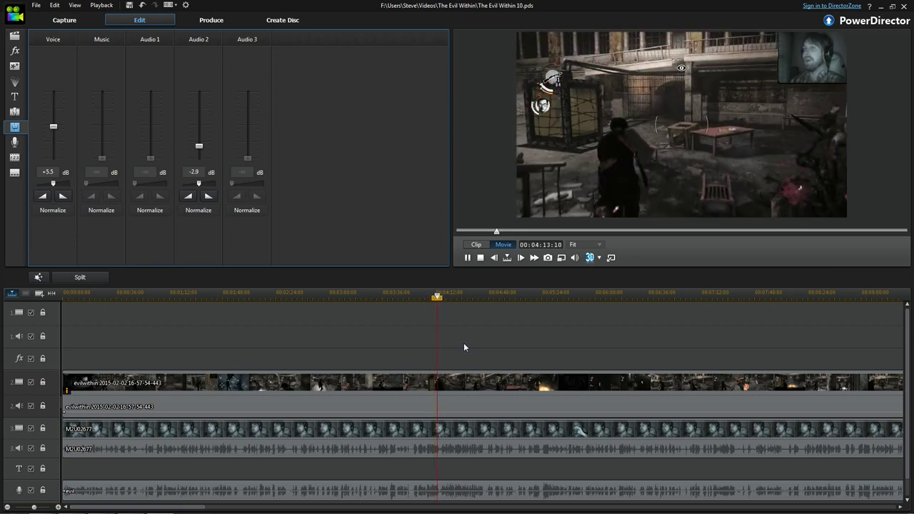
key("space")
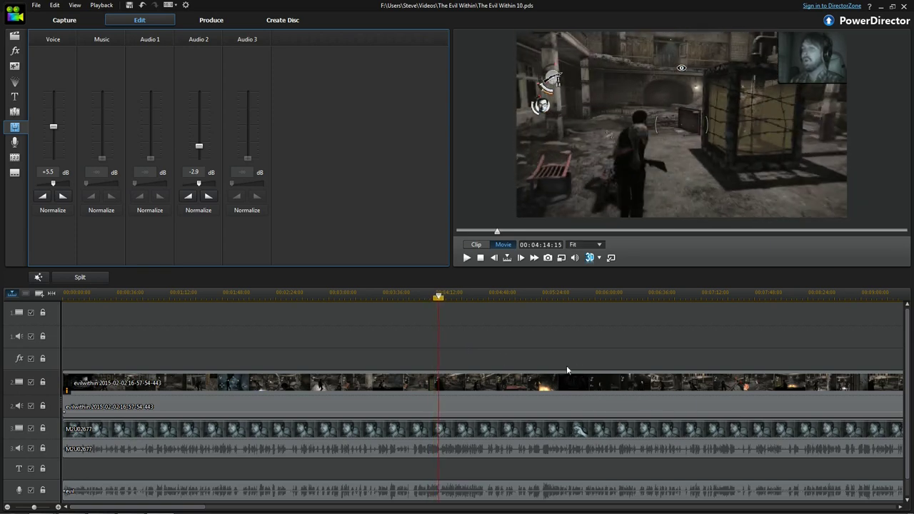
Step: Play the movie near its end from 00:45:30:15 and stop at 00:45:47:09 to check the audio balance there
scroll(567, 365, "down", 2)
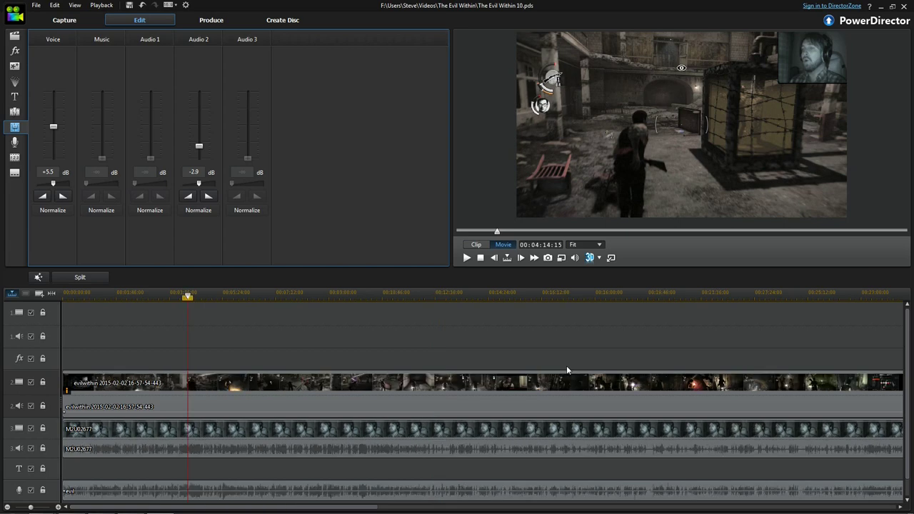
scroll(628, 360, "down", 2)
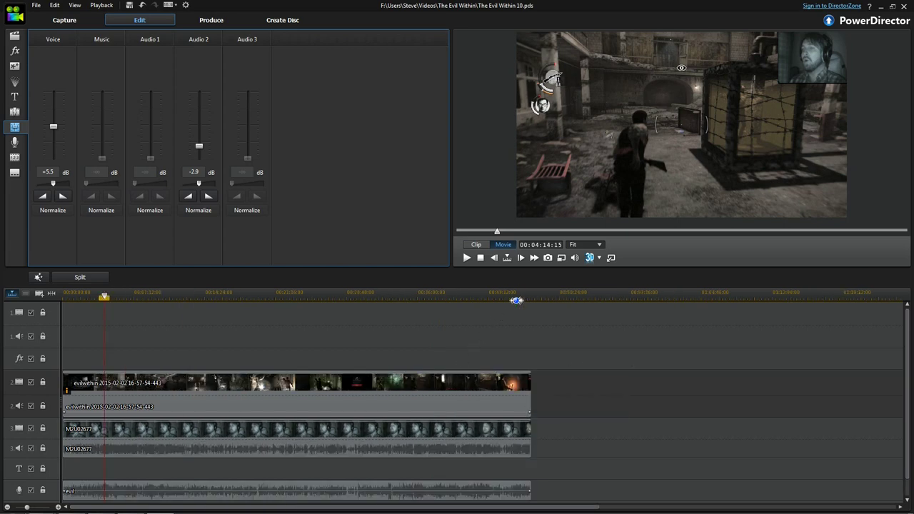
left_click(518, 293)
scroll(540, 386, "up", 4)
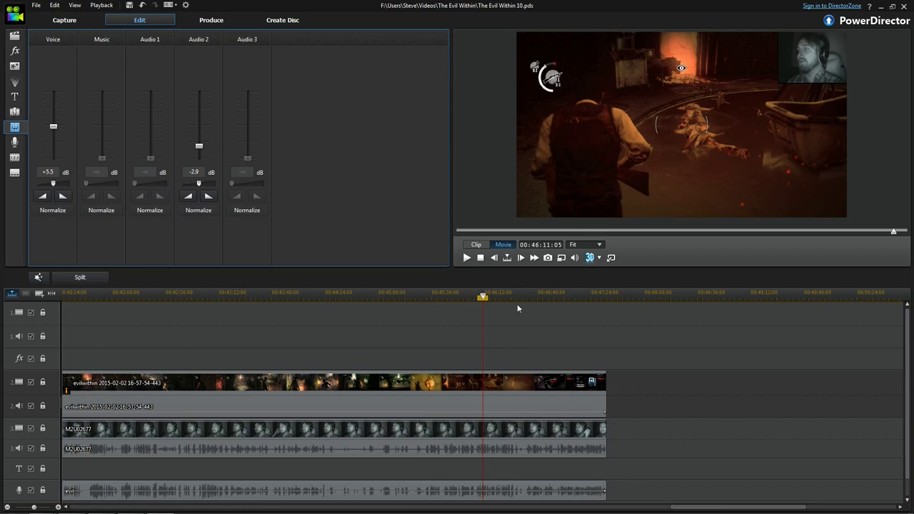
left_click(424, 293)
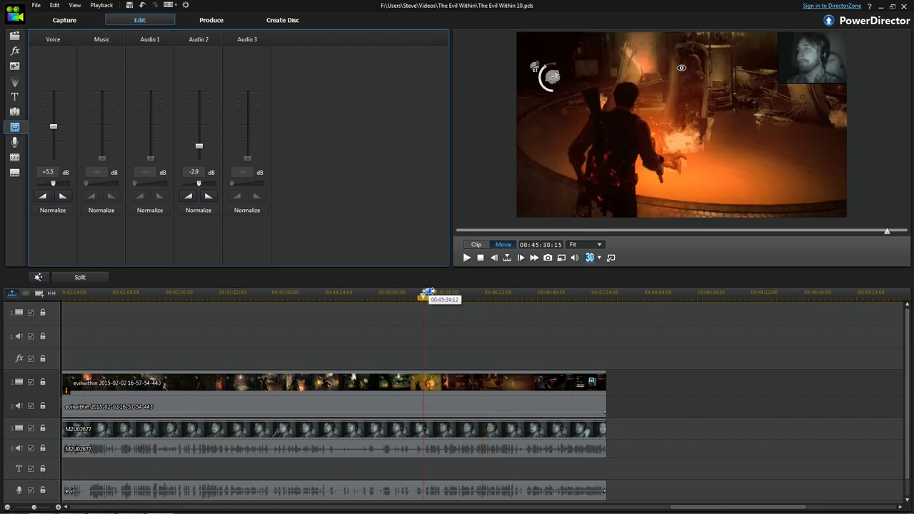
key("space")
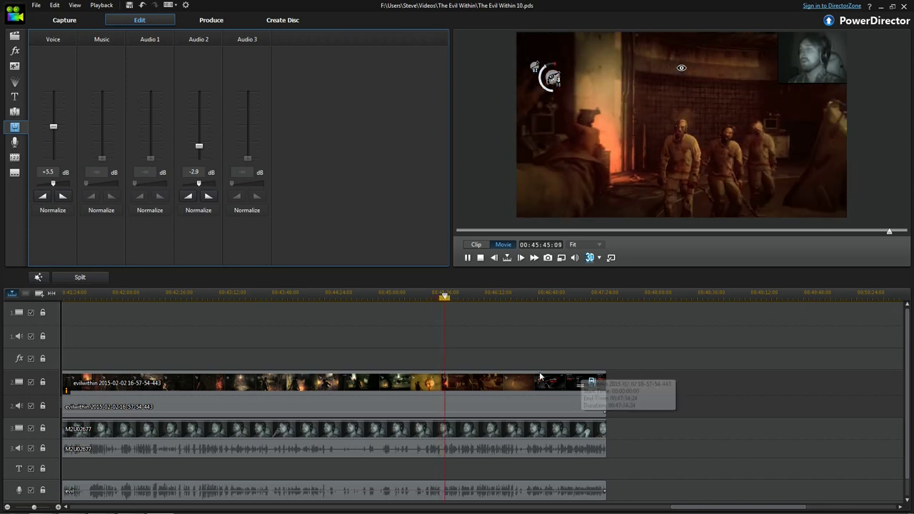
left_click(447, 292)
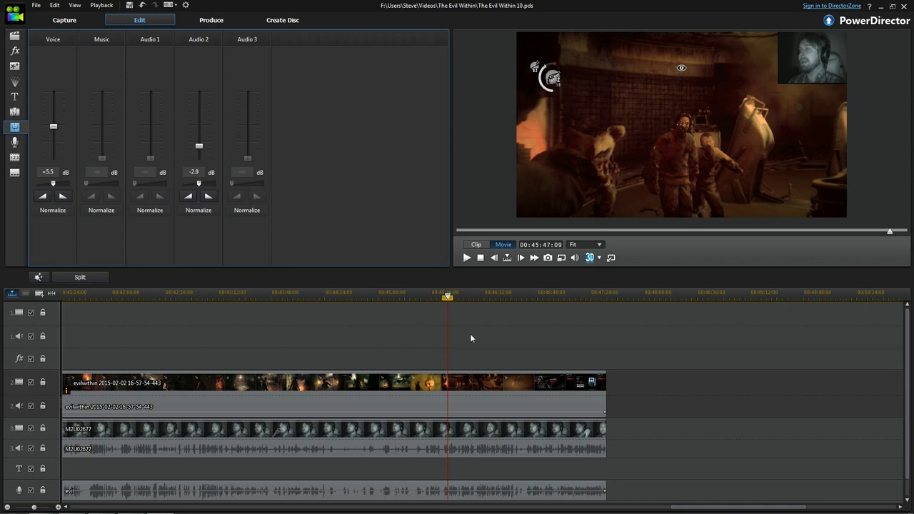
Step: Return to the media library and scan the movie from its start through 00:19:42:17 and 00:25:04:11 to 00:24:35:12
key("Home")
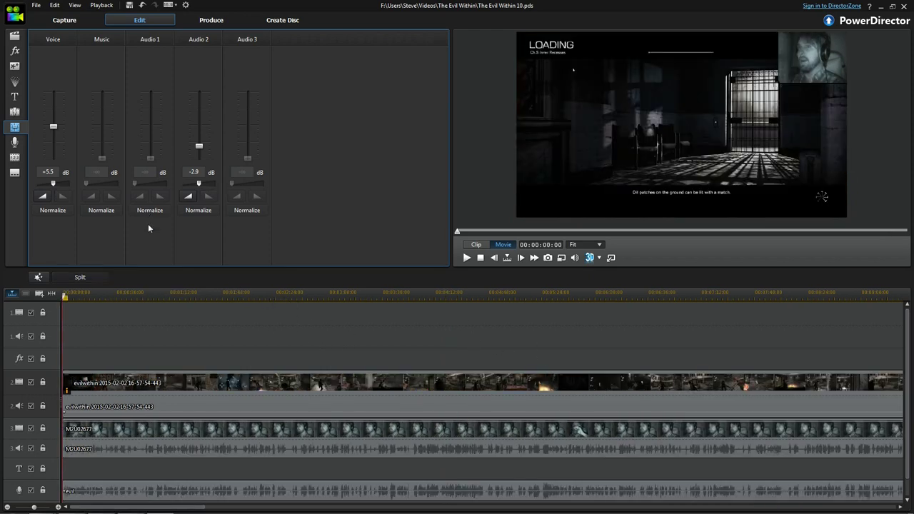
left_click(15, 37)
scroll(398, 340, "down", 5)
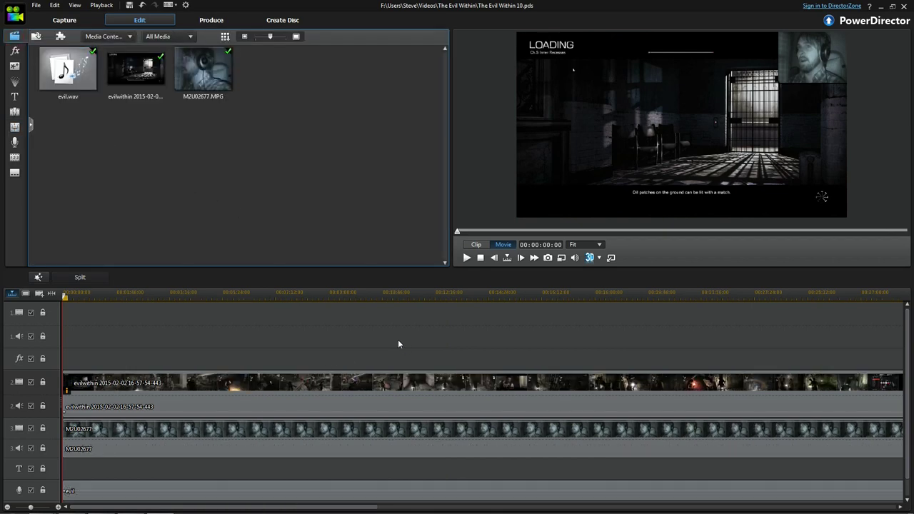
left_click(257, 295)
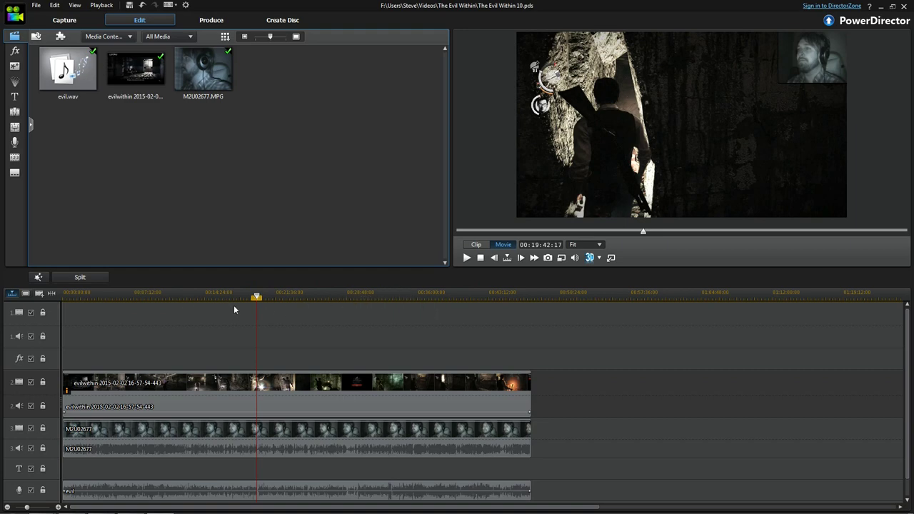
left_click(309, 292)
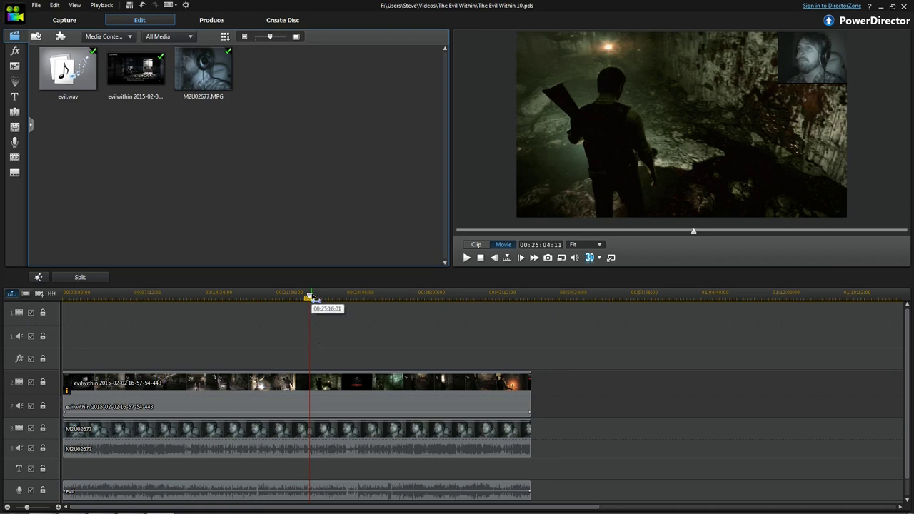
left_click_drag(310, 297, 305, 298)
Step: Go through the frames at 00:23:01:11, 00:23:58:19 and 00:24:24:13, playing the last section up to 00:24:27:13
scroll(310, 320, "up", 2)
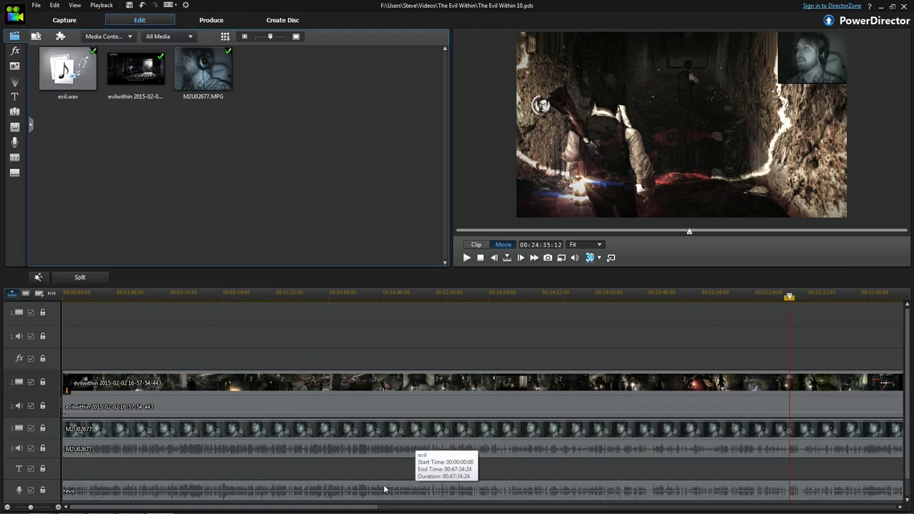
left_click_drag(326, 507, 505, 508)
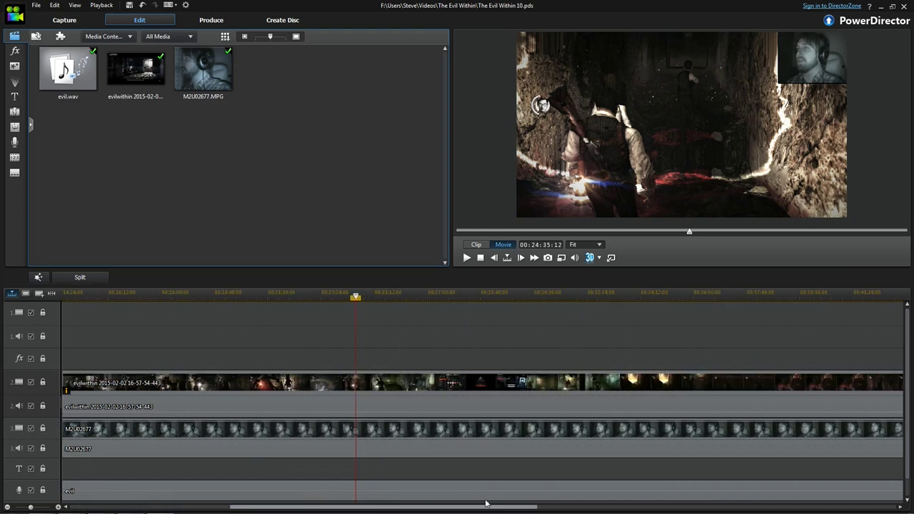
scroll(351, 305, "up", 2)
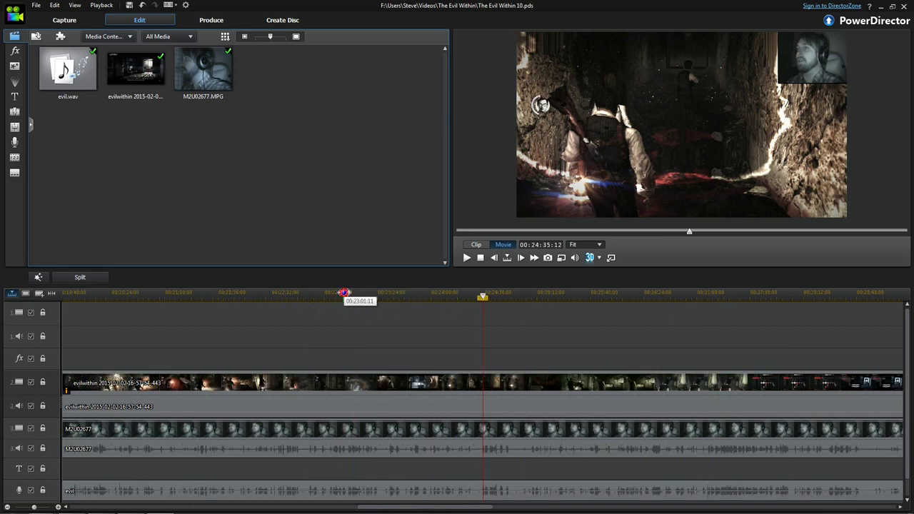
left_click(344, 293)
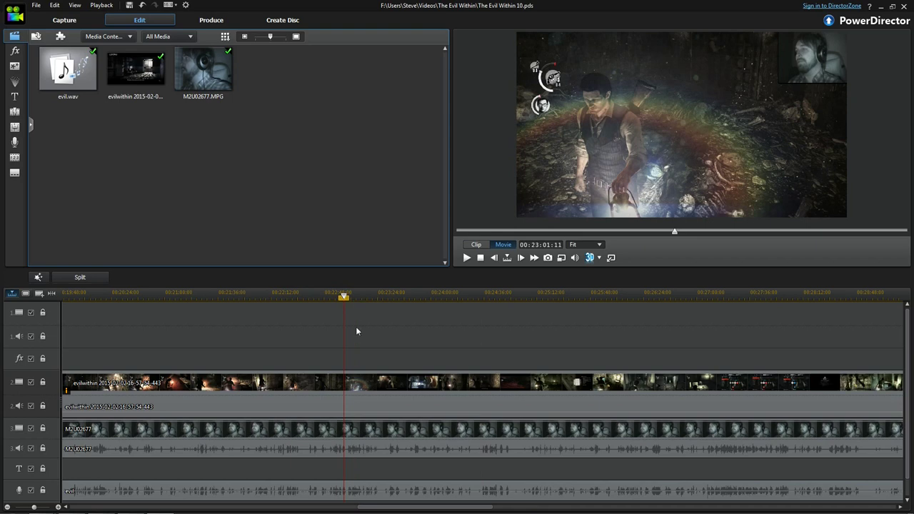
left_click(428, 292)
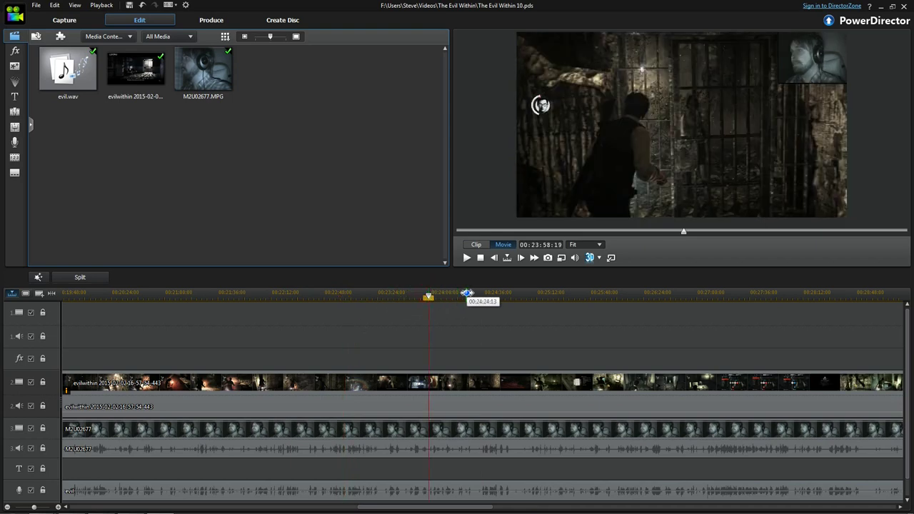
left_click(466, 294)
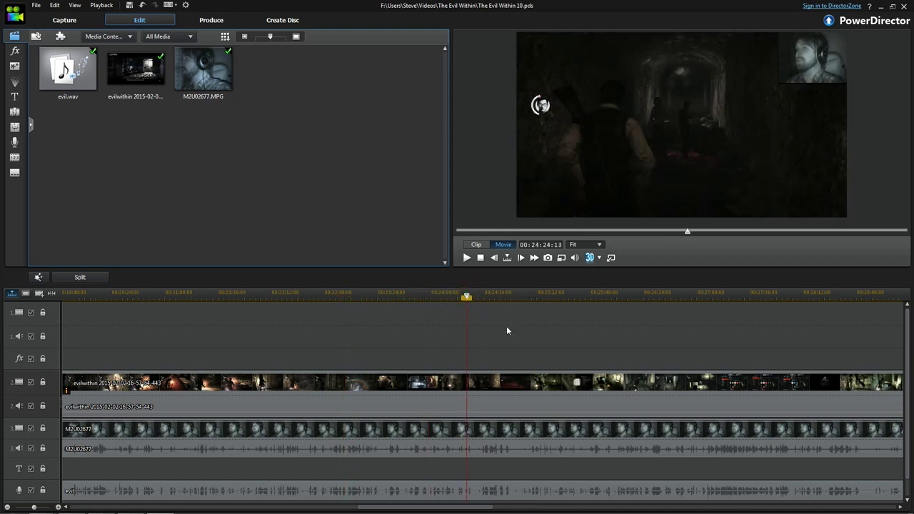
scroll(506, 325, "down", 3)
key("space")
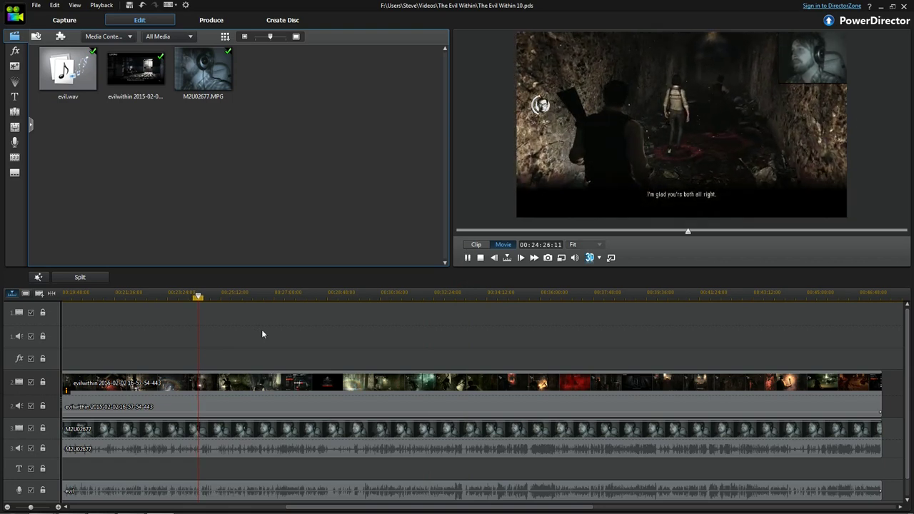
key("space")
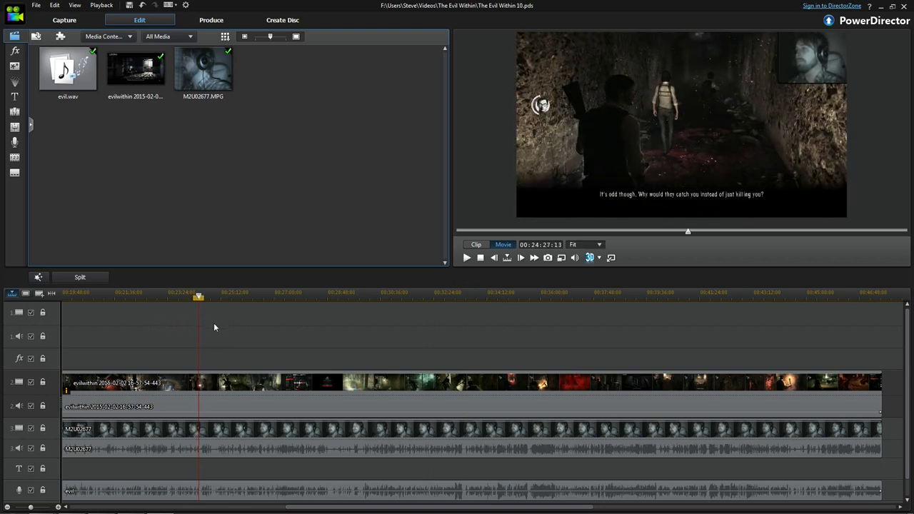
Step: Examine the scenes at 00:23:36:05 and 00:23:50:18, ending with playback of the lantern scene up to 00:24:58:16
left_click(173, 293)
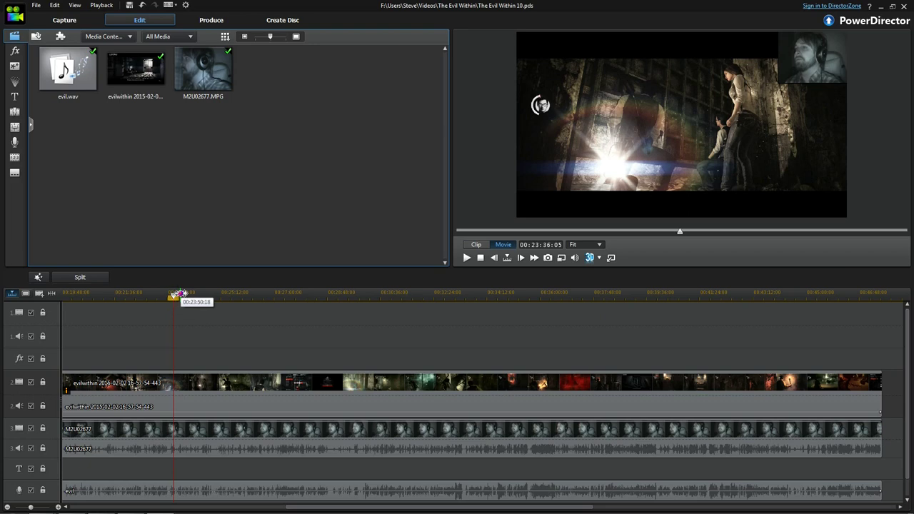
left_click(181, 293)
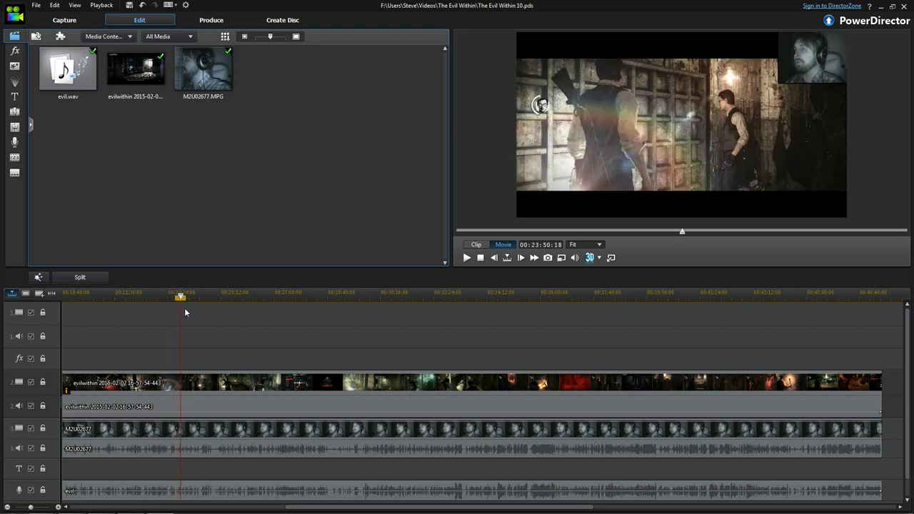
left_click_drag(206, 295, 208, 295)
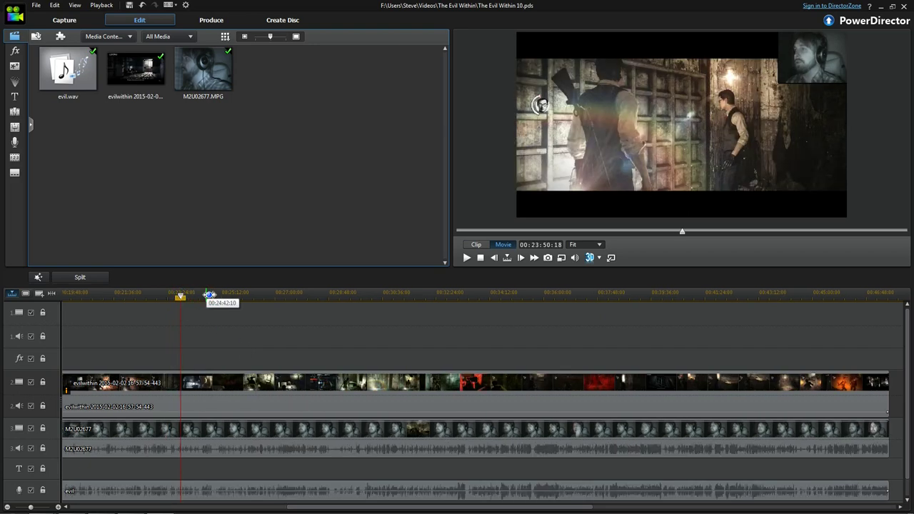
left_click(210, 294)
key("space")
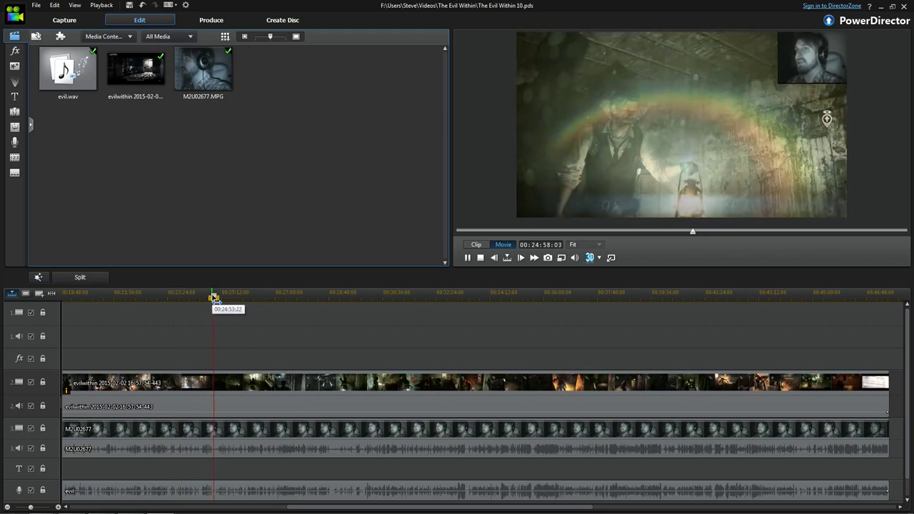
key("space")
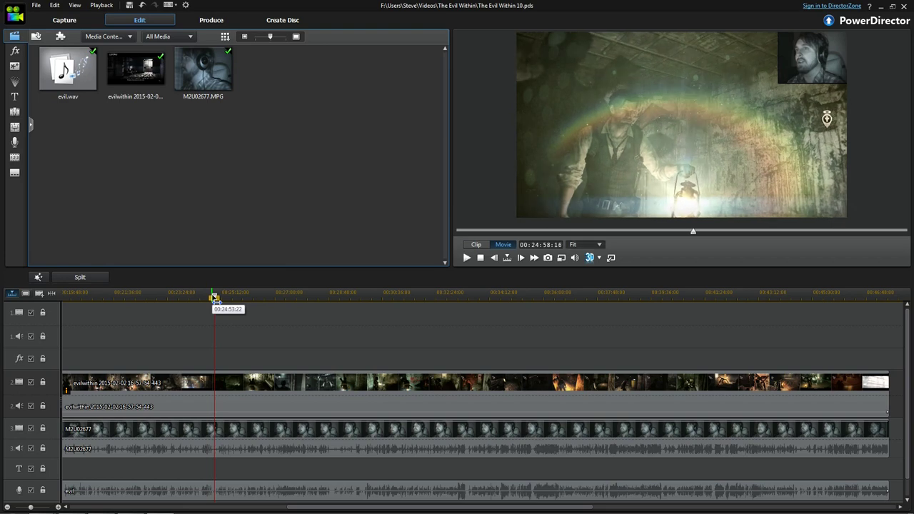
Step: Split all tracks at 00:24:58:16, play on to 00:25:04:16 and check the frames at 00:28:05:05 and 00:27:32:17
left_click(72, 281)
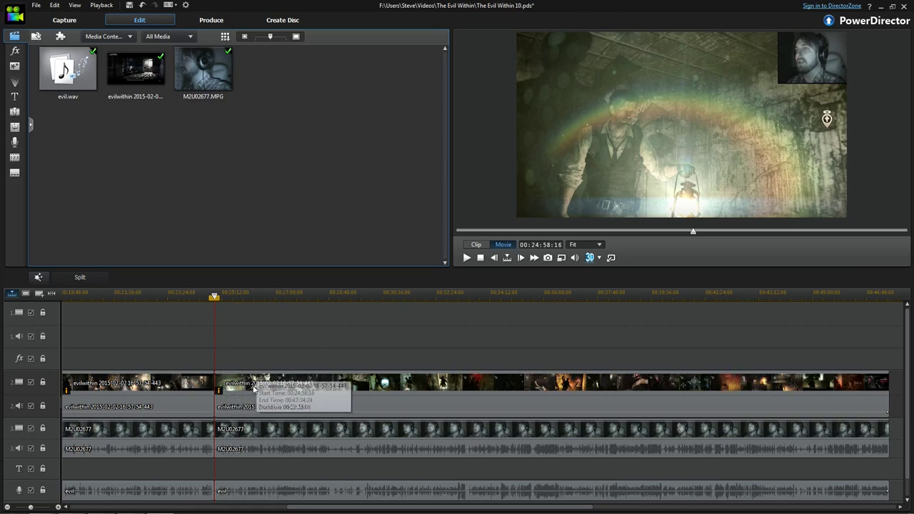
key("space")
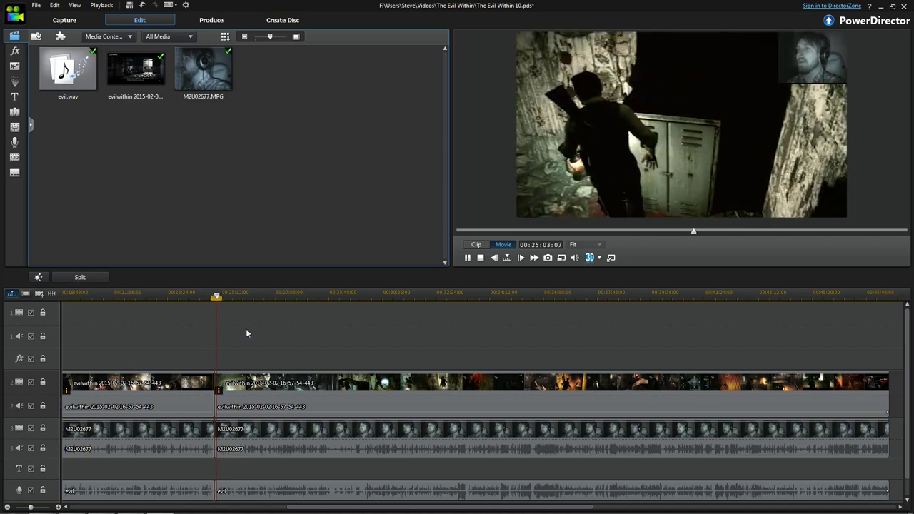
key("space")
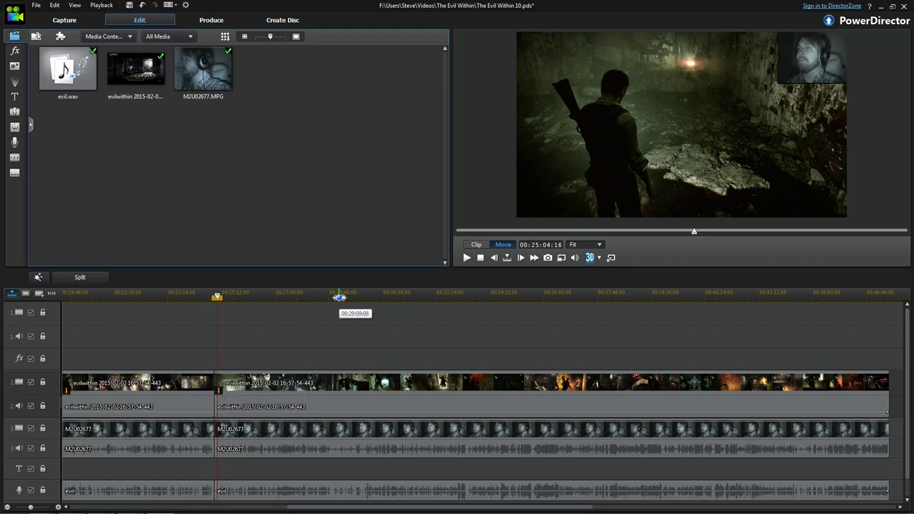
left_click(307, 294)
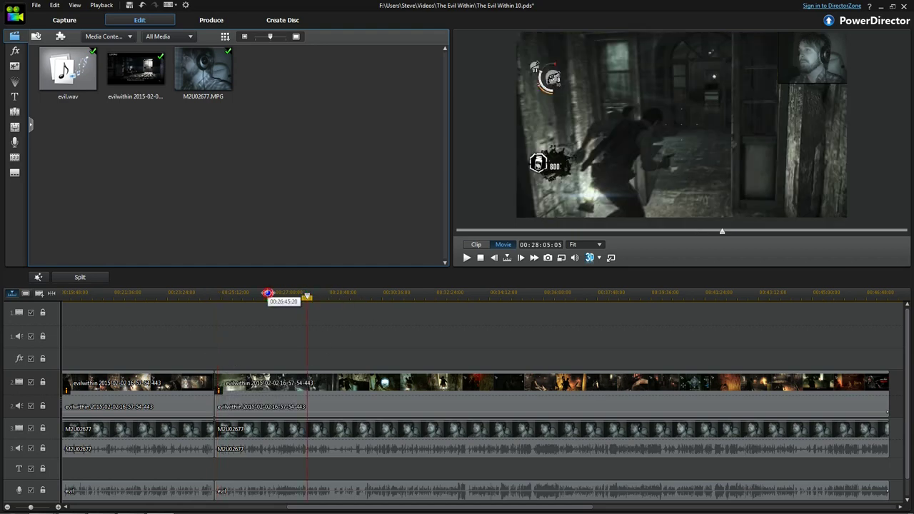
left_click(290, 295)
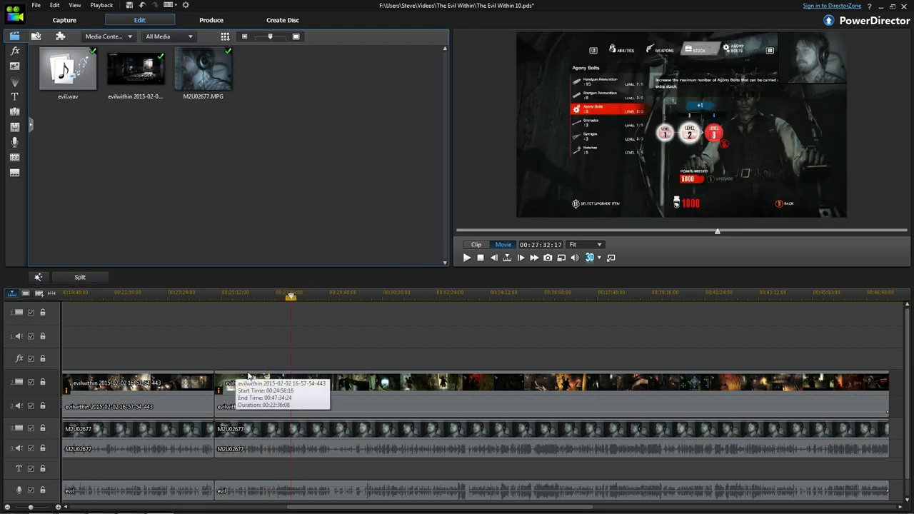
Step: Save the split project, delete all clips after the split and save The Evil Within 10 with only the first part
key("Home")
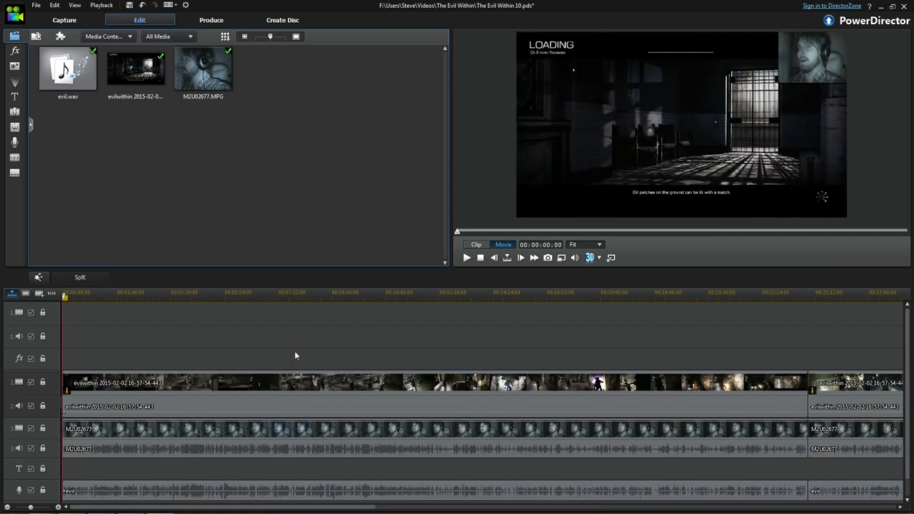
scroll(295, 355, "down", 3)
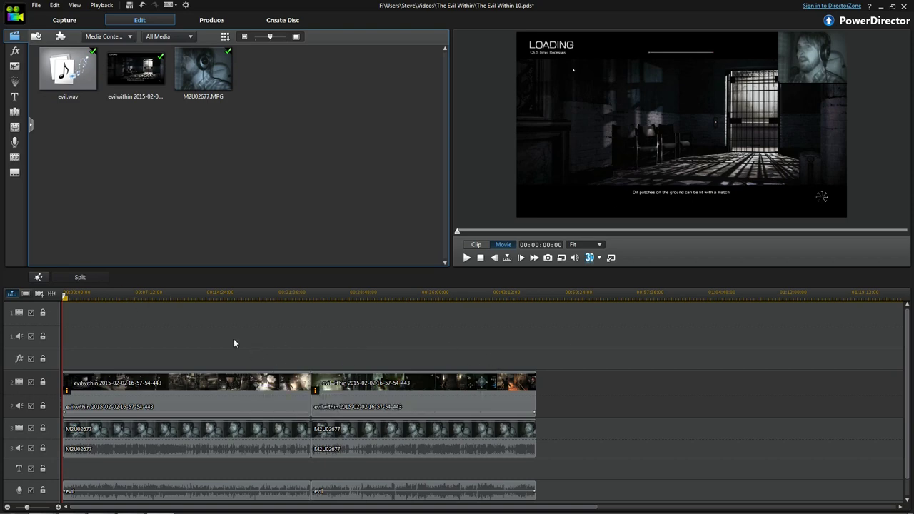
key("ctrl+s")
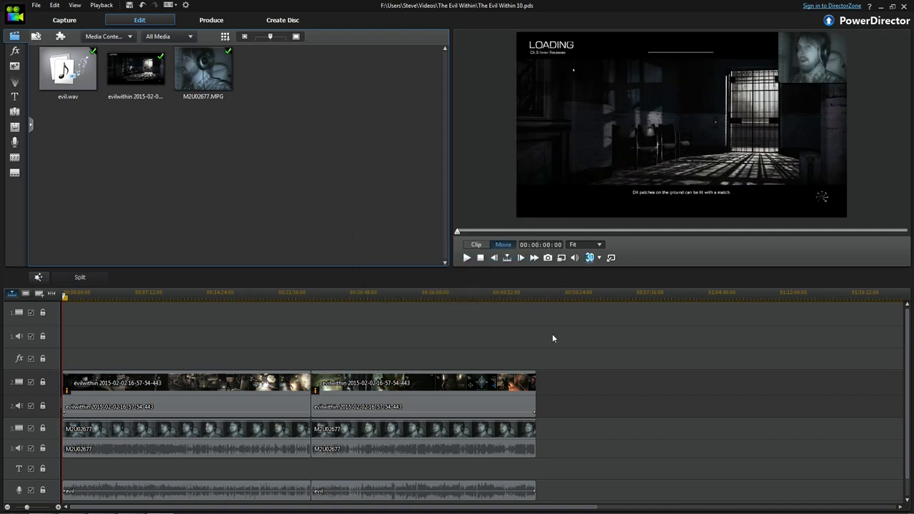
left_click_drag(588, 336, 392, 500)
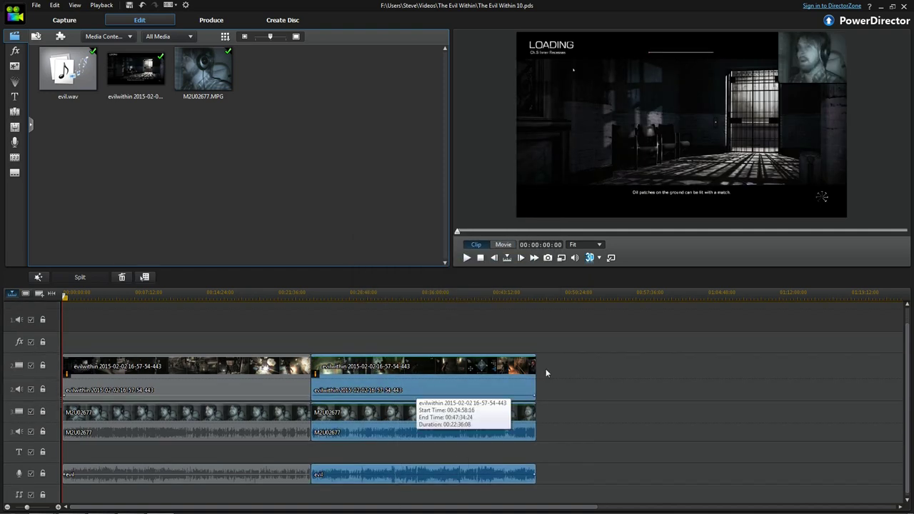
key("Delete")
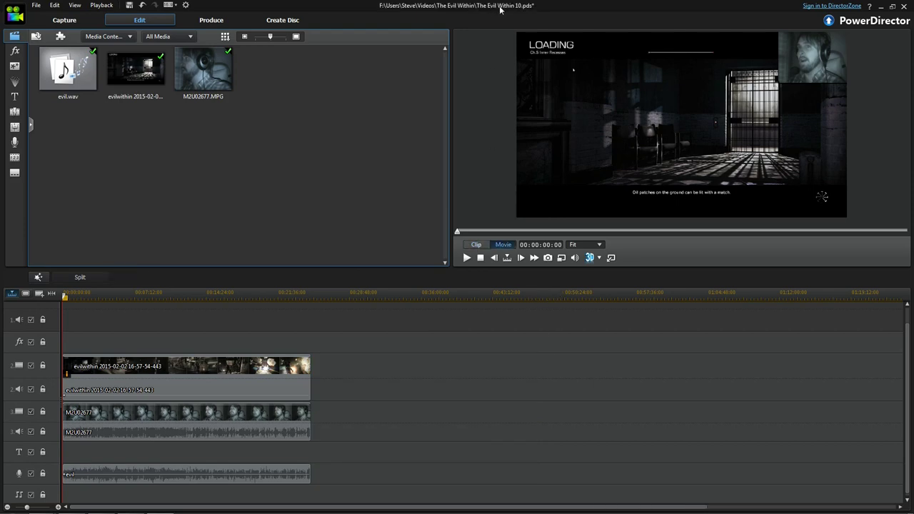
key("ctrl+s")
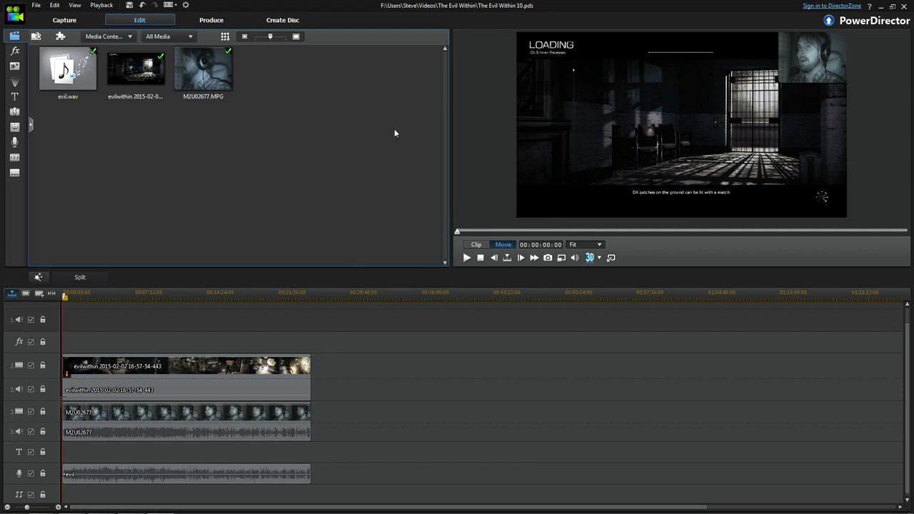
Step: Undo the last deletion and delete all clips before the split instead, keeping only the second part
key("ctrl+z")
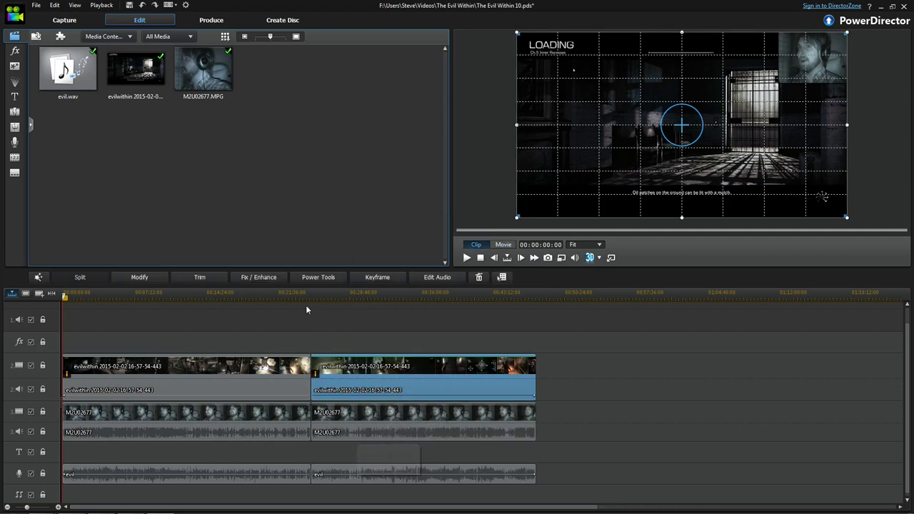
left_click_drag(297, 316, 183, 487)
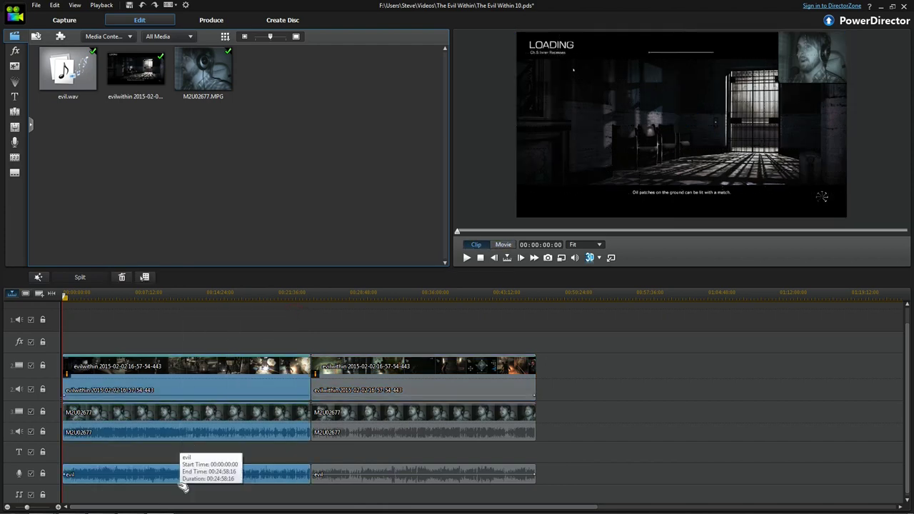
key("Delete")
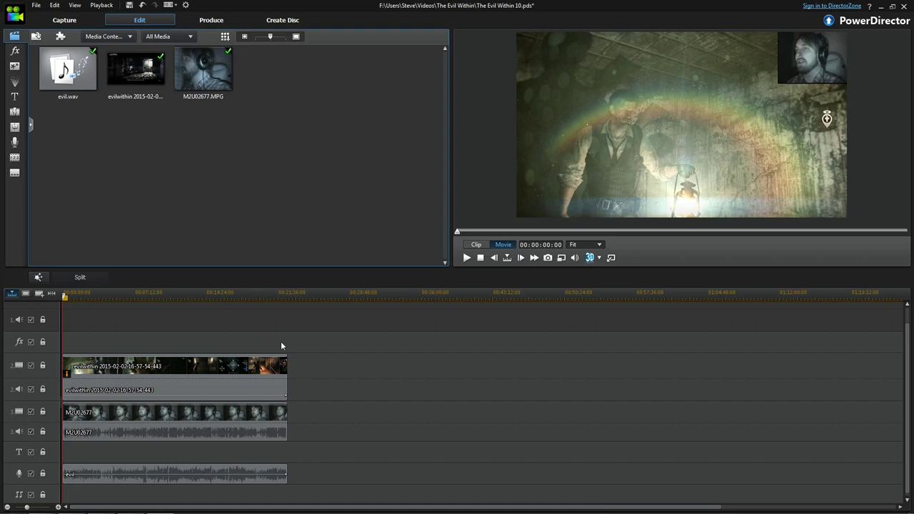
Step: Save the project under the new name The Evil Within 11.pds in The Evil Within folder
key("ctrl+shift+s")
left_click(408, 461)
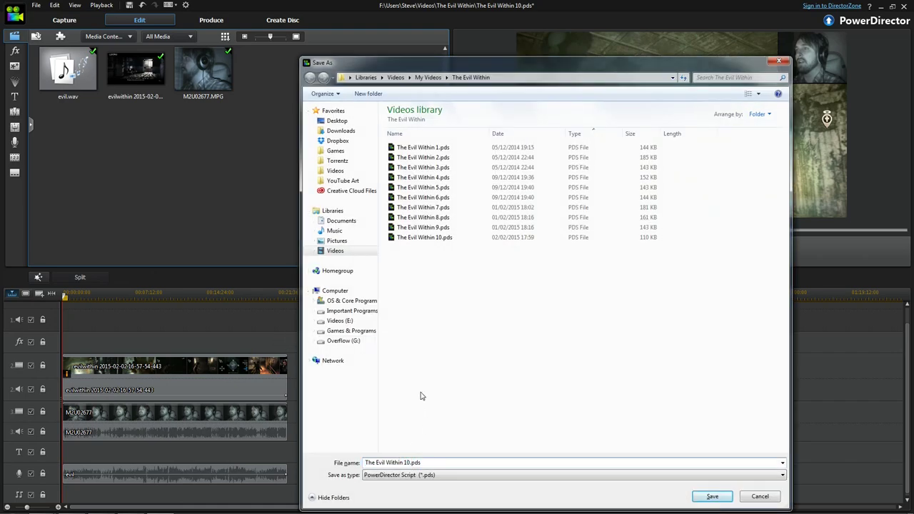
key("Return")
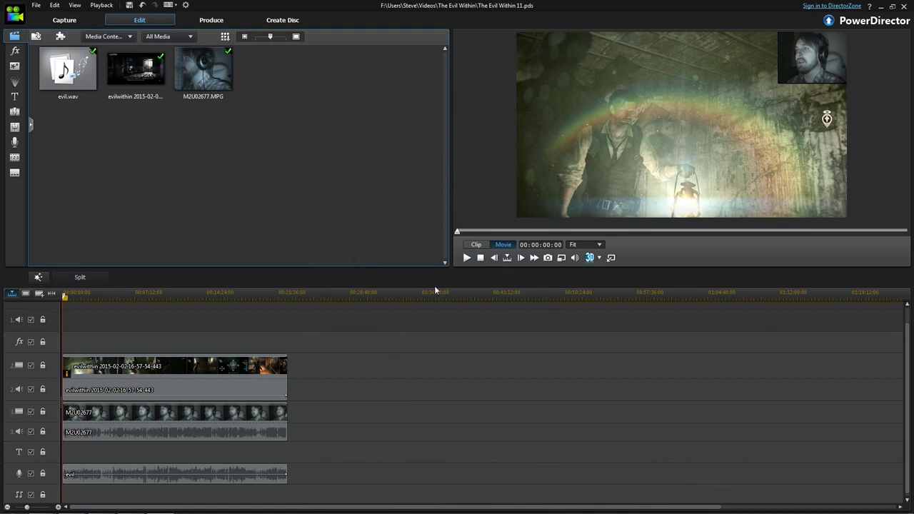
Step: Import OUTRO 3.mp4 from the #Templates folder into the media library and preview it
left_click_drag(129, 100, 233, 359)
left_click(35, 37)
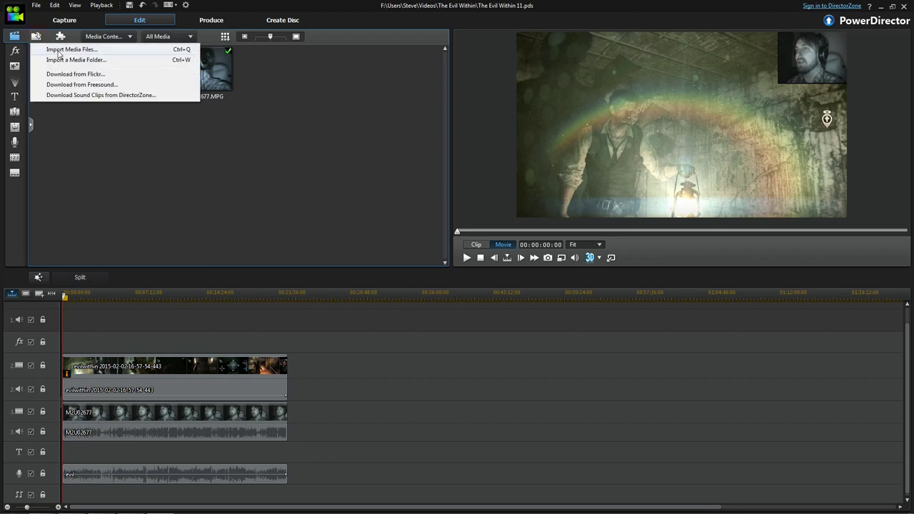
left_click(64, 49)
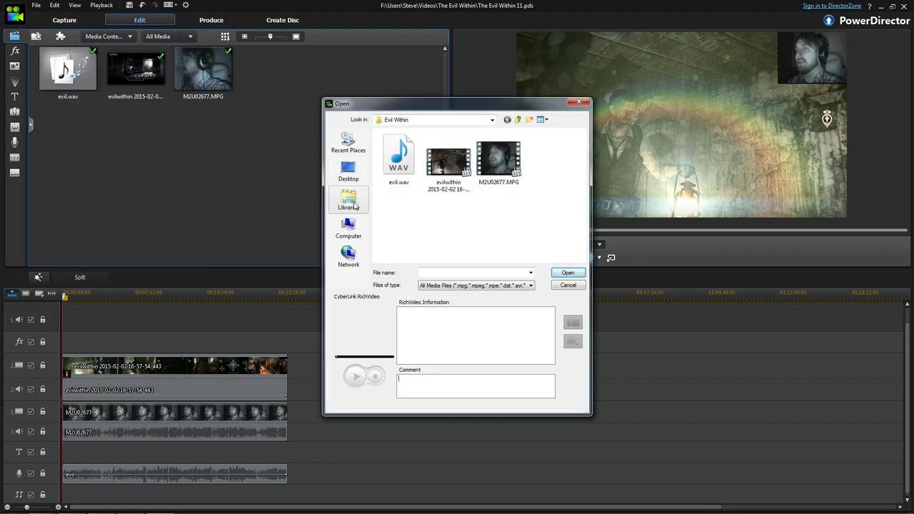
left_click(350, 202)
double_click(526, 175)
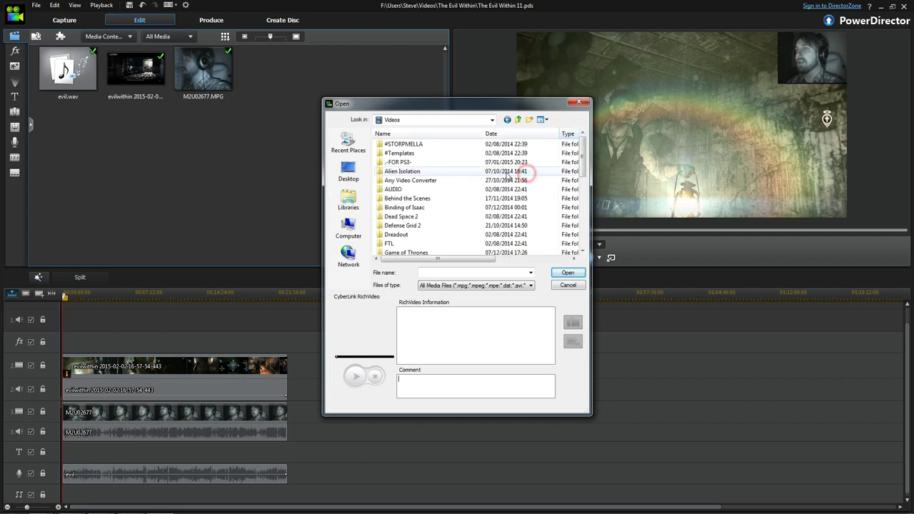
double_click(398, 153)
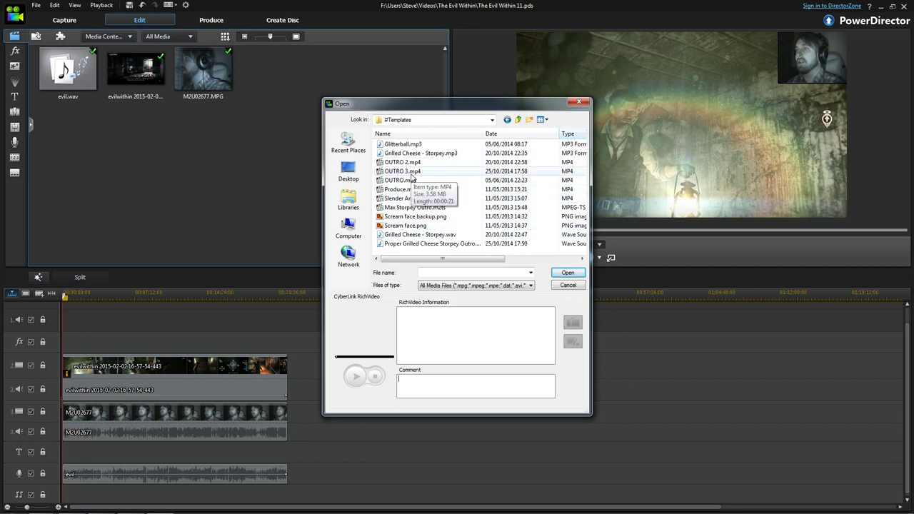
left_click(410, 173)
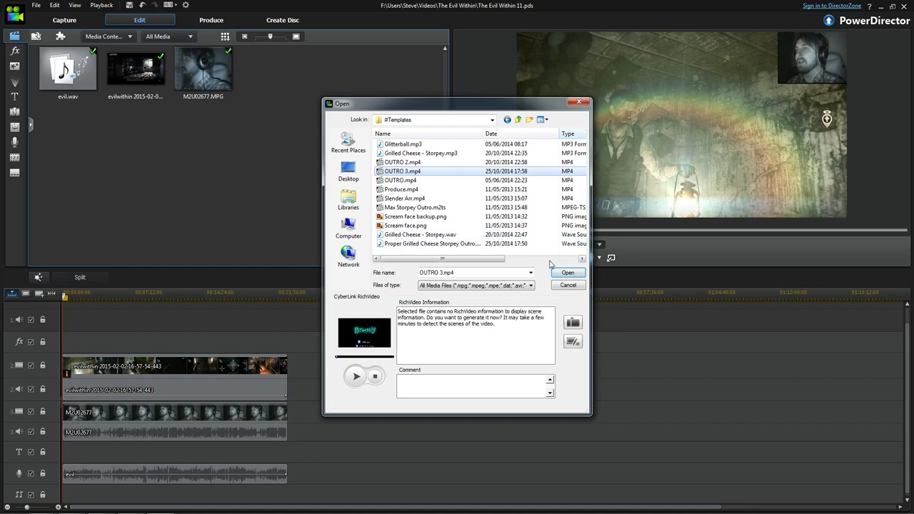
left_click(560, 274)
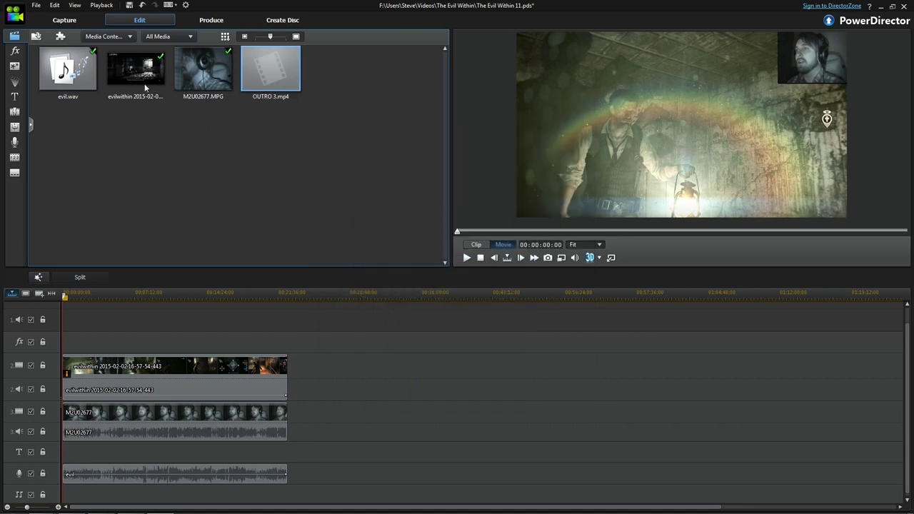
left_click(285, 73)
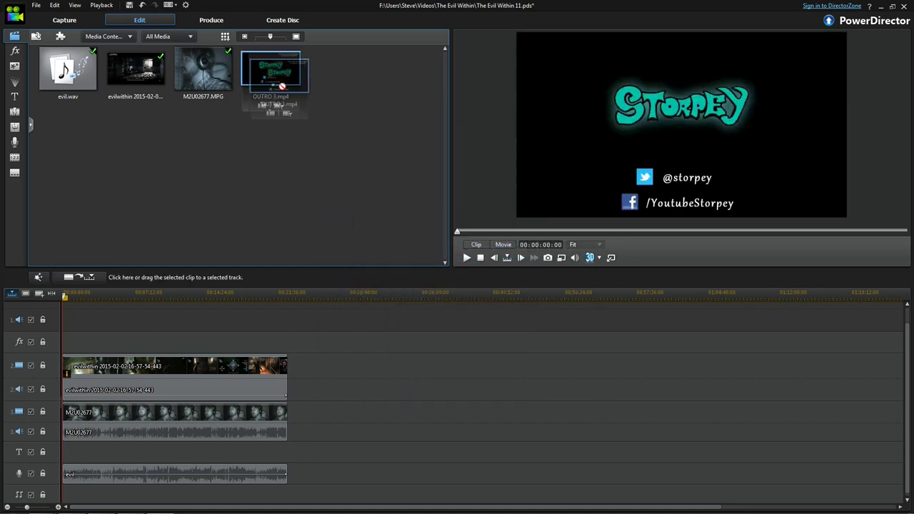
Step: Start another media import, browse to The Evil Within folder in My Videos and select Intro.mp4
left_click(35, 36)
left_click(52, 49)
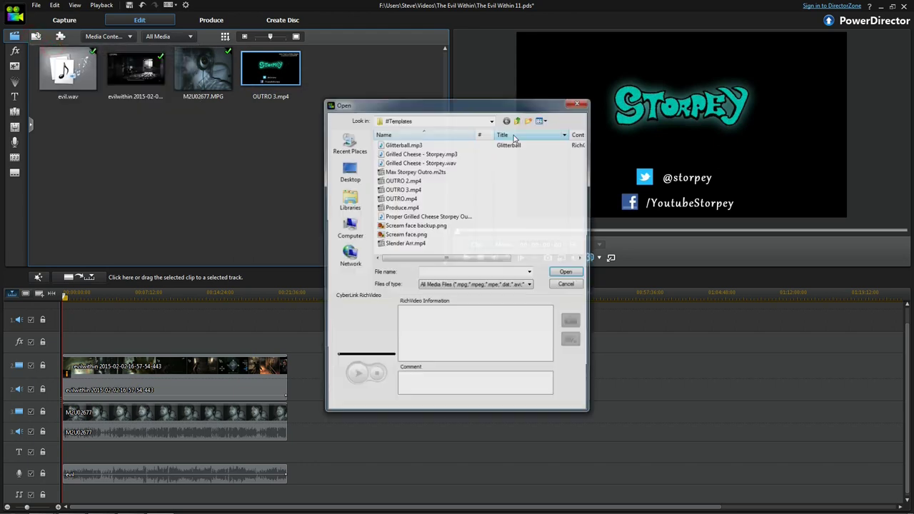
left_click(517, 119)
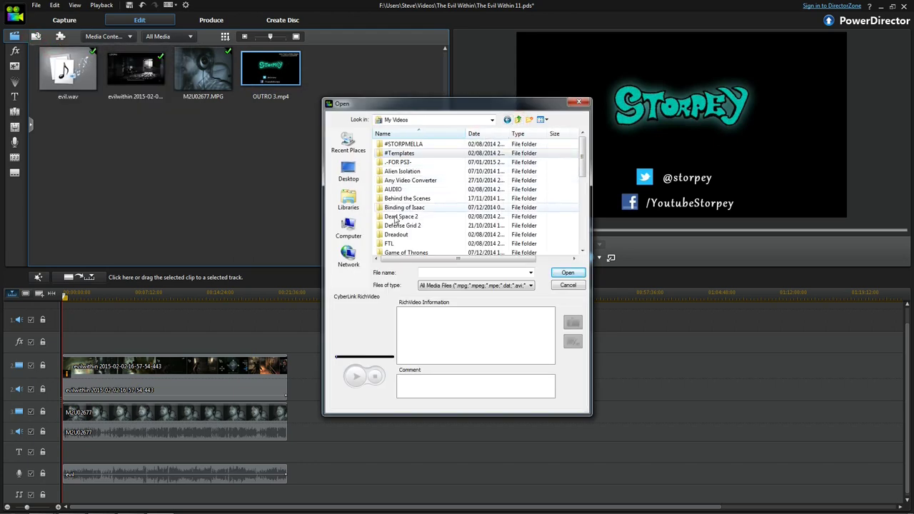
scroll(403, 236, "down", 4)
scroll(403, 241, "down", 1)
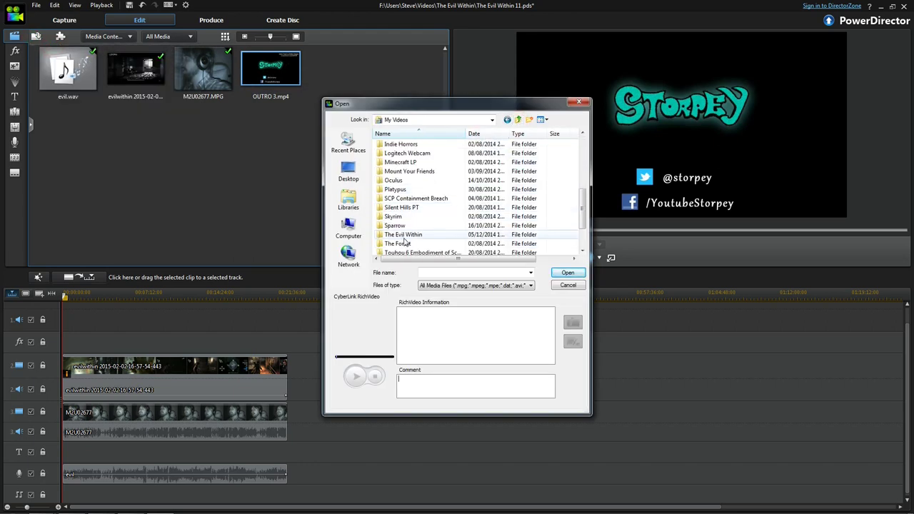
double_click(404, 241)
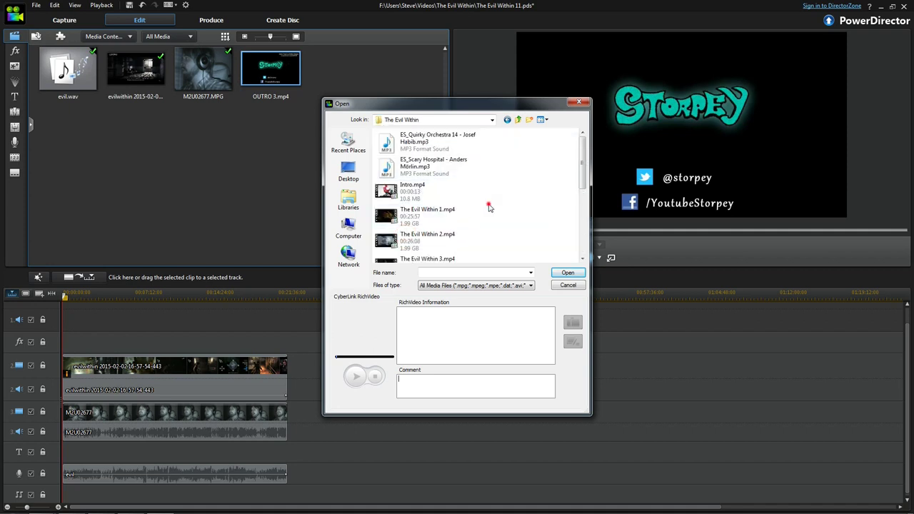
left_click(426, 191)
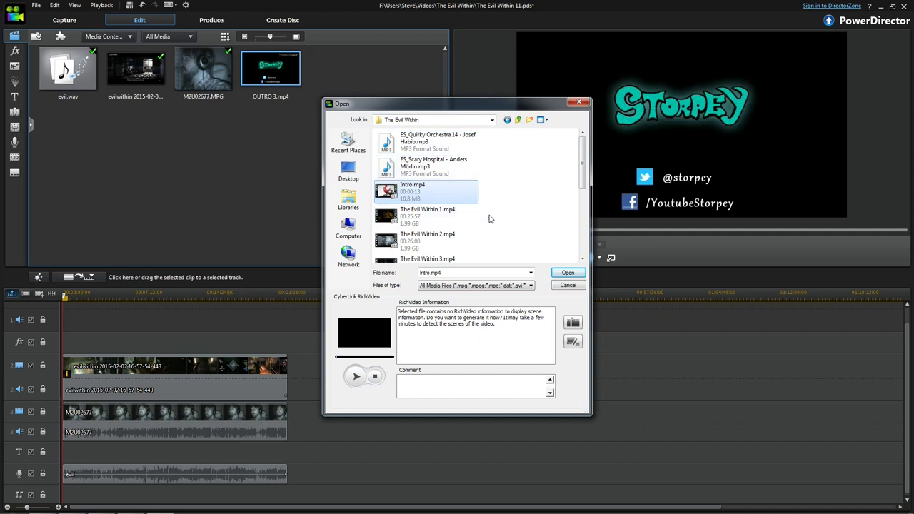
Step: Audition the ES_Quirky Orchestra 14 music file and select the ES_Scary Hospital file for comparison in the import dialog
left_click(429, 146)
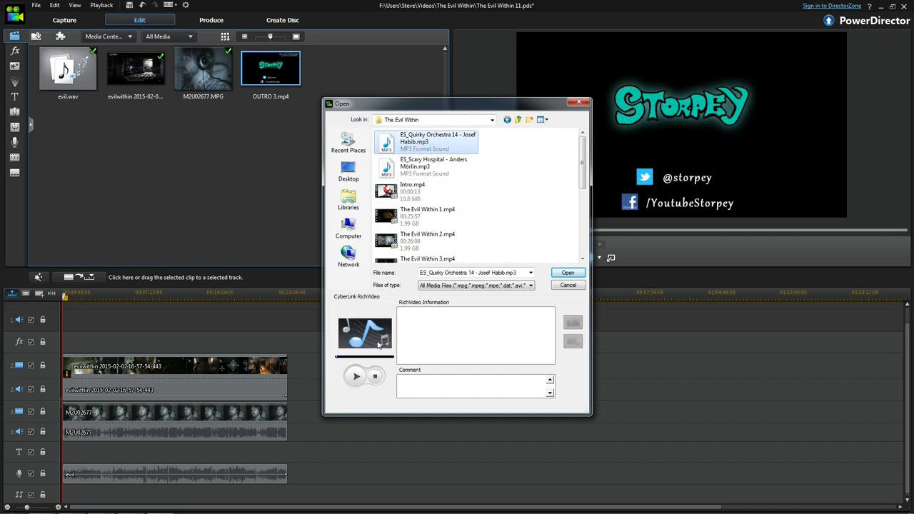
left_click(355, 377)
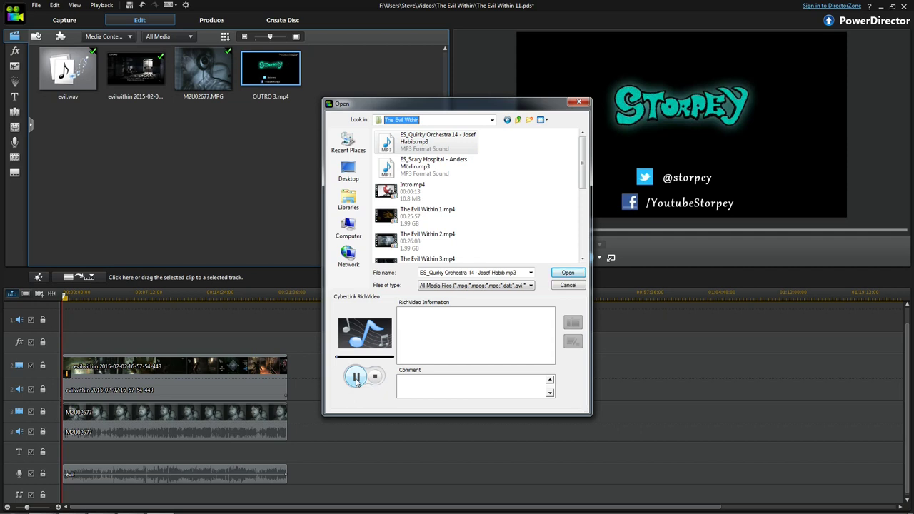
left_click(345, 357)
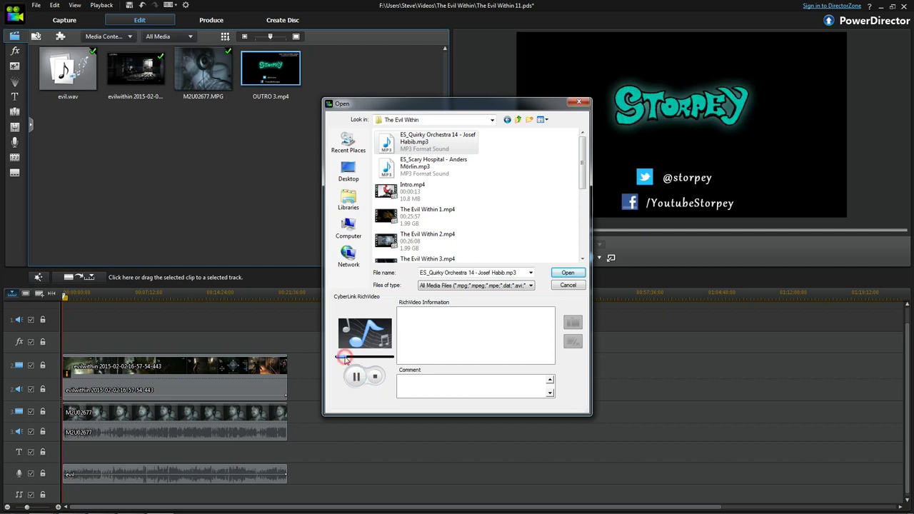
left_click(355, 377)
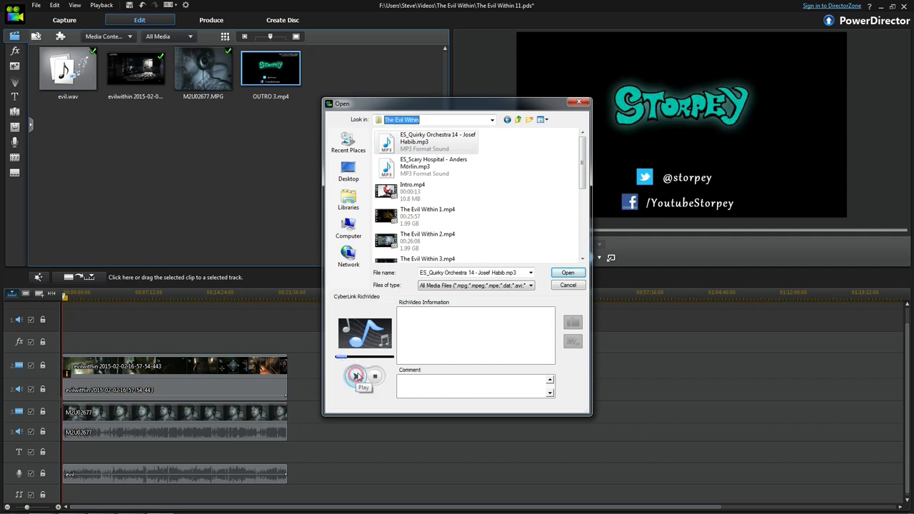
left_click(420, 166)
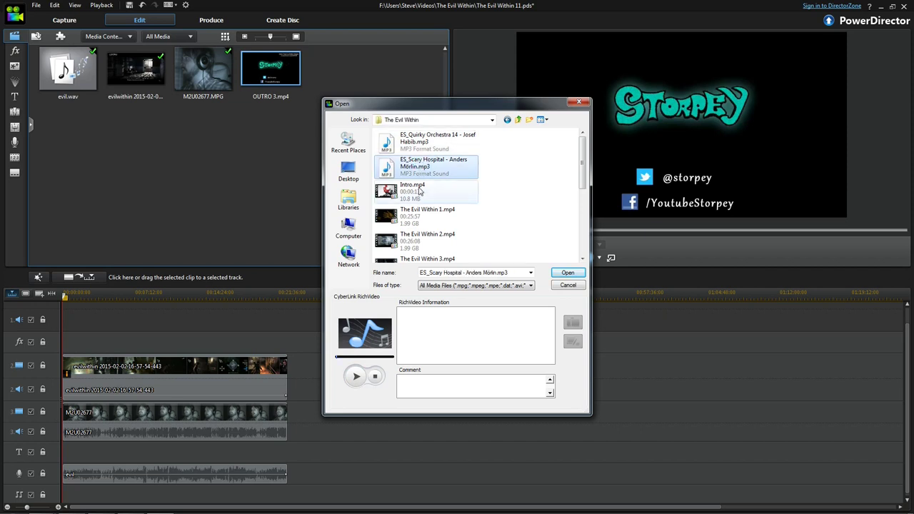
left_click(442, 141)
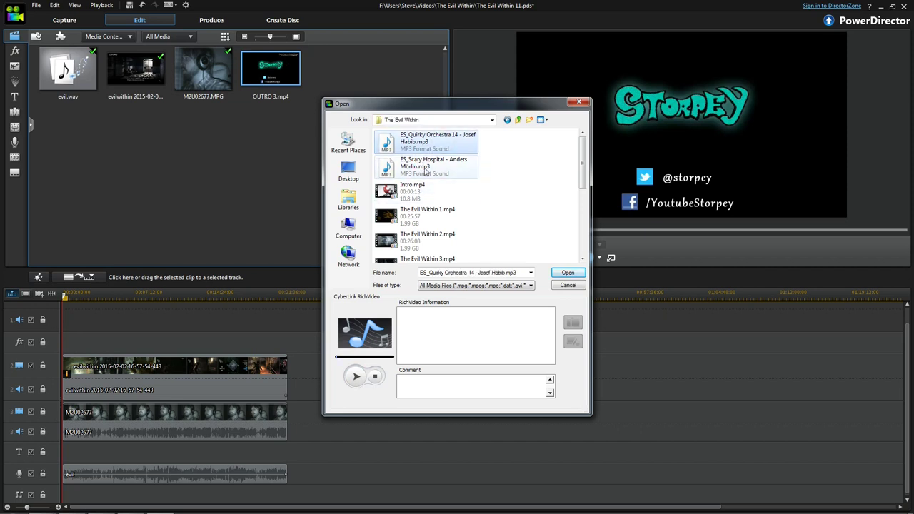
Step: Import Intro.mp4 into the media library and place OUTRO 3.mp4 on track 2 directly after the gameplay clip
left_click(424, 167)
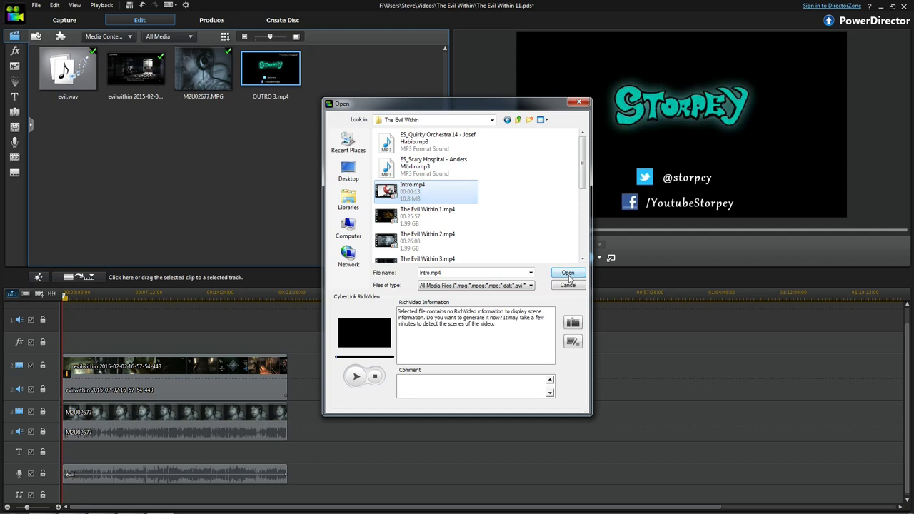
left_click(568, 274)
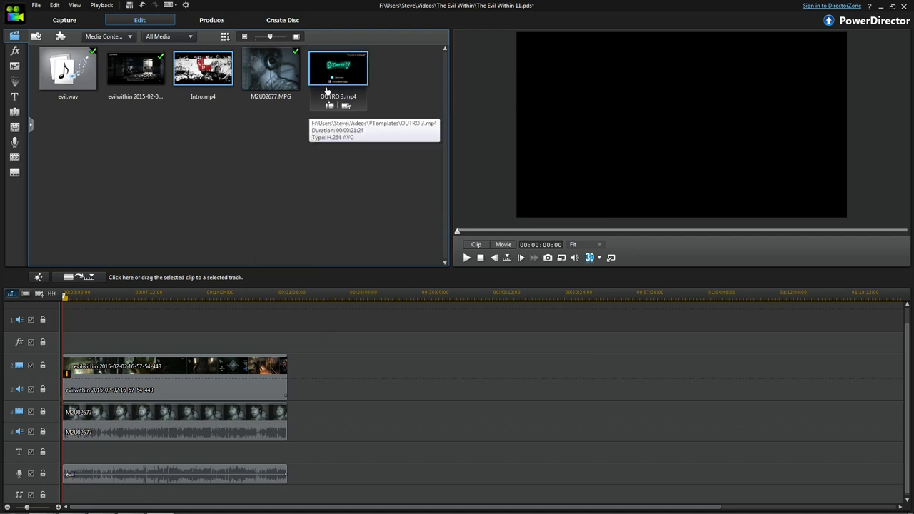
left_click_drag(329, 78, 287, 390)
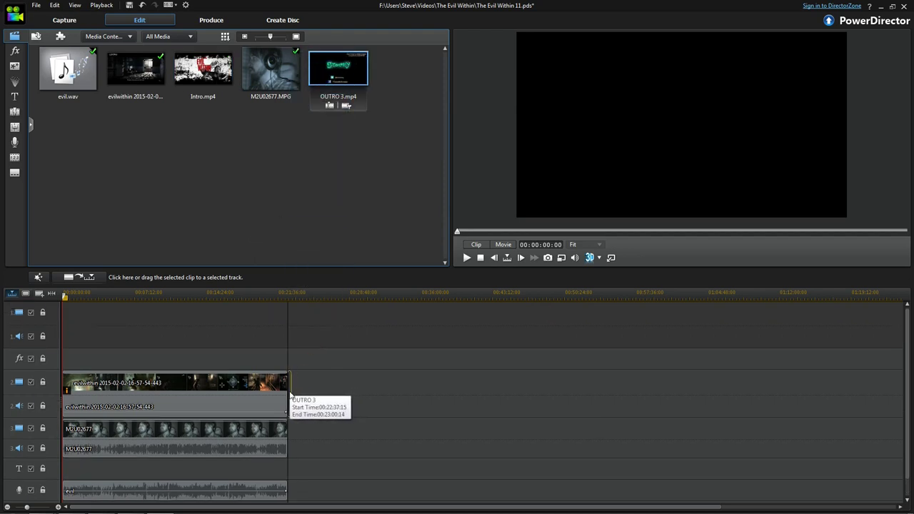
left_click(329, 81)
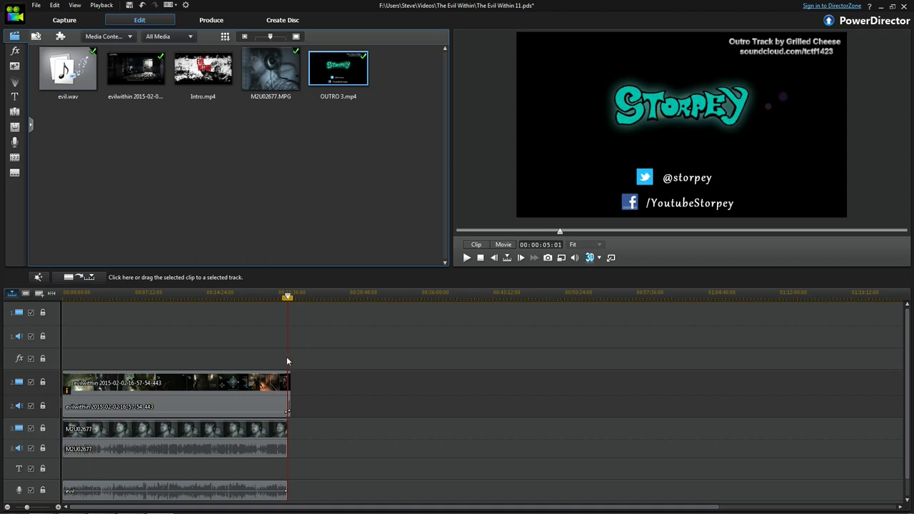
Step: Play back the transition from the gameplay footage into the outro and a later section of the outro
scroll(294, 363, "up", 5)
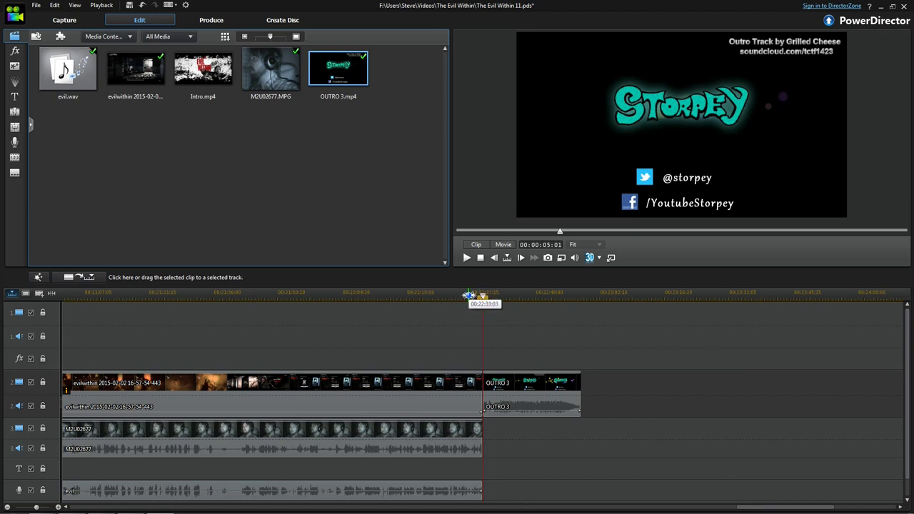
left_click(465, 294)
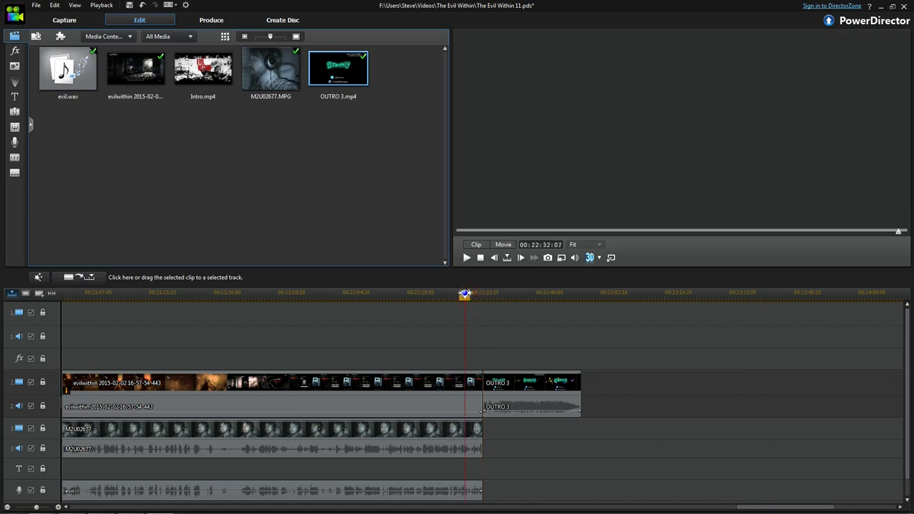
left_click(476, 293)
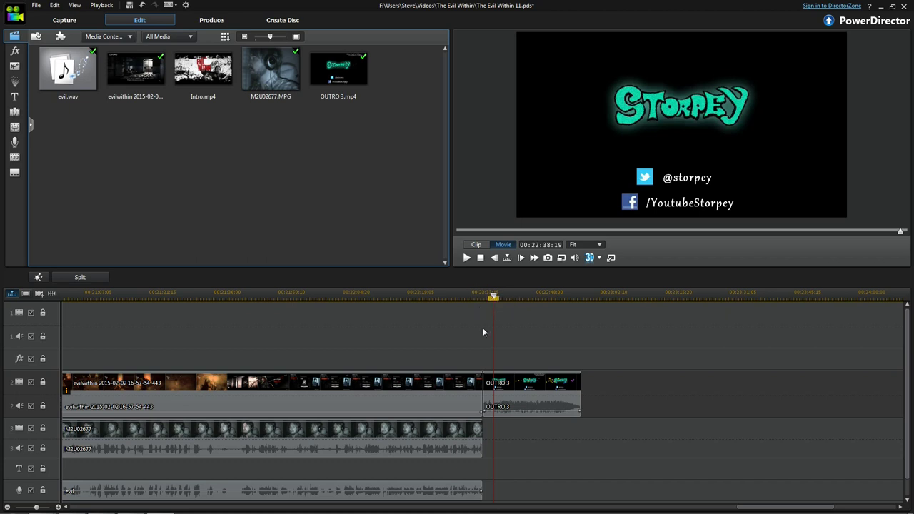
left_click(468, 294)
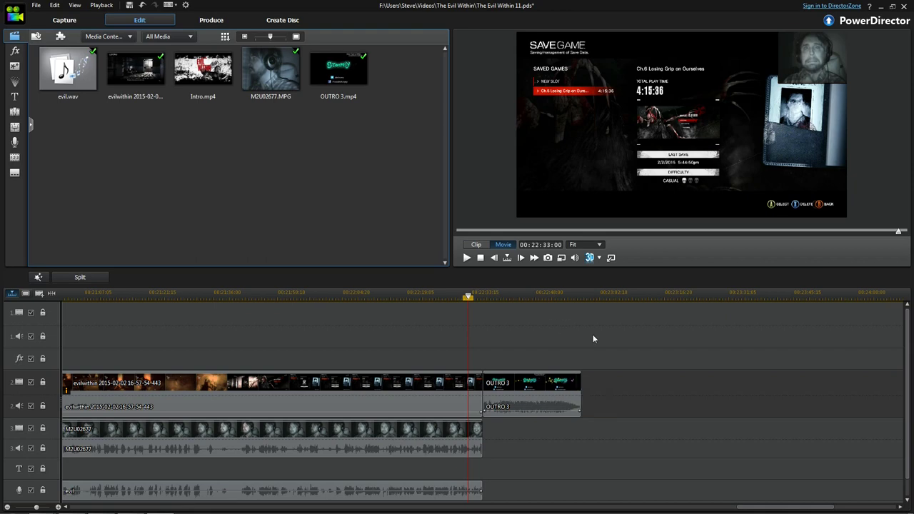
key("space")
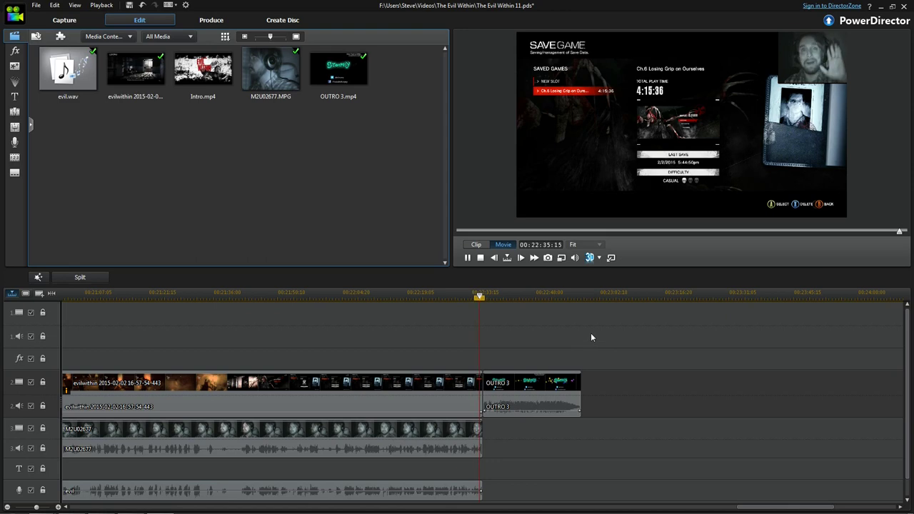
key("space")
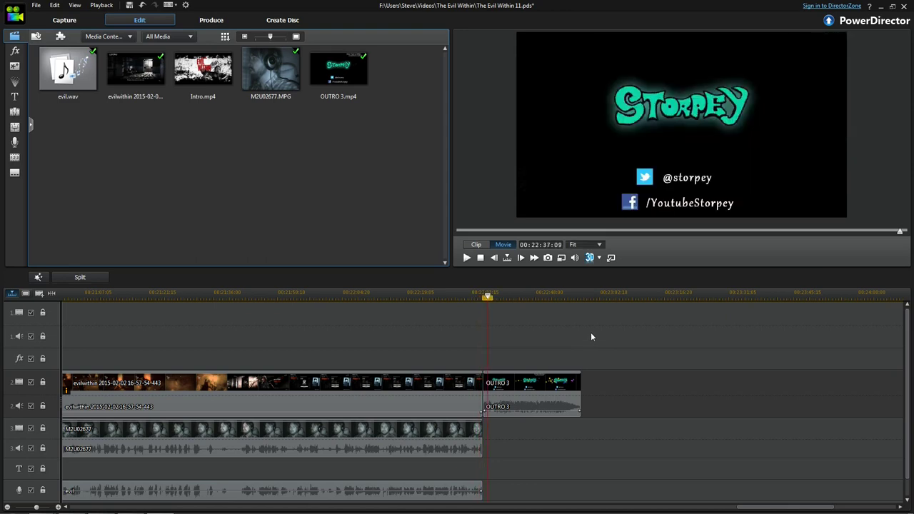
left_click(543, 296)
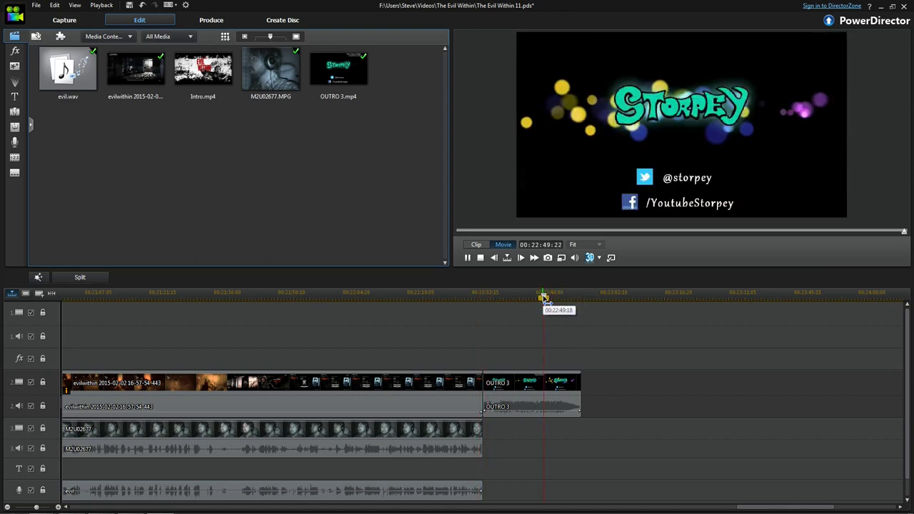
key("space")
key("space")
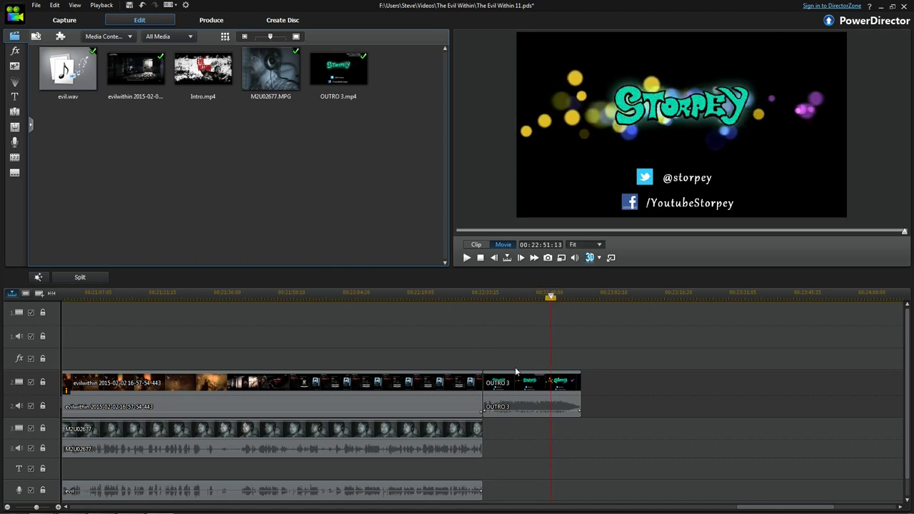
Step: Select all timeline clips and shift them together so they start at 00:00:12:03, leaving room for the intro
key("Home")
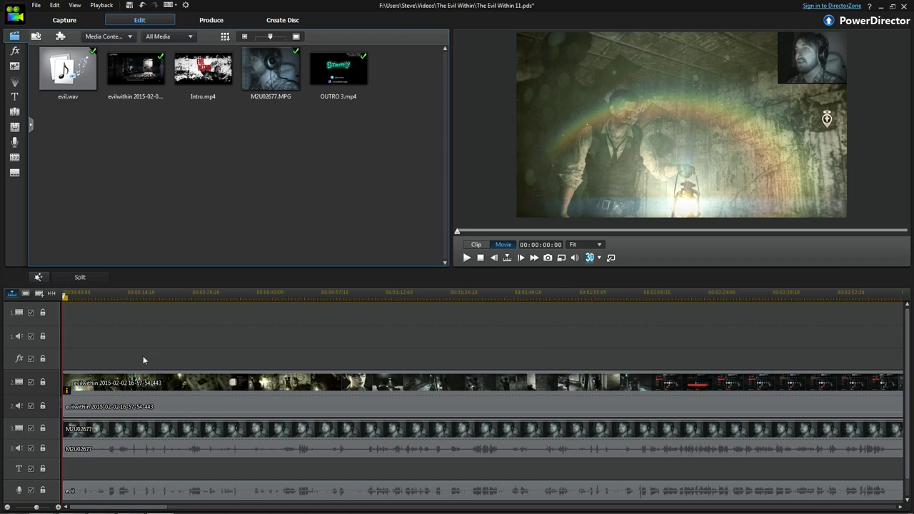
left_click(142, 357)
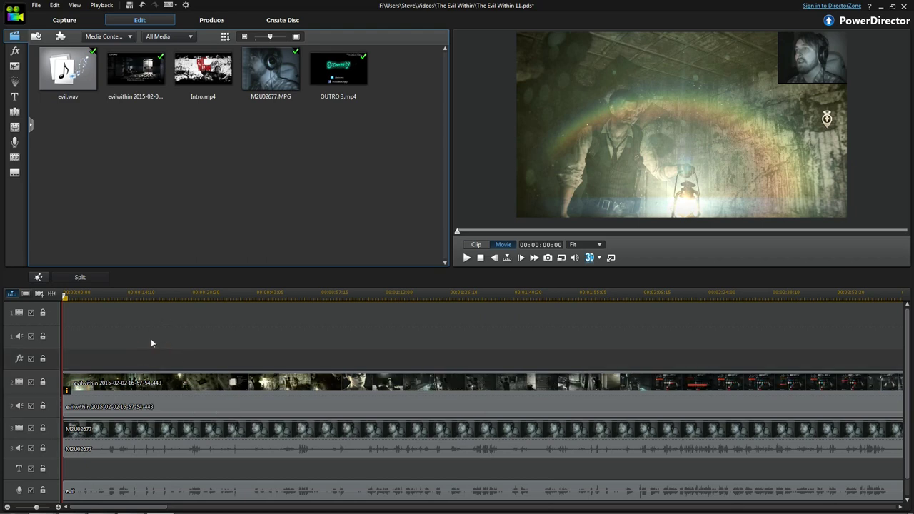
key("ctrl+a")
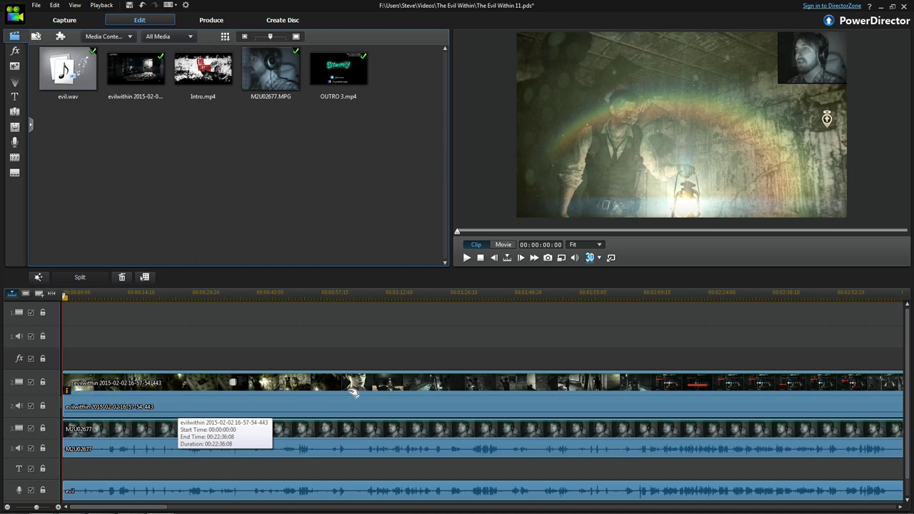
left_click_drag(82, 391, 154, 398)
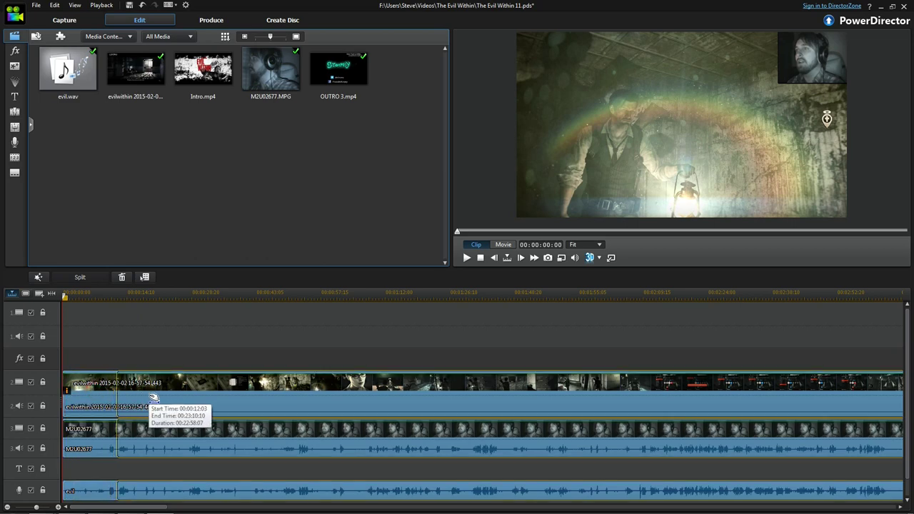
left_click_drag(154, 398, 155, 398)
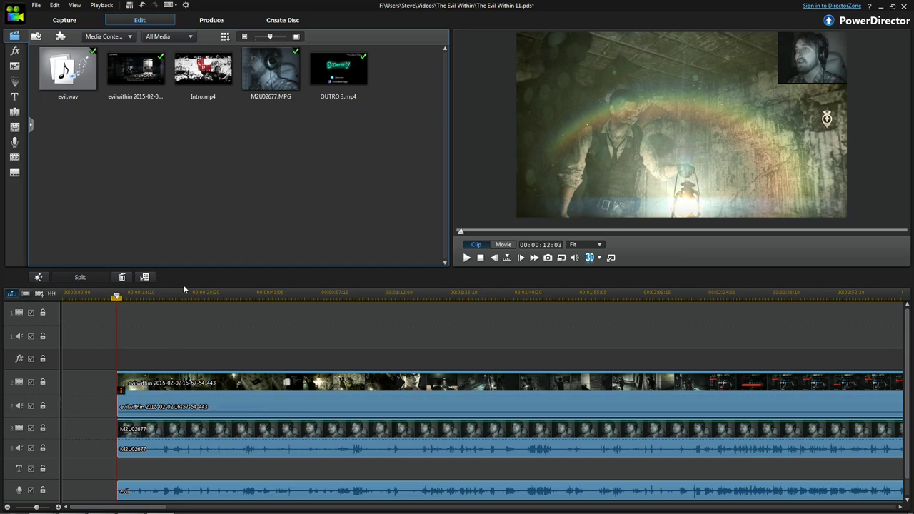
Step: Place Intro.mp4 on track 1 at the very start of the timeline and preview the intro clip
left_click_drag(202, 71, 106, 323)
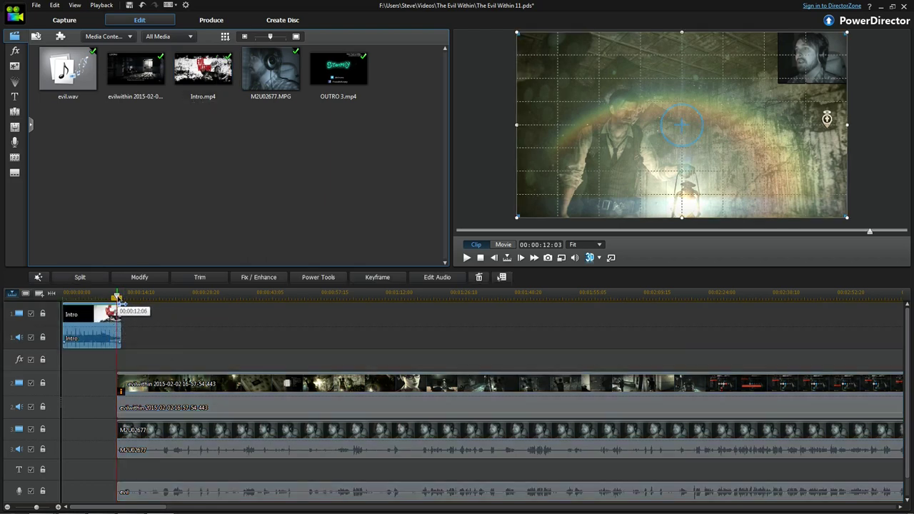
left_click(113, 296)
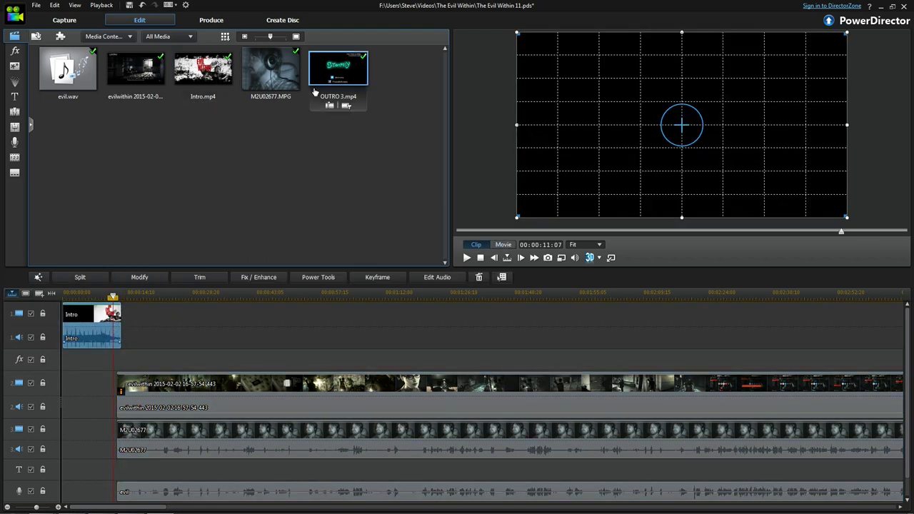
left_click(203, 75)
left_click_drag(653, 233, 666, 232)
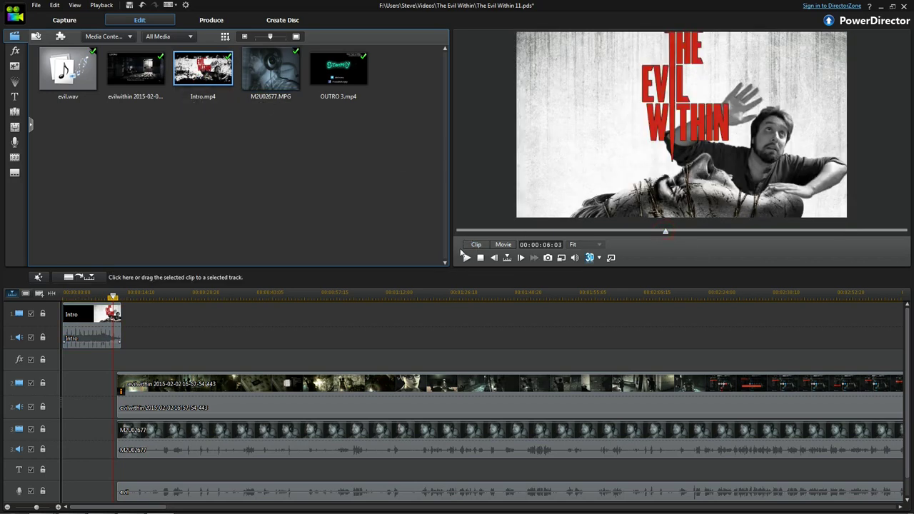
left_click(466, 257)
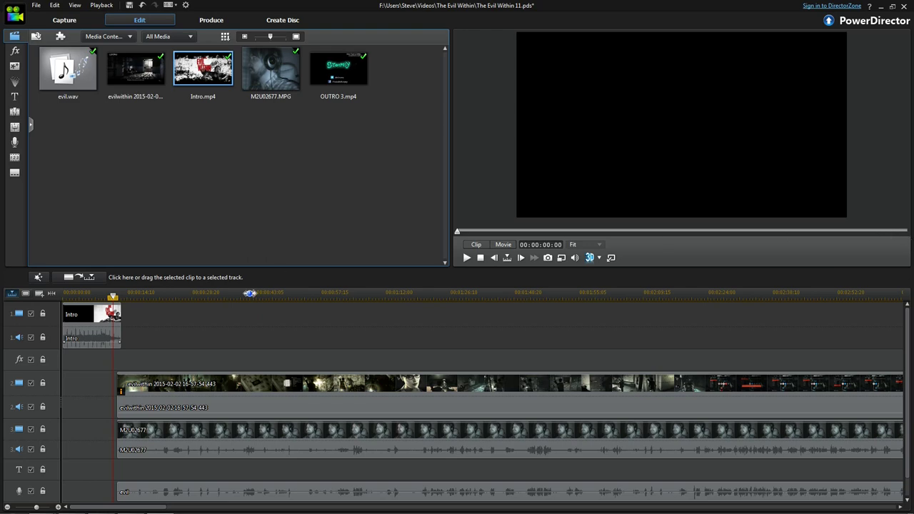
Step: Examine the overlap between the intro and gameplay clips, and place the playhead at 00:00:10:16 where the intro picture ends
left_click(124, 384)
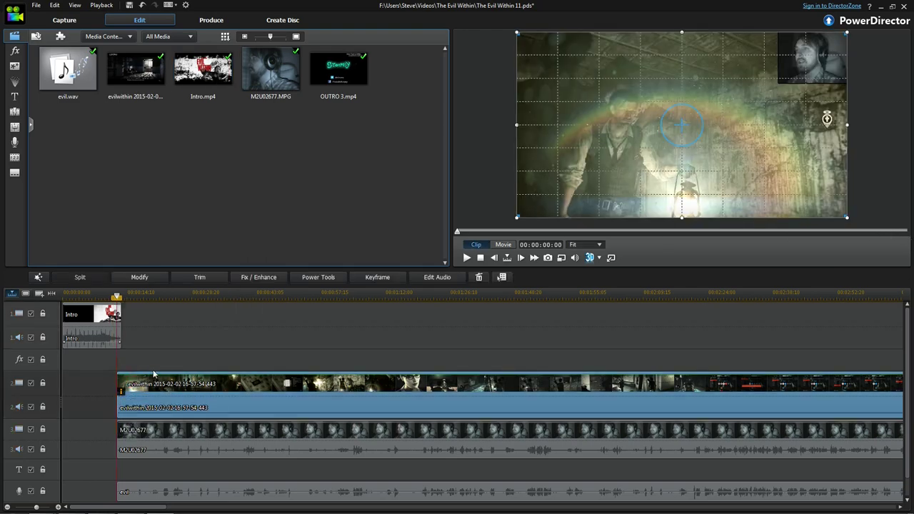
left_click(218, 344)
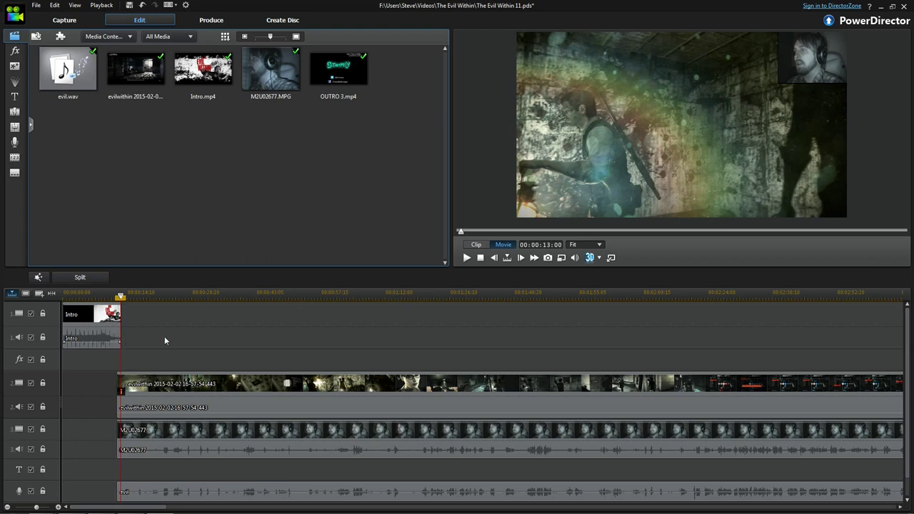
scroll(140, 322, "up", 6)
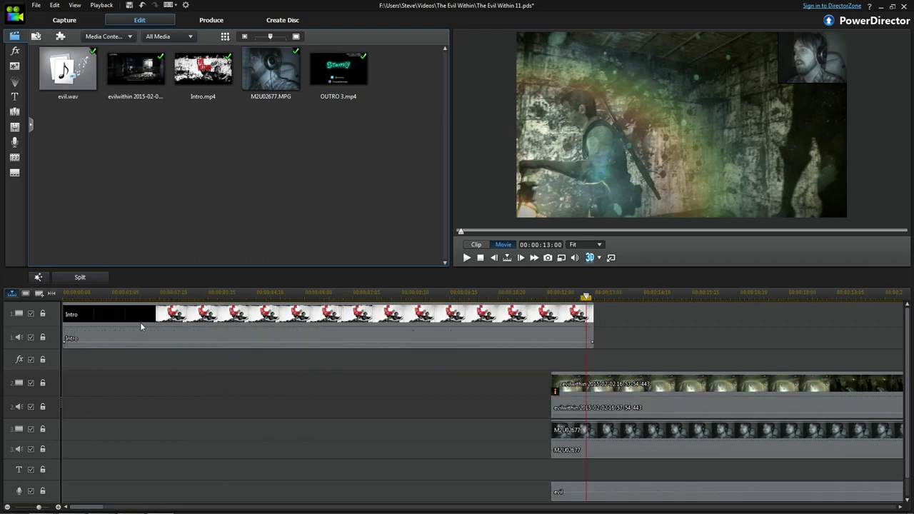
left_click(492, 294)
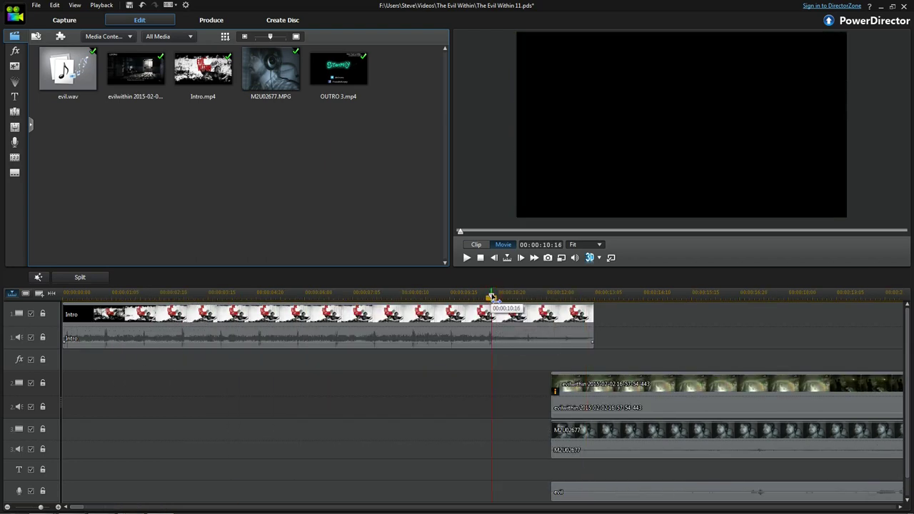
mouse_move(491, 295)
left_mouse_down()
mouse_move(471, 298)
mouse_move(493, 302)
left_mouse_up()
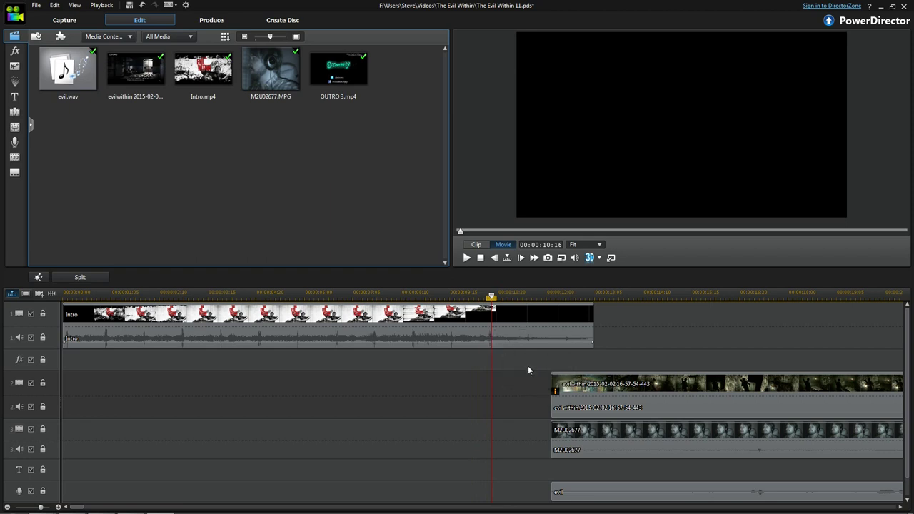
Step: Select every timeline clip except the intro and shift them together so the gameplay footage starts at 00:00:10:17
key("ctrl+a")
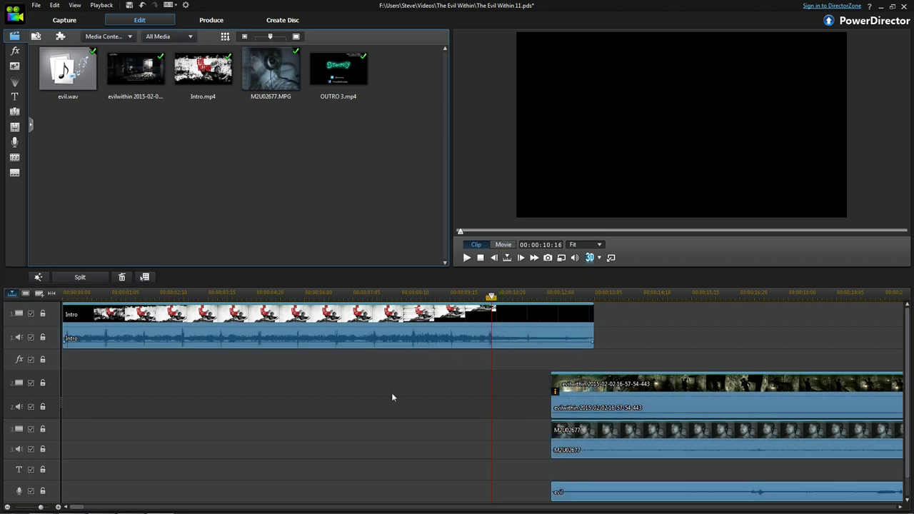
left_click(504, 335, "ctrl")
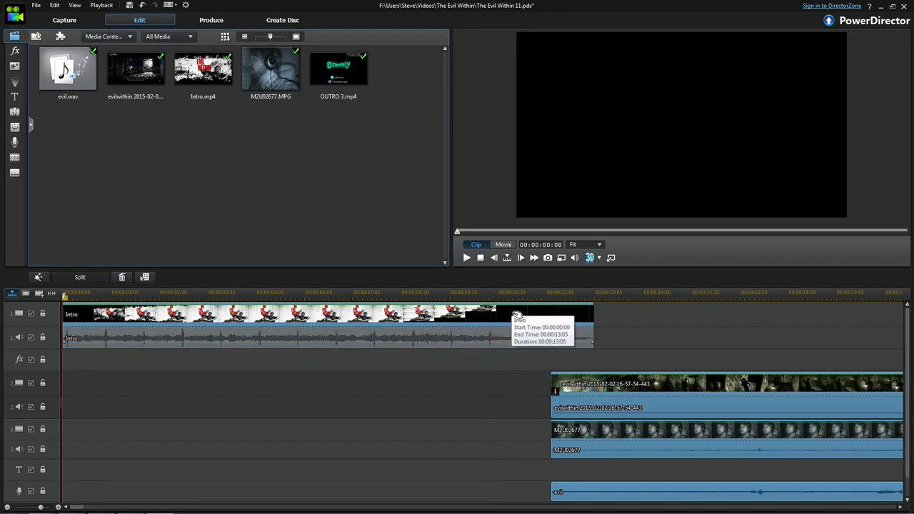
left_click(517, 315, "ctrl")
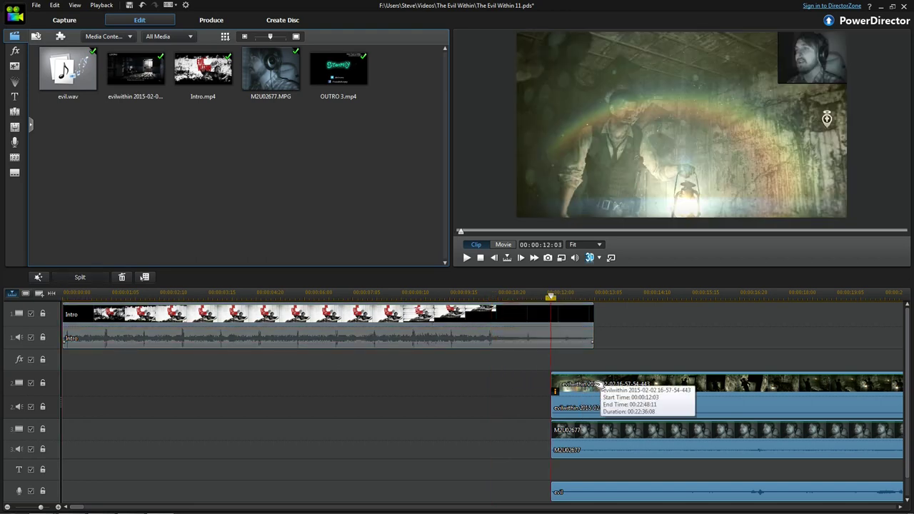
left_click_drag(599, 386, 539, 387)
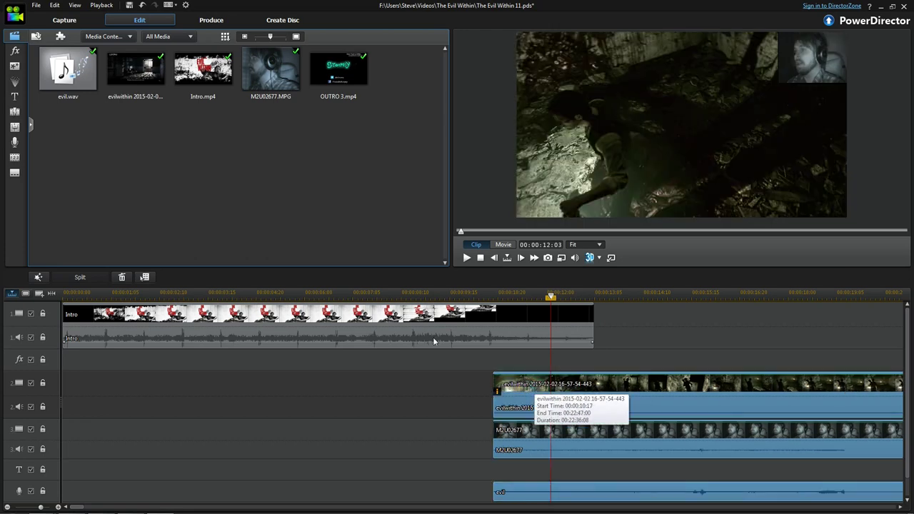
Step: Add the favorite Fade transition to the start of the track 2 gameplay and track 3 webcam clips, and remove the empty extra tracks
left_click(16, 112)
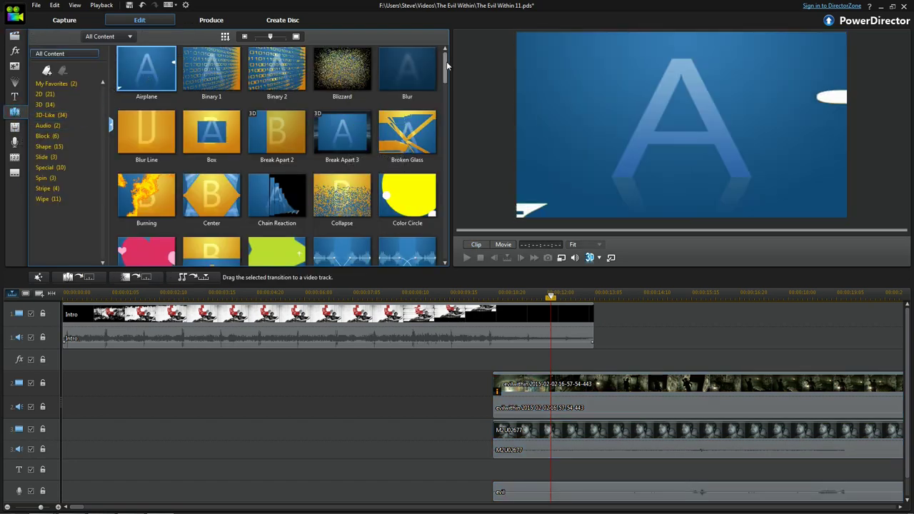
left_click_drag(446, 62, 451, 108)
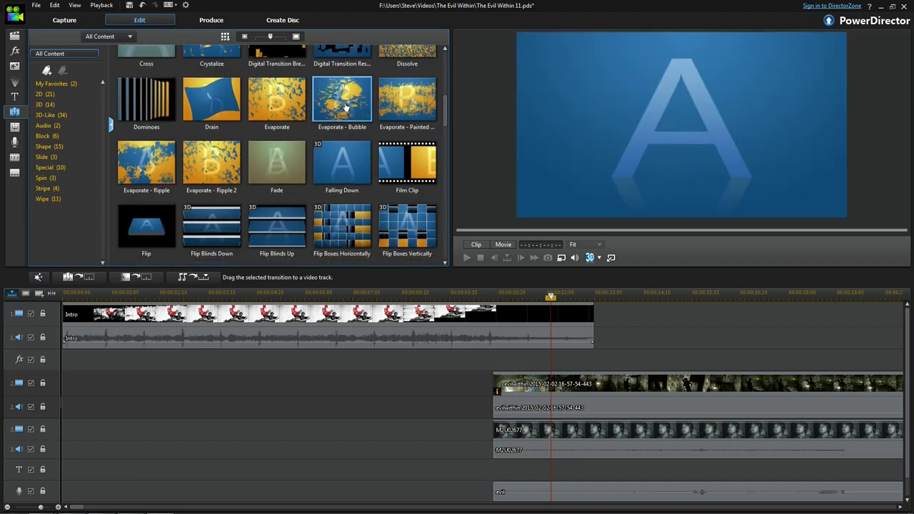
left_click(345, 107)
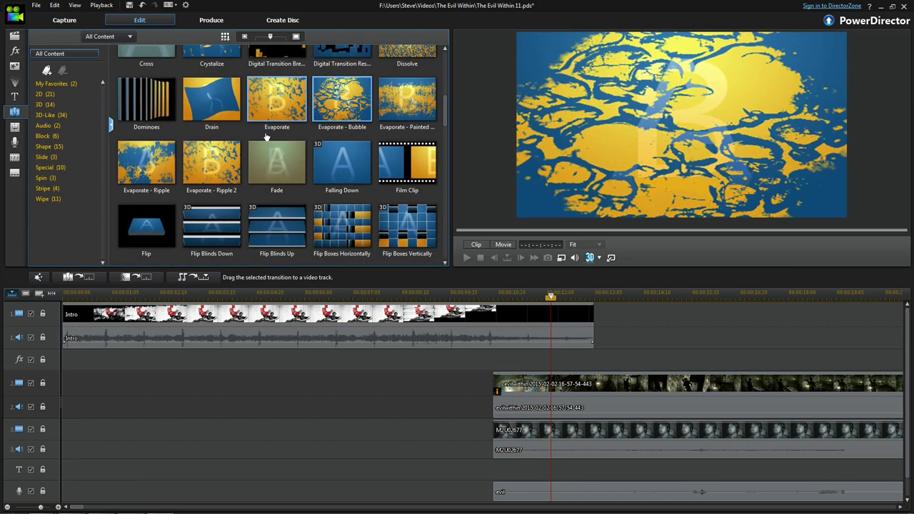
left_click(49, 86)
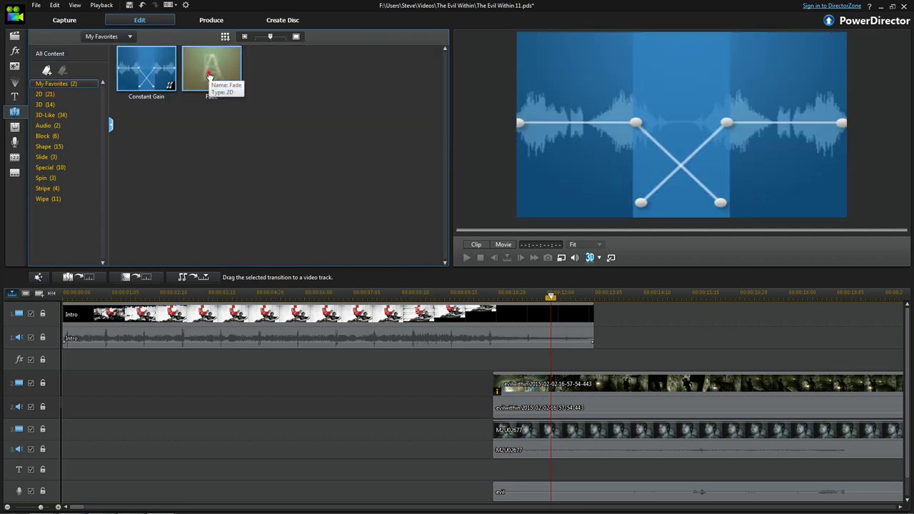
left_click_drag(212, 75, 515, 388)
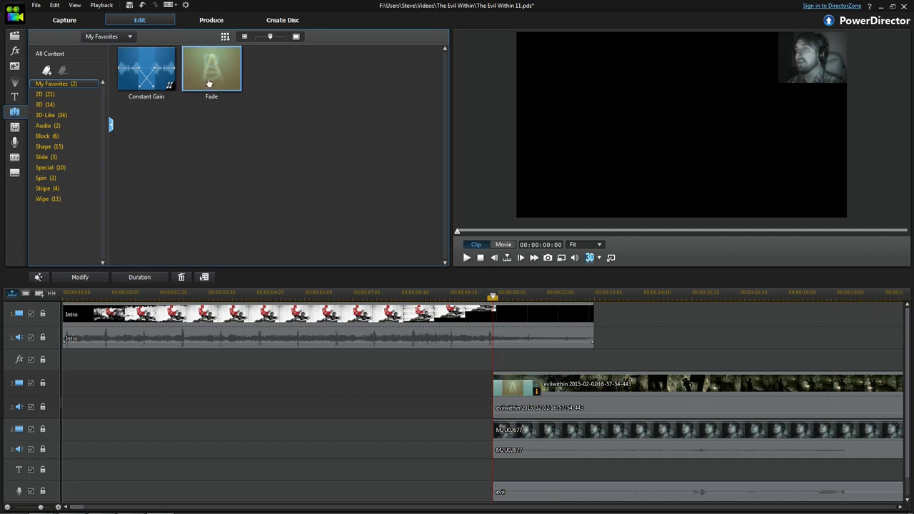
left_click_drag(212, 75, 505, 427)
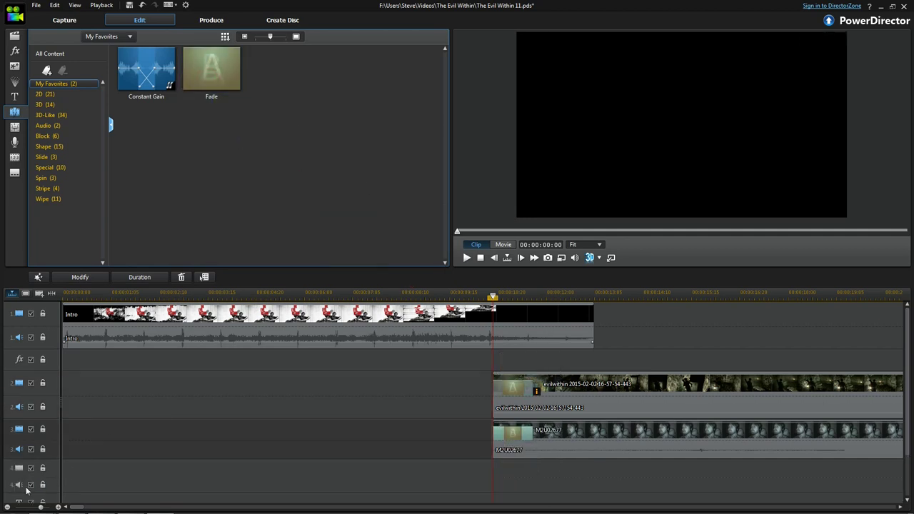
right_click(59, 470)
left_click(95, 389)
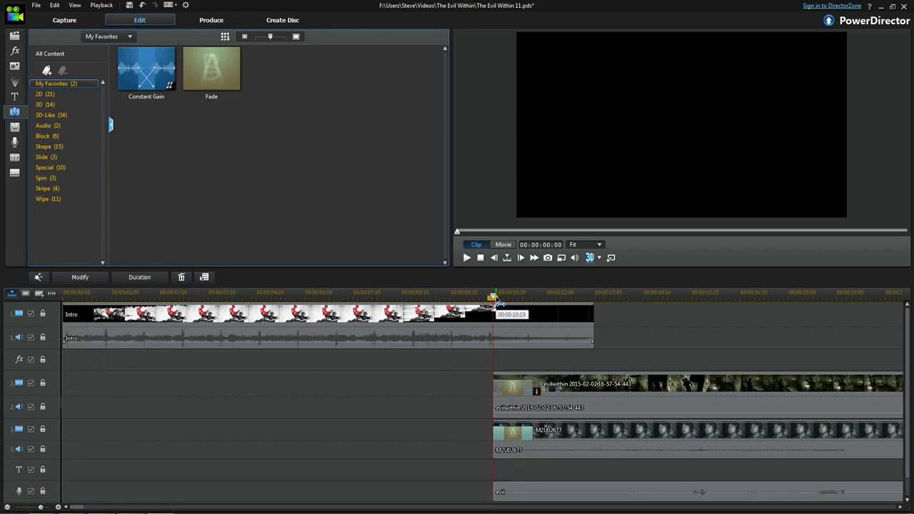
Step: Play back the faded opening of the gameplay, including the change from the intro starting at 00:00:09:02
key("space")
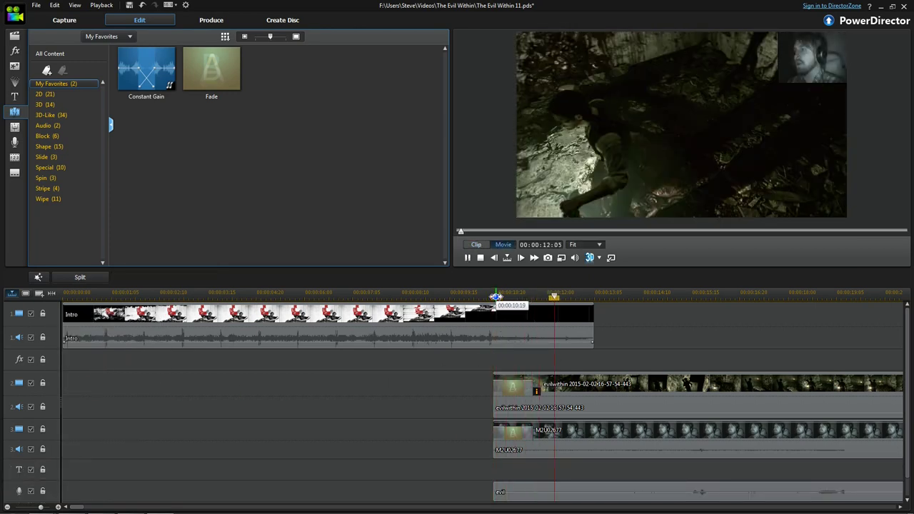
key("space")
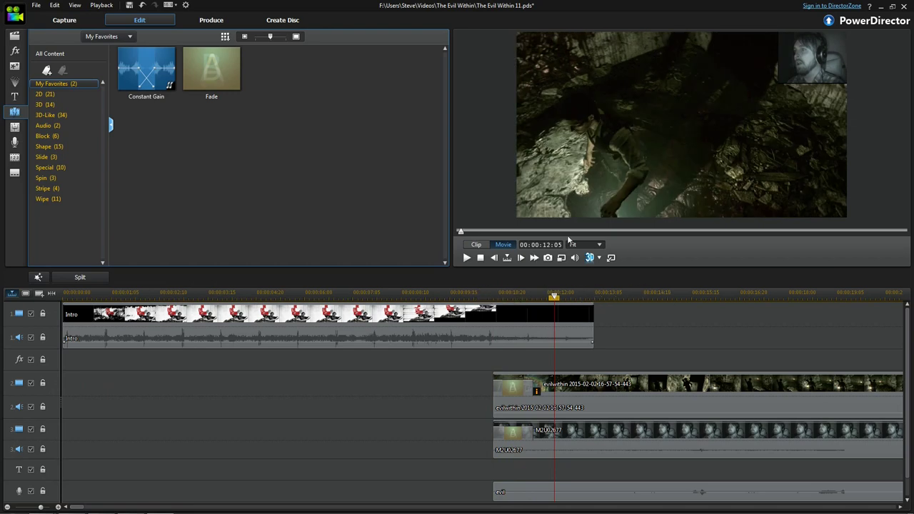
left_click(427, 293)
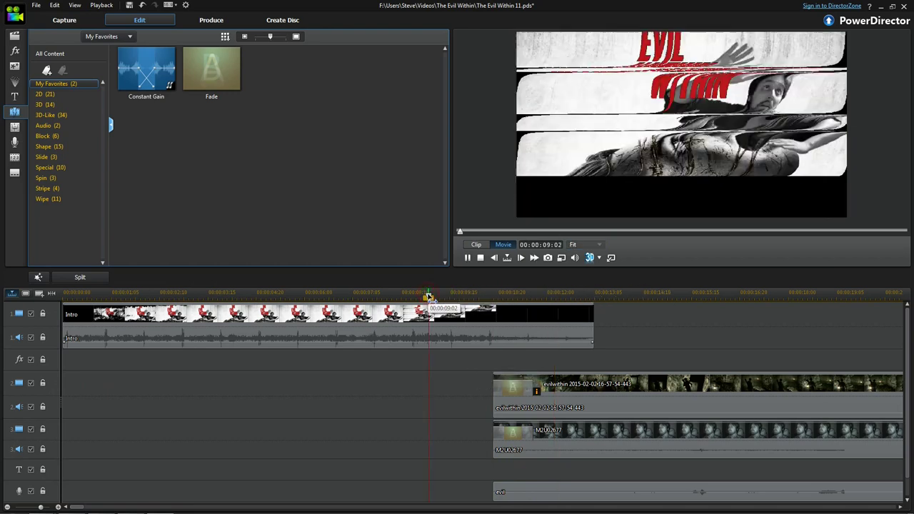
key("space")
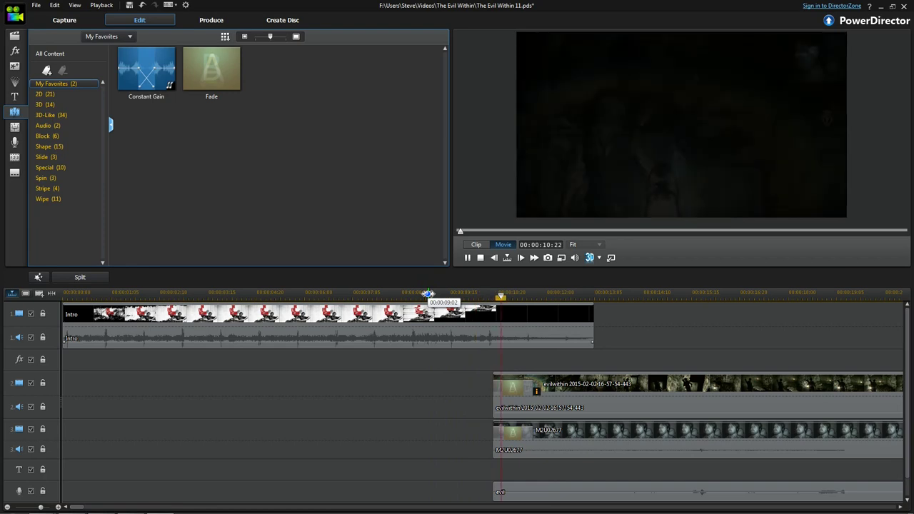
key("space")
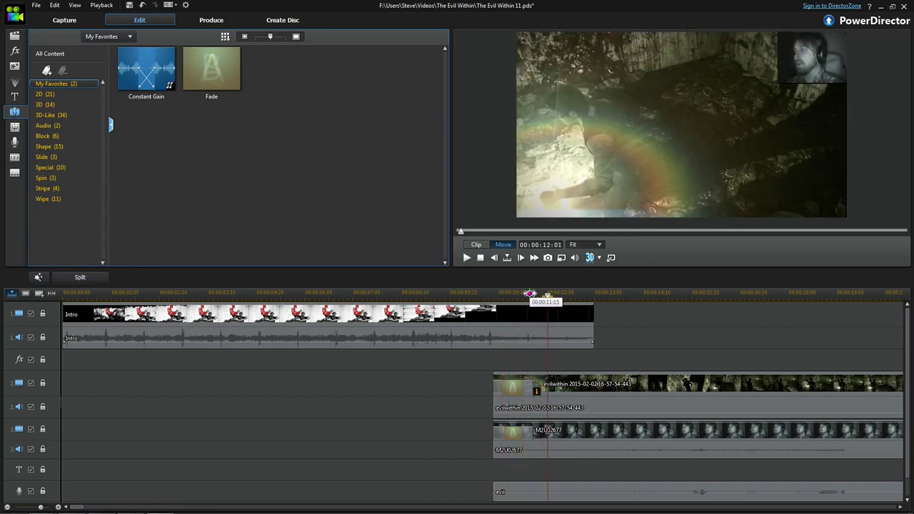
Step: Place the playhead at 00:00:11:17 where the Fade transition ends, and apply audio fade-ins to the voice and Audio 2 tracks
left_click(530, 294)
left_click_drag(530, 295, 533, 295)
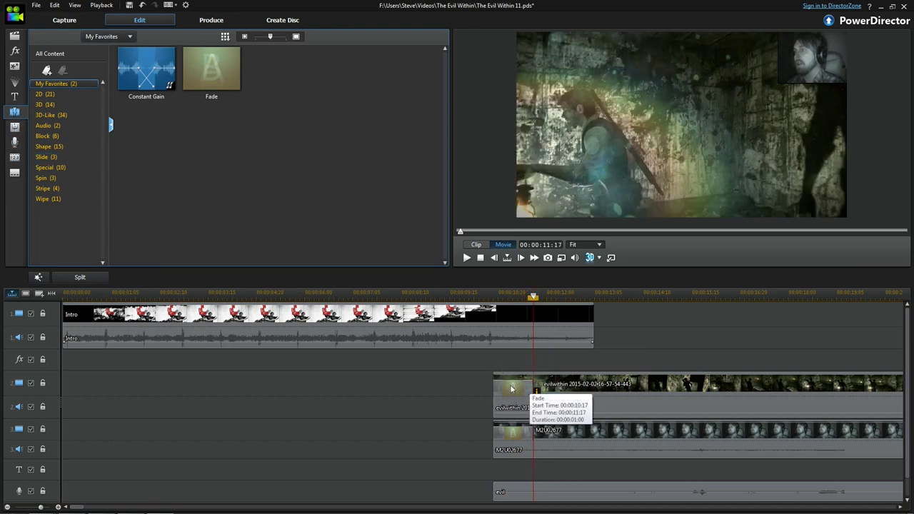
left_click(20, 131)
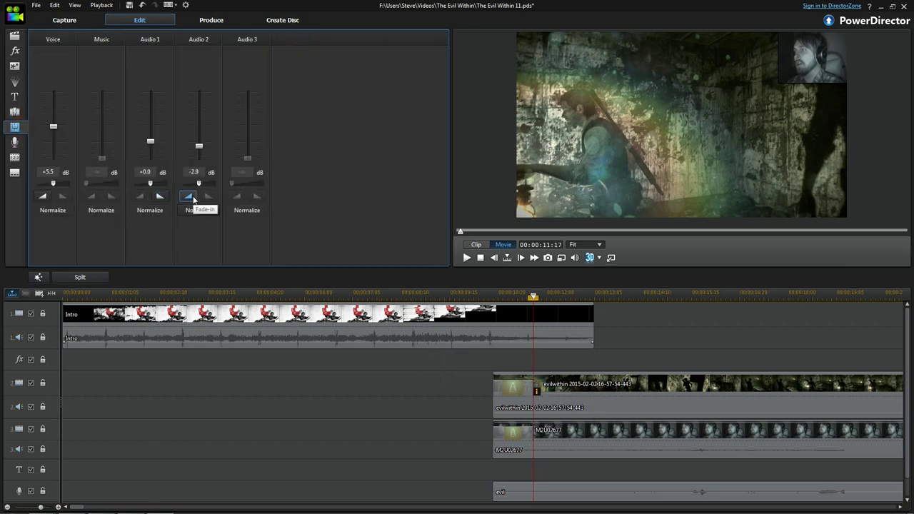
left_click(190, 198)
left_click(189, 199)
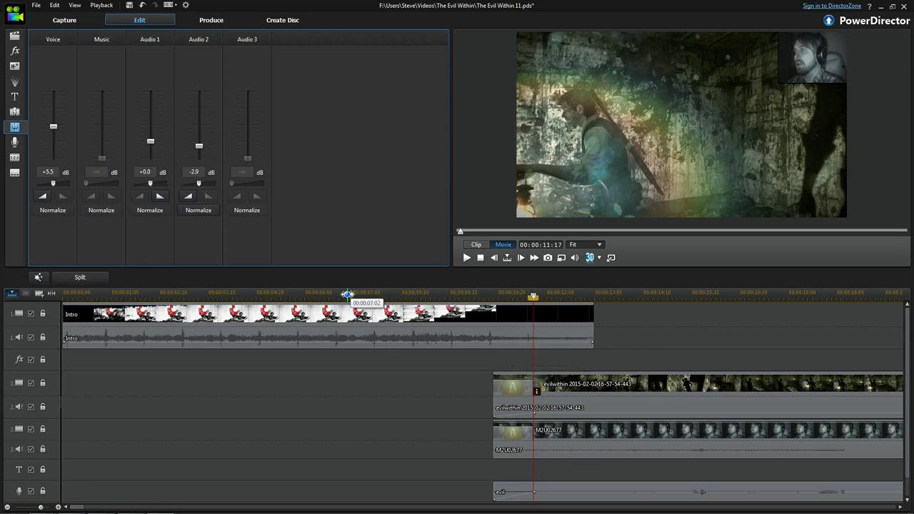
Step: Play back the end of the intro into the gameplay with its audio fade-ins, starting from about 00:00:07:00
left_click(347, 294)
key("space")
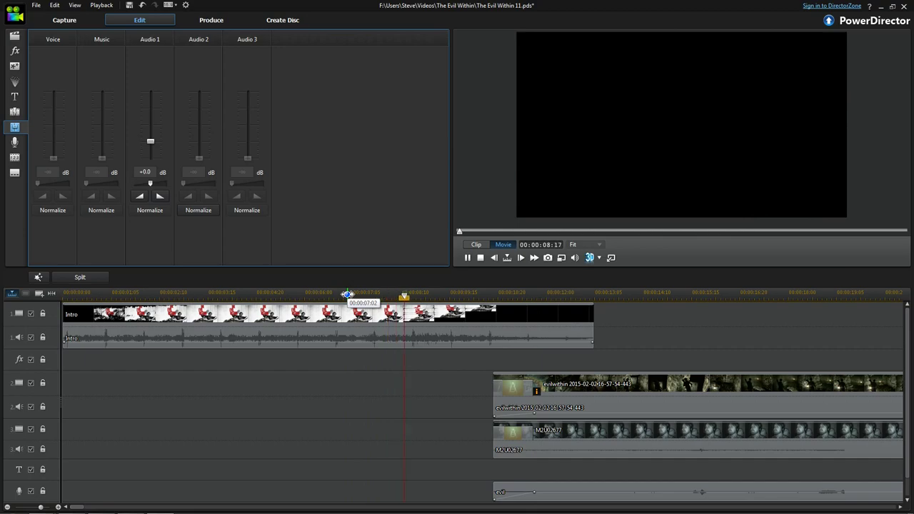
left_click(342, 293)
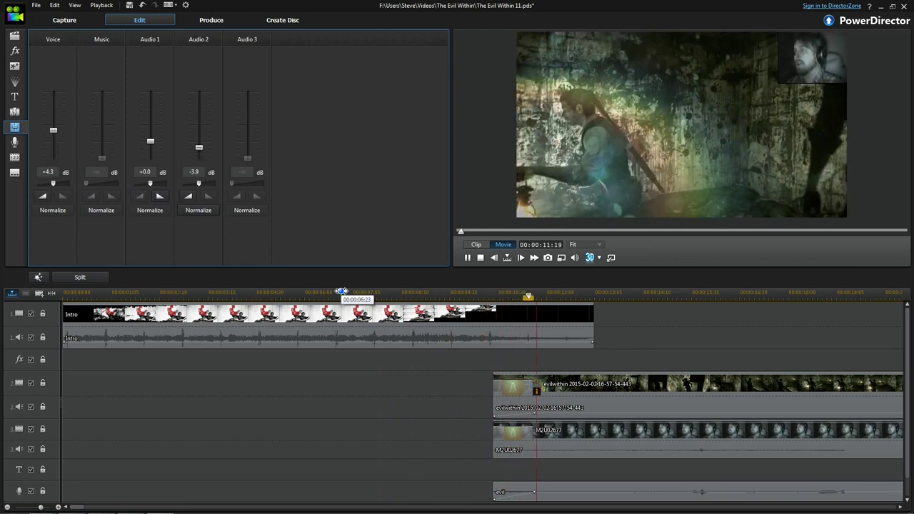
key("space")
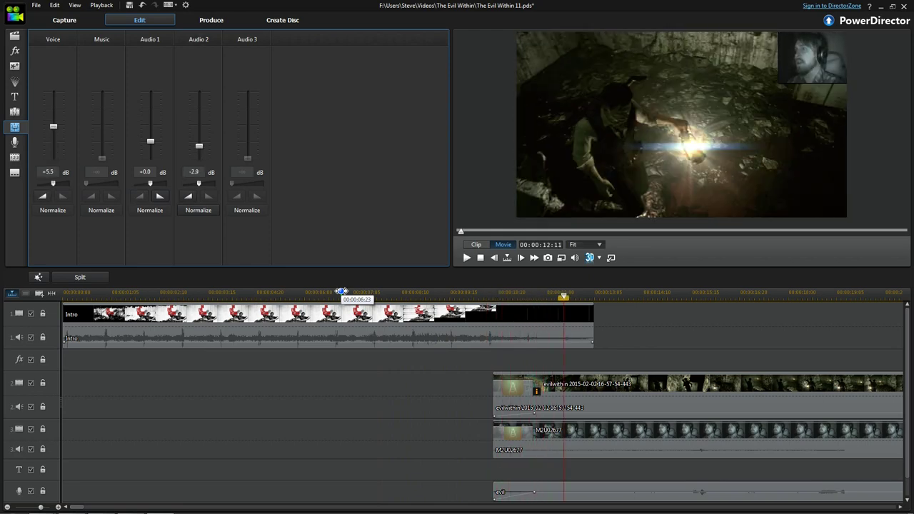
Step: Play back the change from gameplay to outro near the end of the project, starting at 00:22:46:02
key("End")
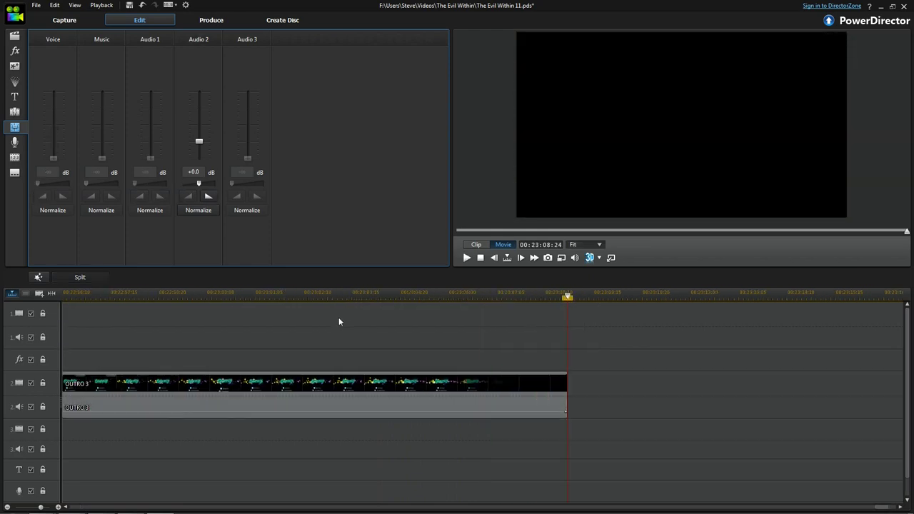
scroll(339, 322, "up", 5)
left_click(232, 296)
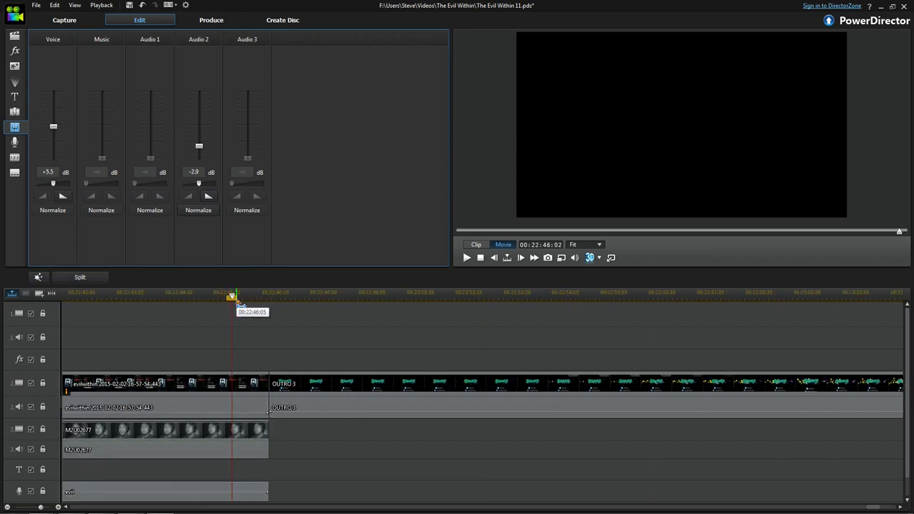
key("space")
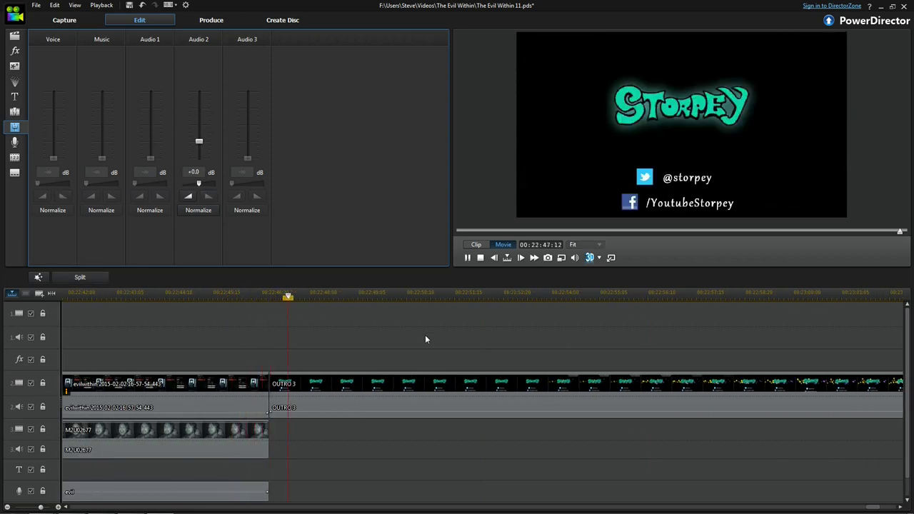
key("space")
Step: Return the playhead to the start of the timeline and save the The Evil Within 11 project
key("Home")
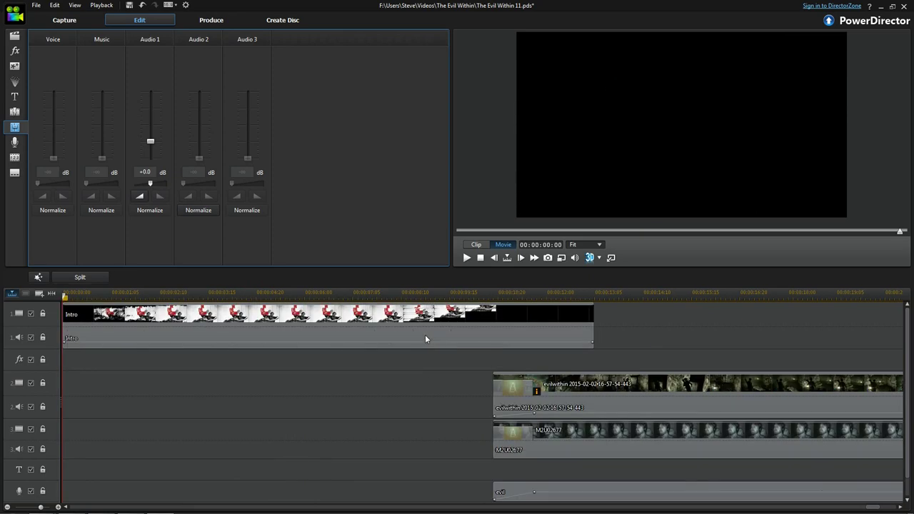
scroll(425, 339, "down", 5)
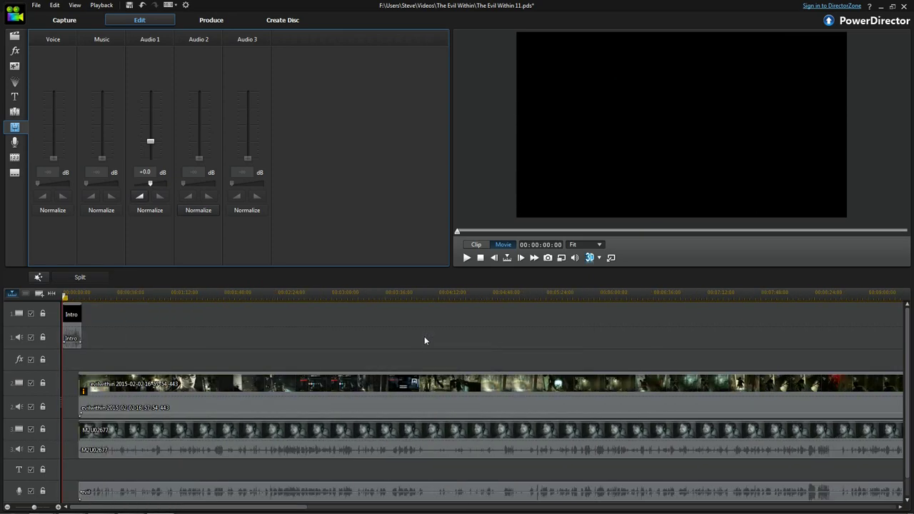
scroll(424, 339, "down", 1)
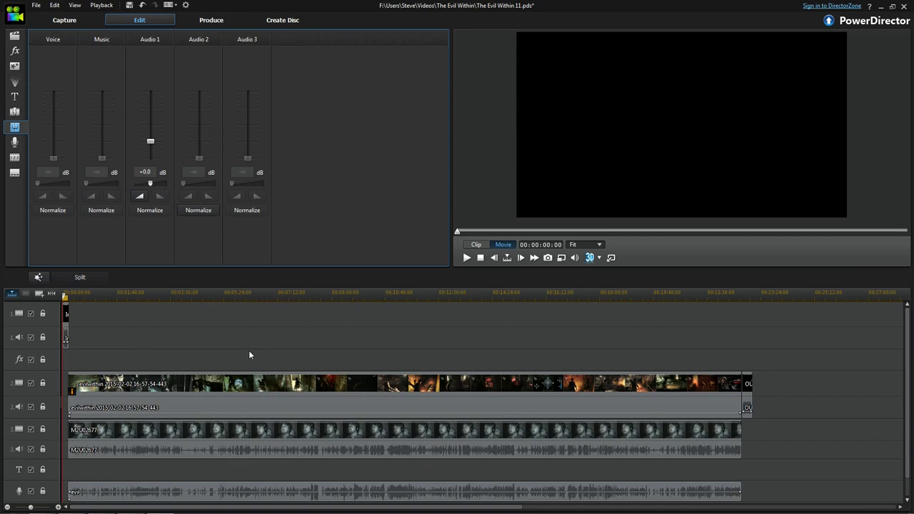
key("ctrl+s")
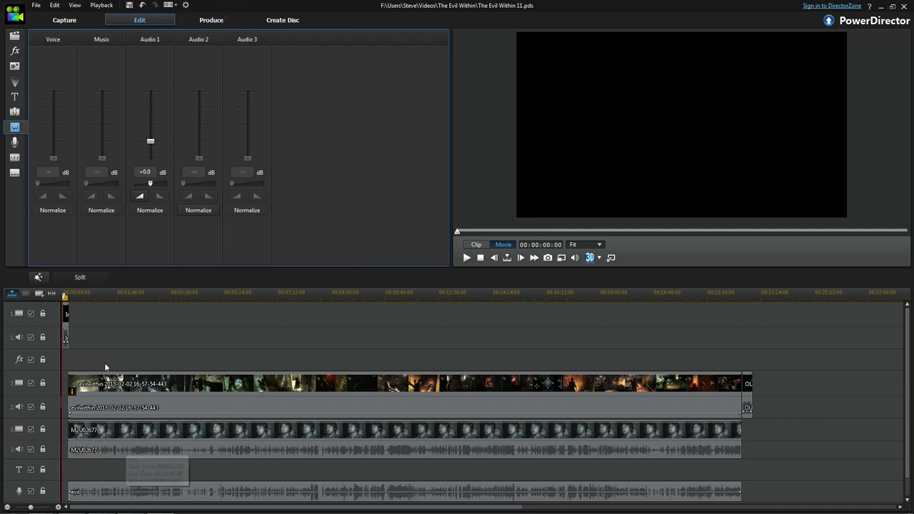
Step: Set up video production in MPEG-4 format with the Custom profile type and the YouTube MP4 profile
left_click(211, 21)
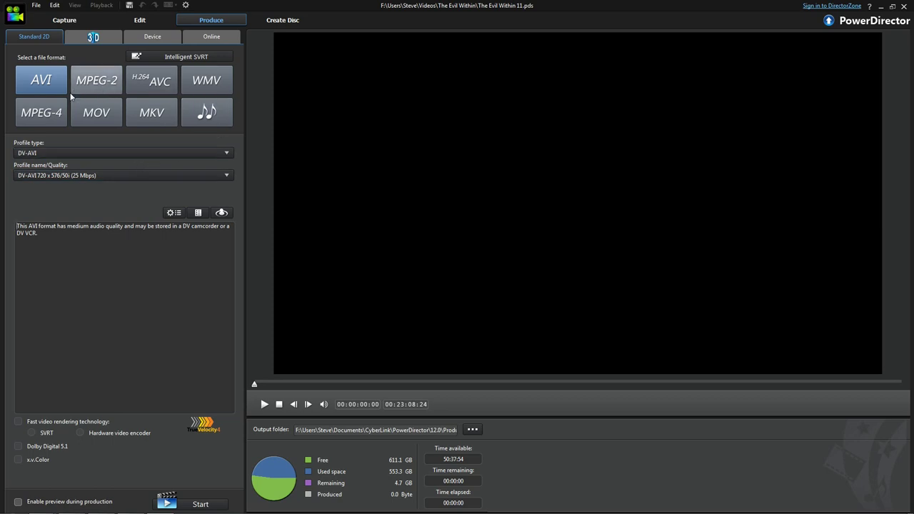
left_click(47, 114)
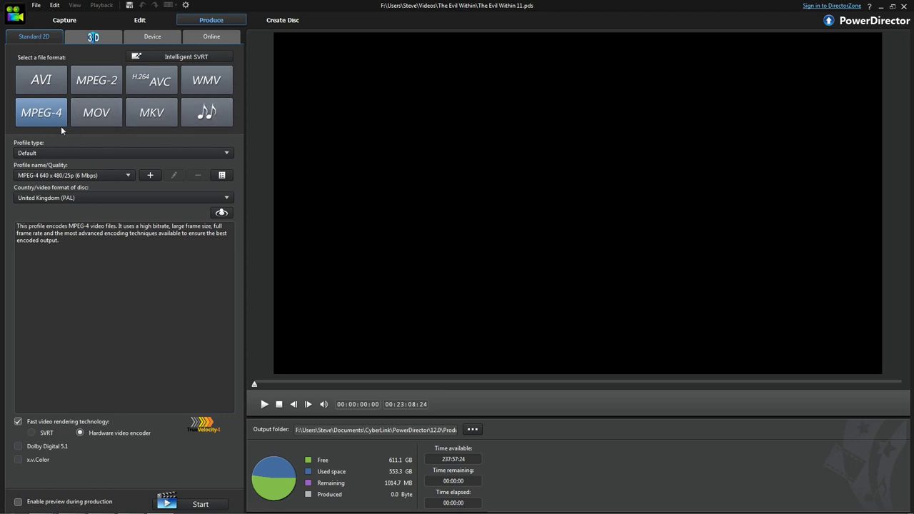
left_click(41, 153)
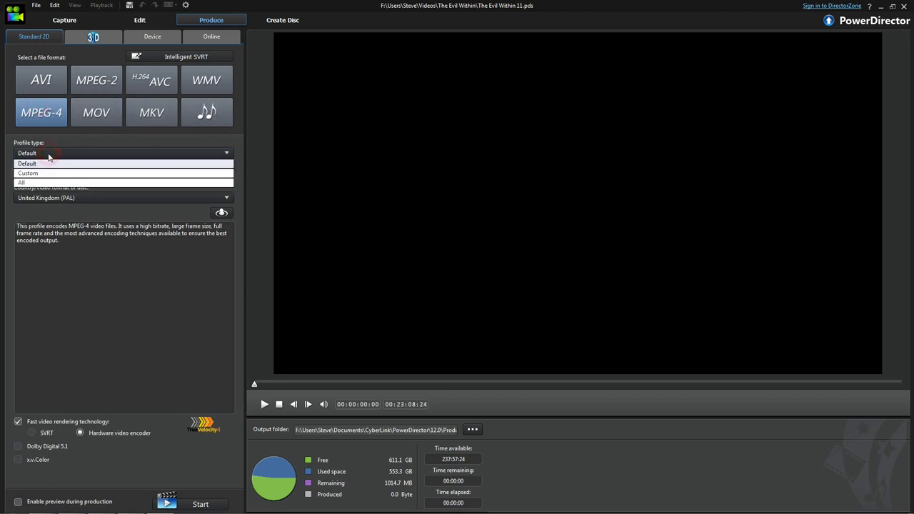
left_click(39, 173)
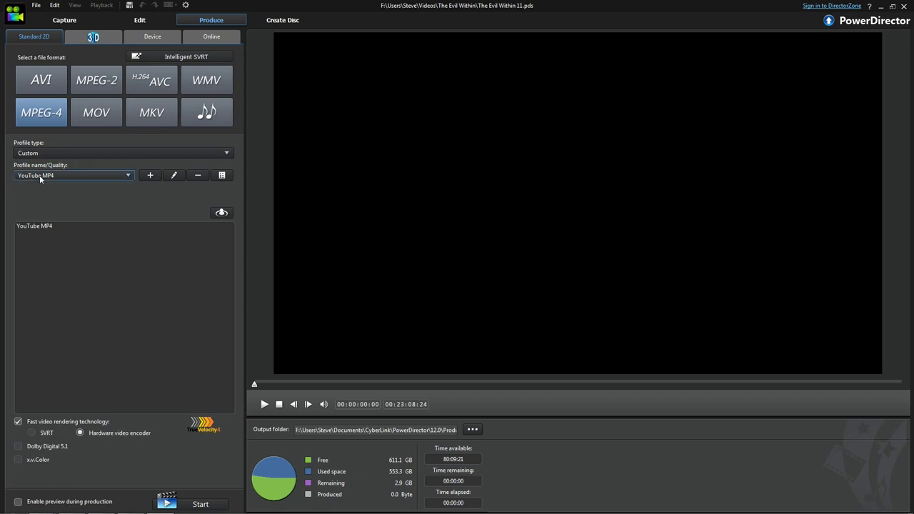
Step: Open the YouTube MP4 quality profile for editing and examine its video settings, including frame type, profile type and average bitrate
left_click(173, 176)
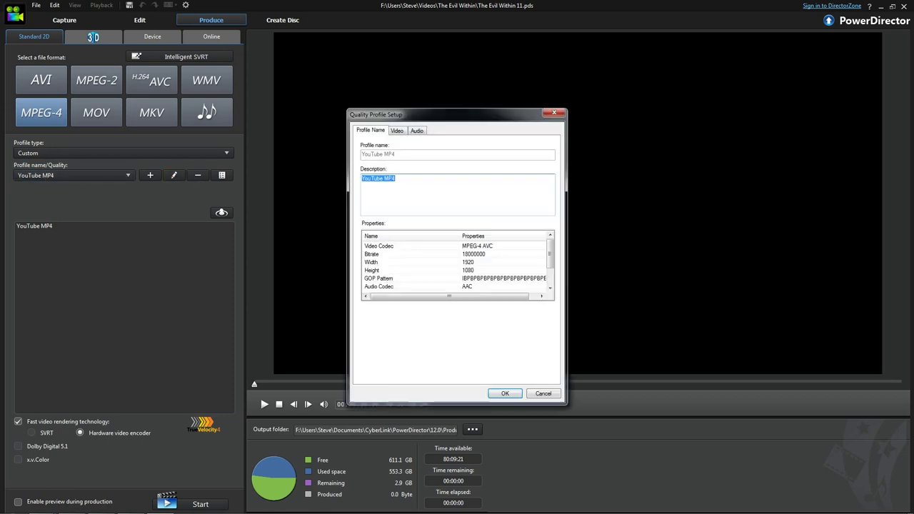
left_click(397, 130)
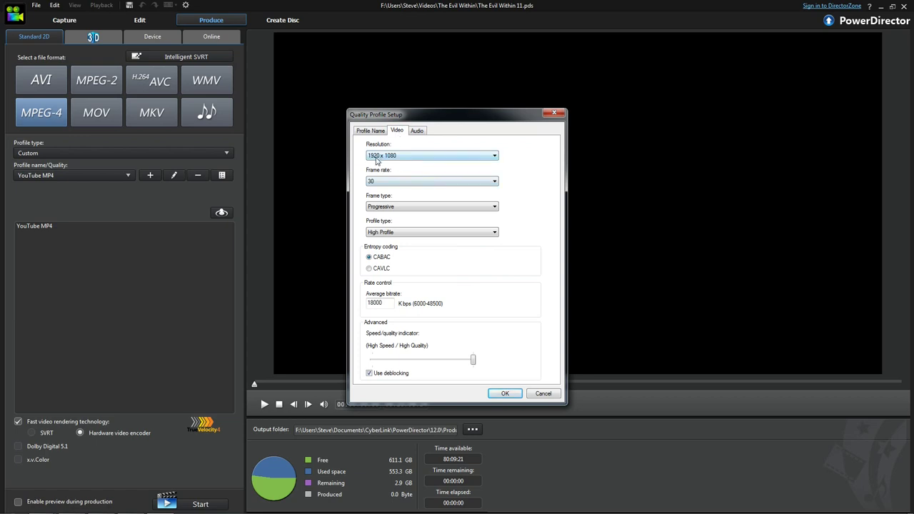
left_click(378, 207)
left_click(404, 207)
left_click(419, 233)
left_click(420, 233)
left_click(384, 303)
double_click(390, 303)
key("End")
double_click(385, 304)
Step: Examine the profile's audio settings, including the audio compression rate options, and accept the profile setup
left_click(417, 131)
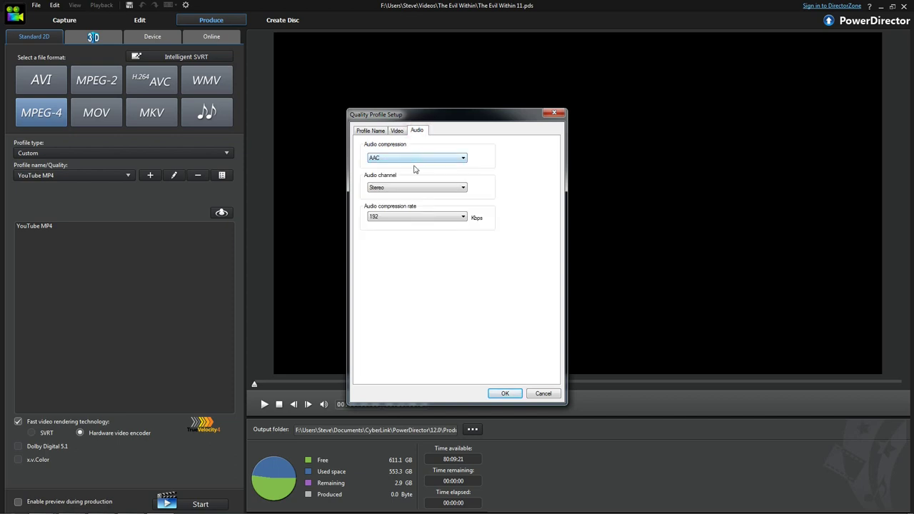
left_click(412, 218)
left_click(412, 217)
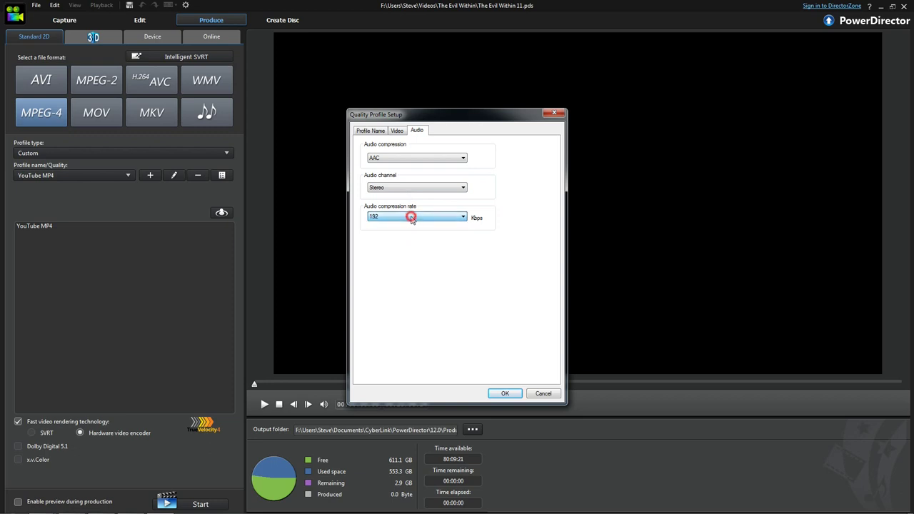
left_click(504, 395)
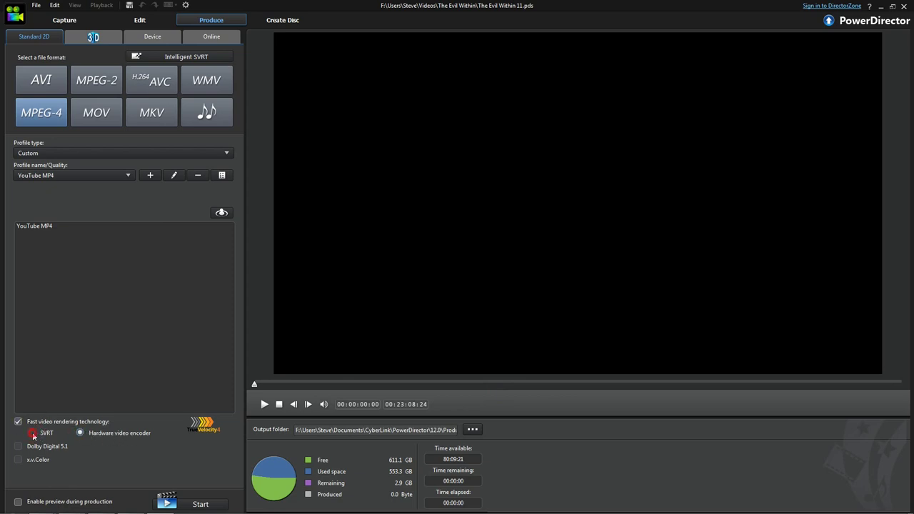
Step: Select the hardware video encoder and set the output file to The Evil Within 11 in the Videos library's The Evil Within folder
left_click(80, 432)
left_click(473, 431)
left_click(339, 172)
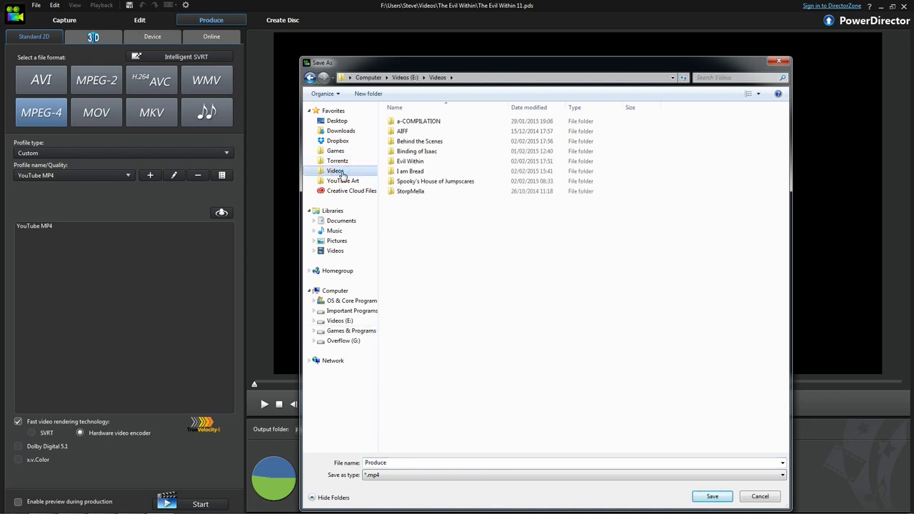
left_click(334, 251)
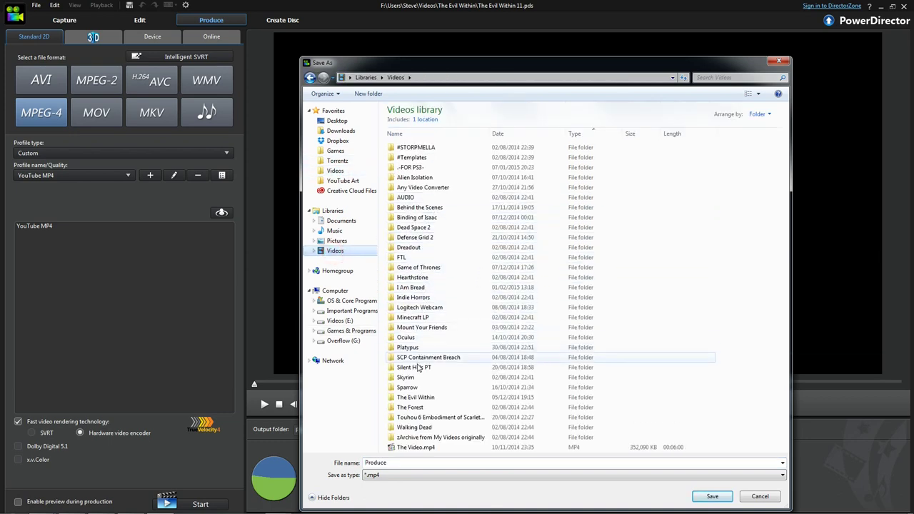
double_click(417, 397)
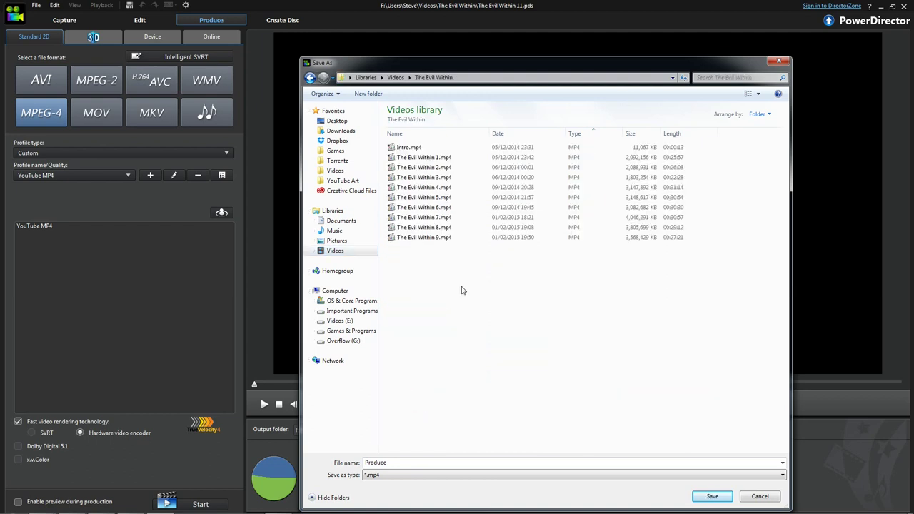
left_click(439, 243)
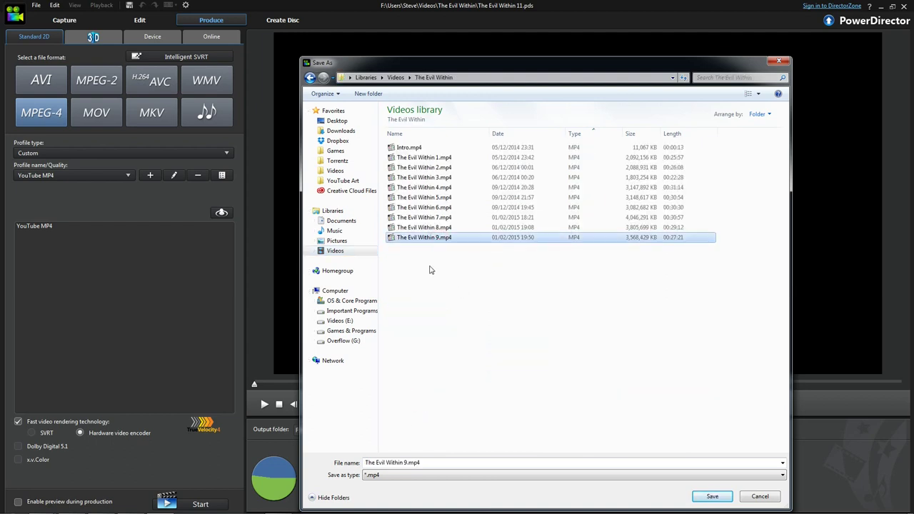
left_click(404, 463)
left_click(404, 462)
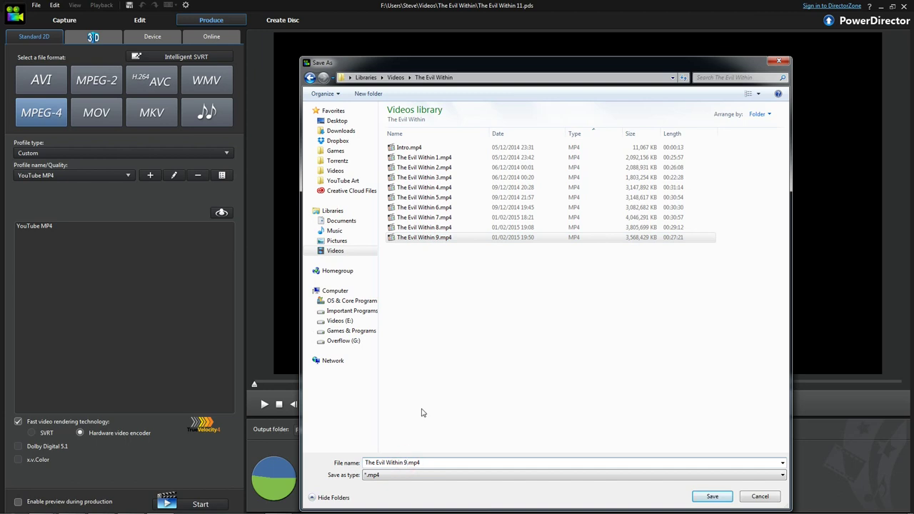
key("BackSpace")
type("11")
key("Return")
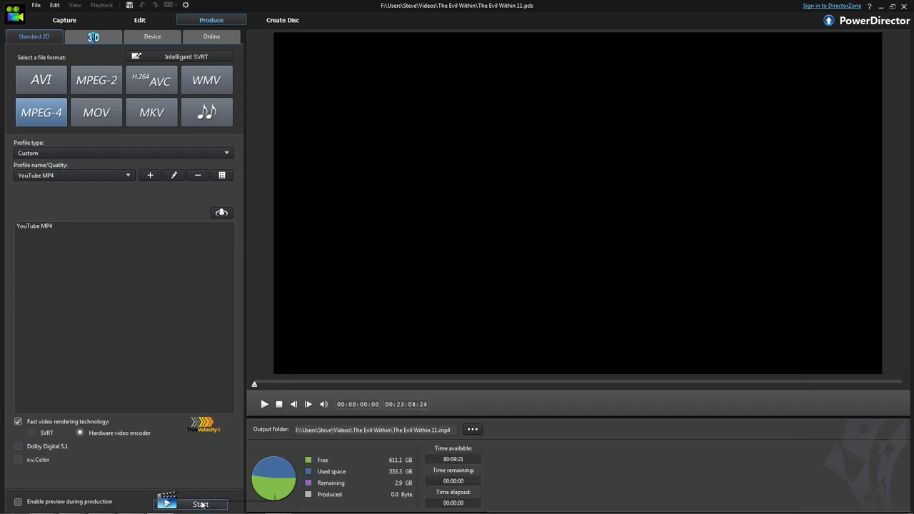
Step: Start producing the video without a production preview, and switch the computer shutdown after production on and off again
left_click(18, 502)
left_click(163, 505)
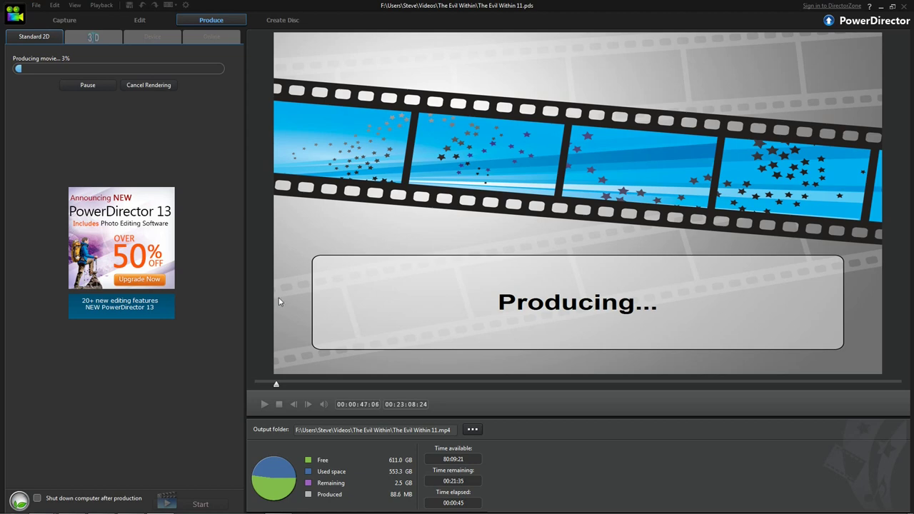
left_click(38, 498)
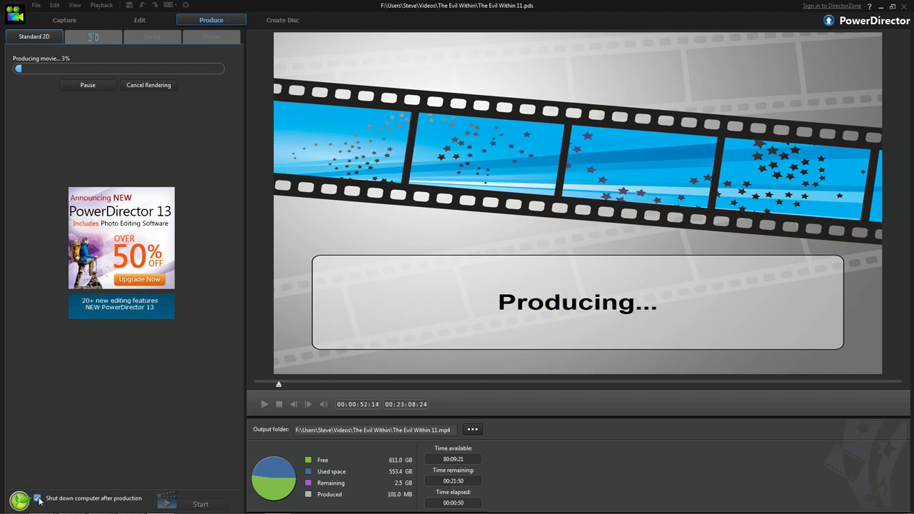
left_click(38, 499)
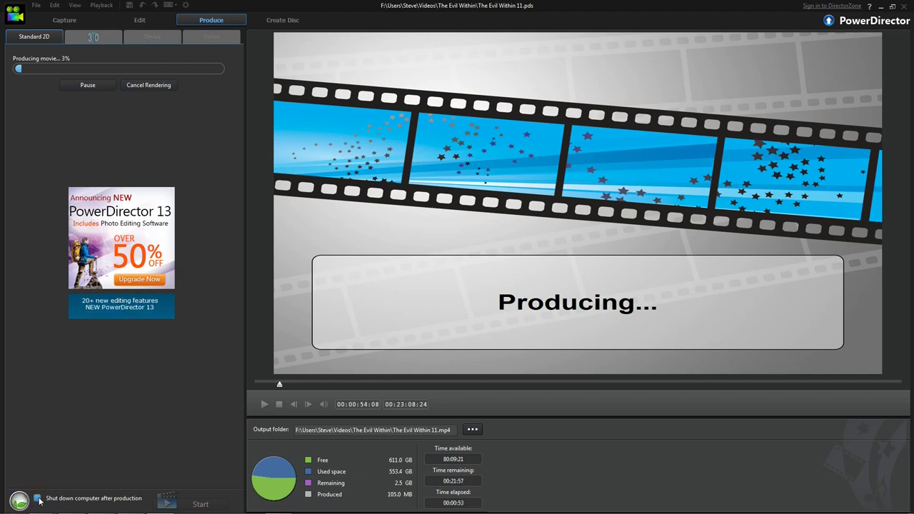